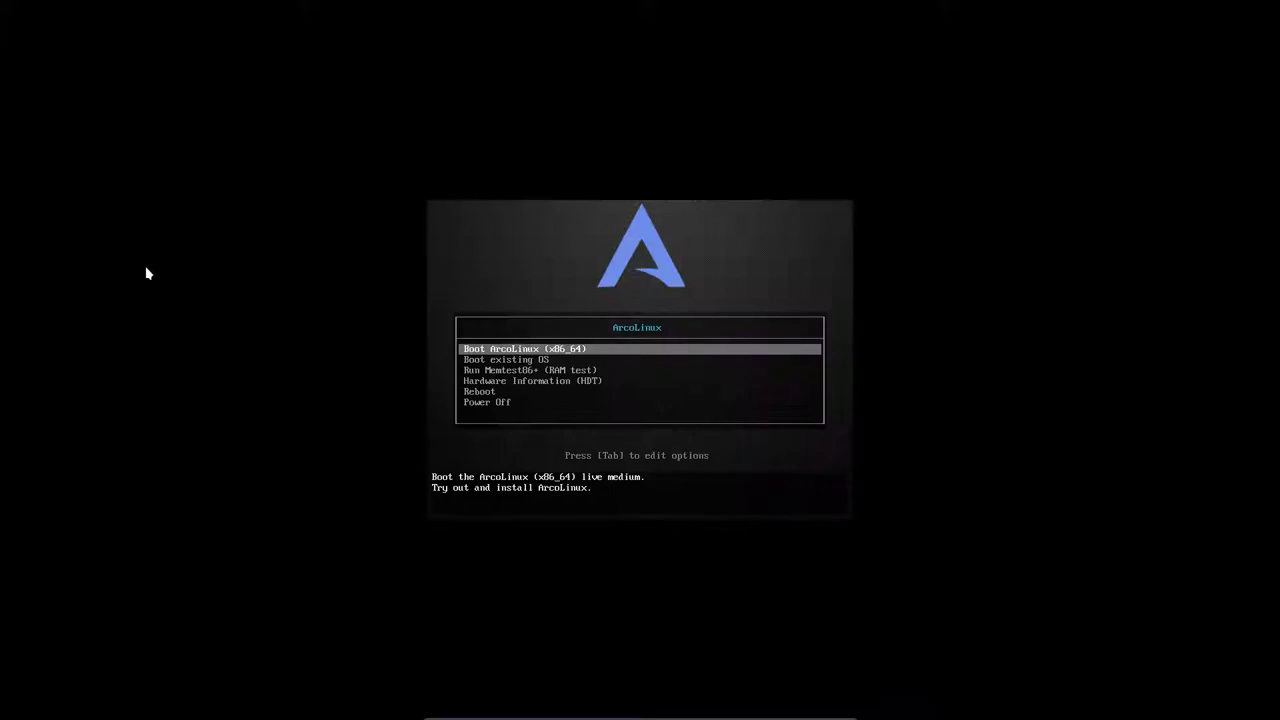
Boot the existing OS and log in with the account password, dismissing the software rendering notification.
{"action": "key", "text": "Down"}
{"action": "key", "text": "Return"}
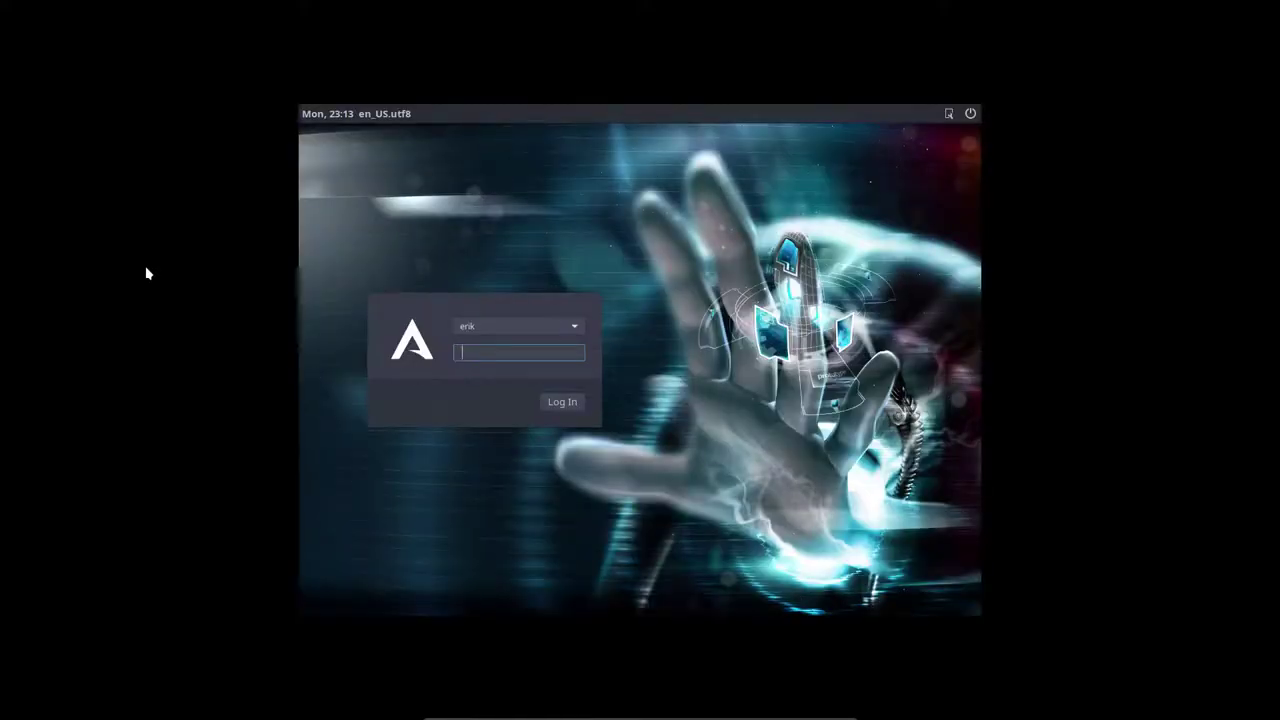
{"action": "type", "text": "**"}
{"action": "key", "text": "Return"}
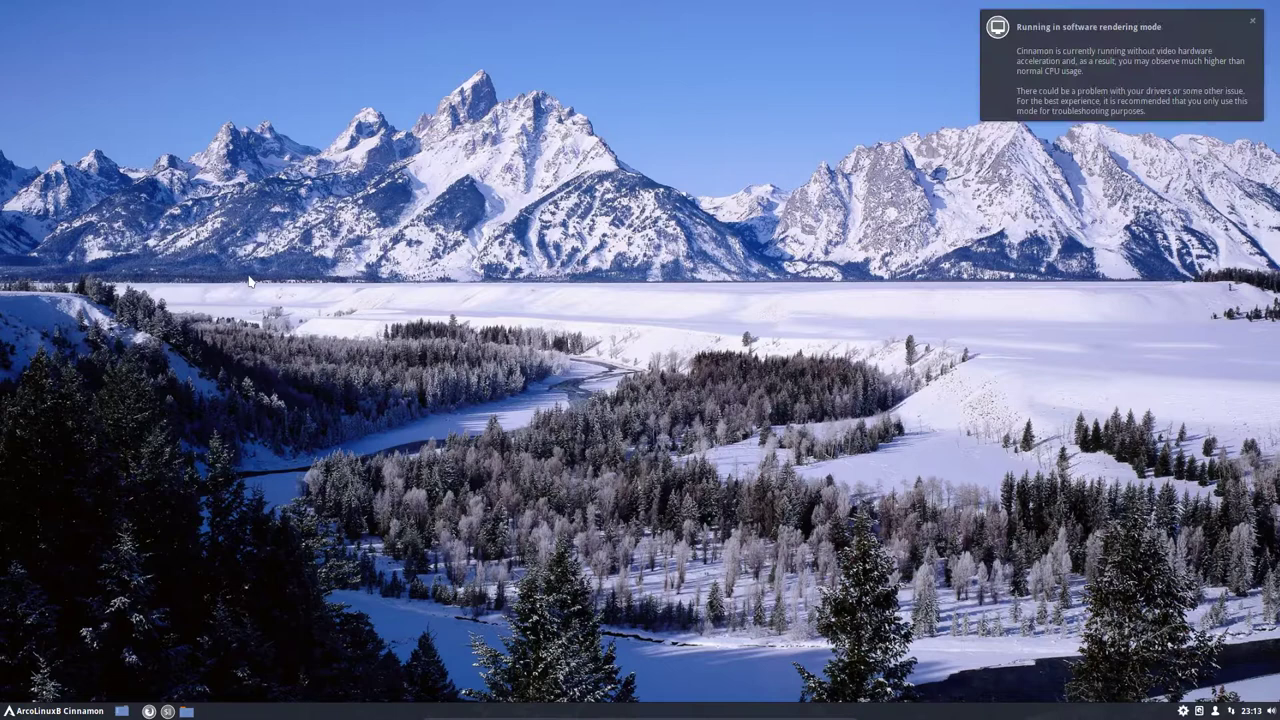
{"action": "left_click", "coordinate": [1252, 26]}
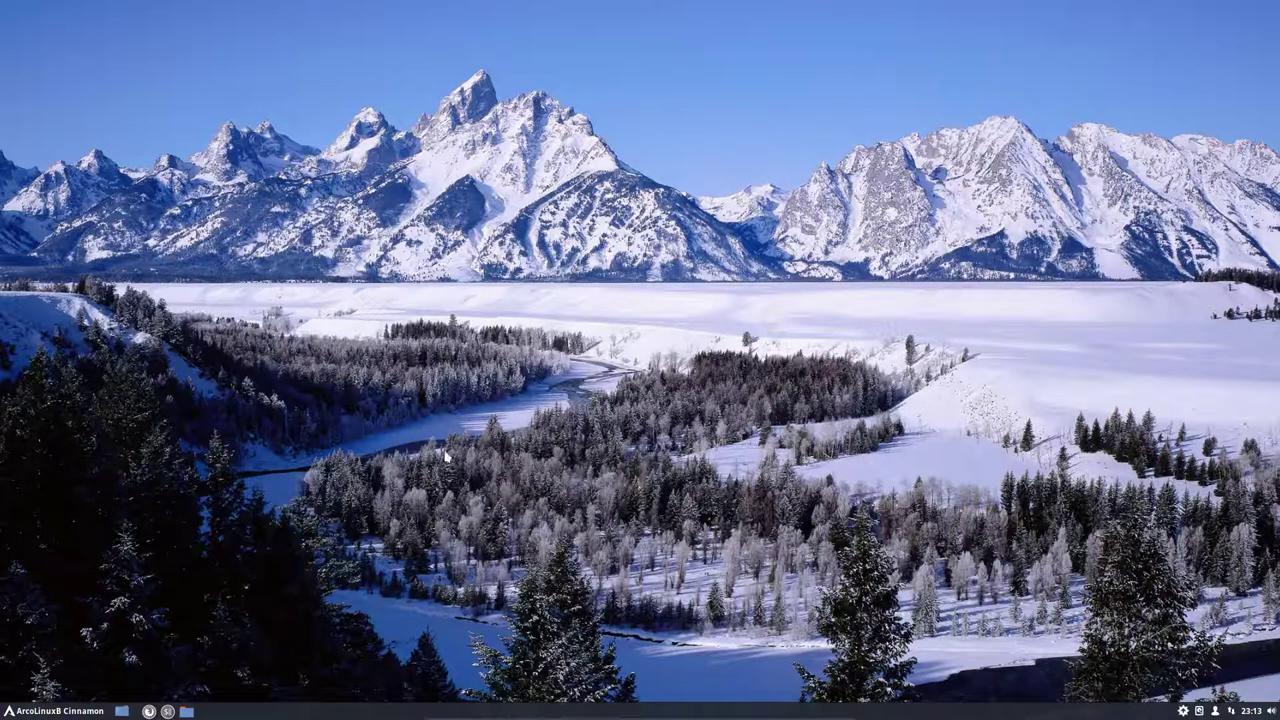
{"action": "left_click", "coordinate": [38, 712]}
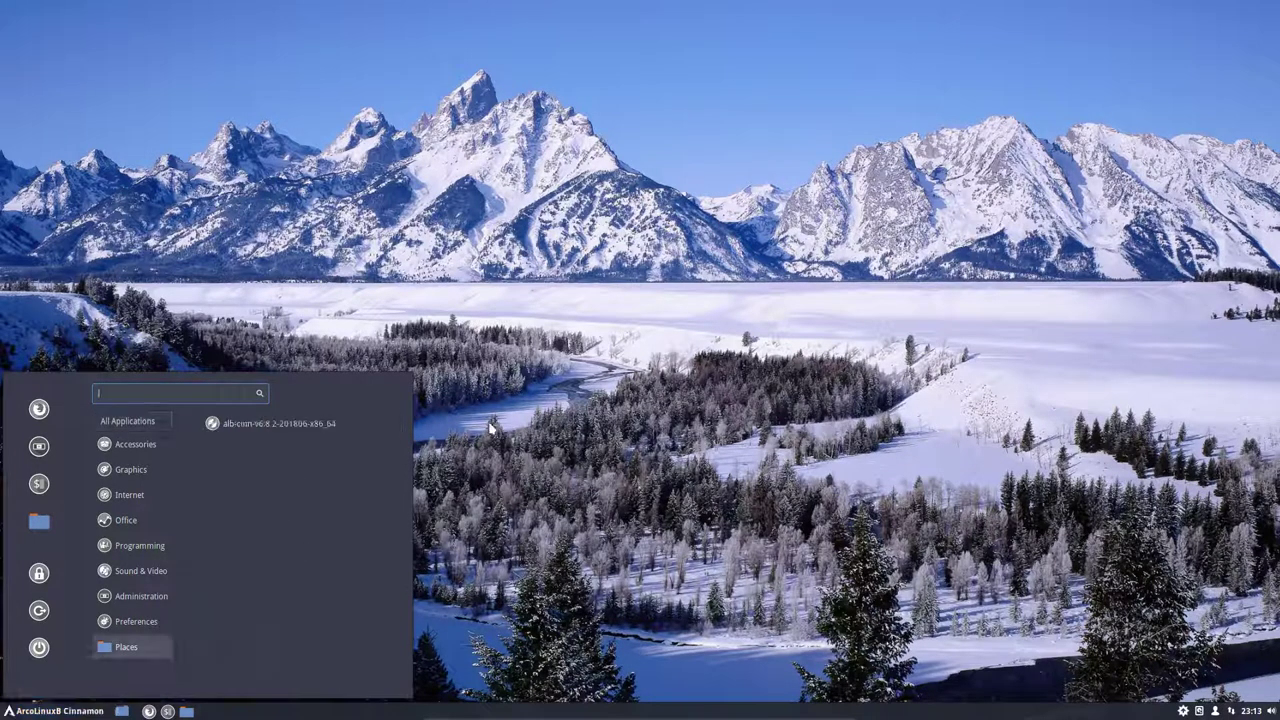
{"action": "left_click", "coordinate": [598, 355]}
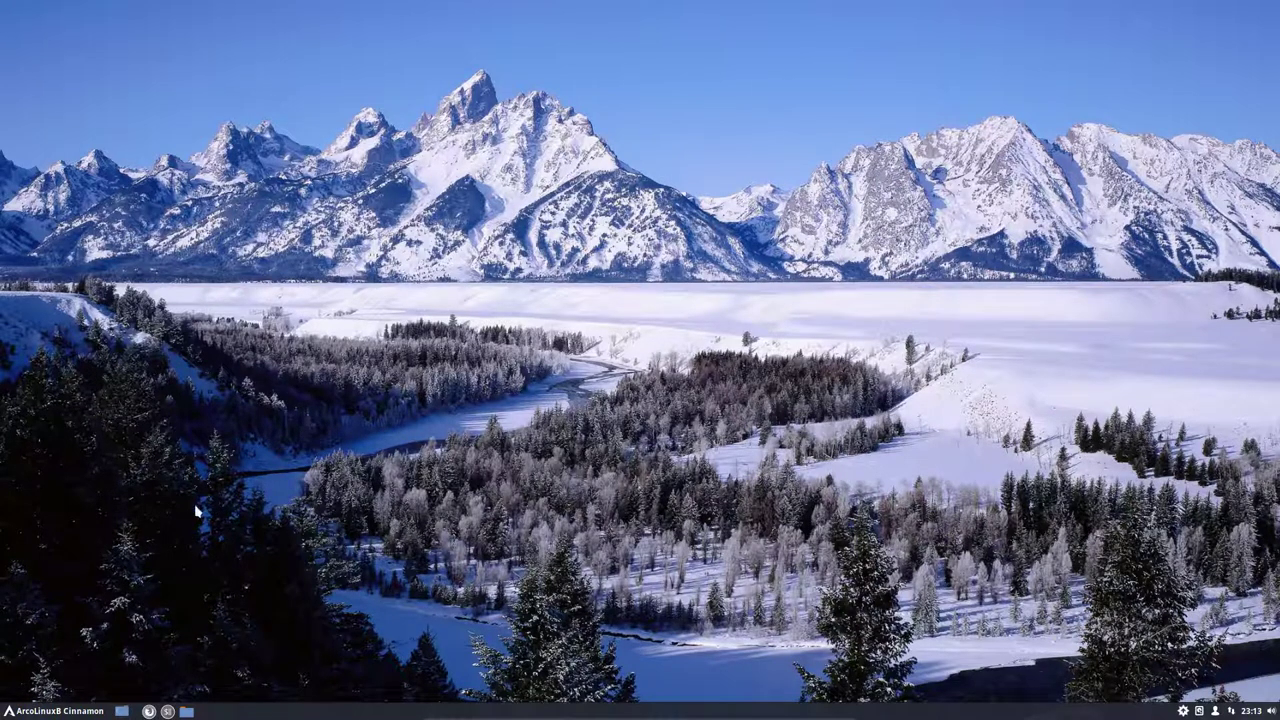
{"action": "right_click", "coordinate": [189, 338]}
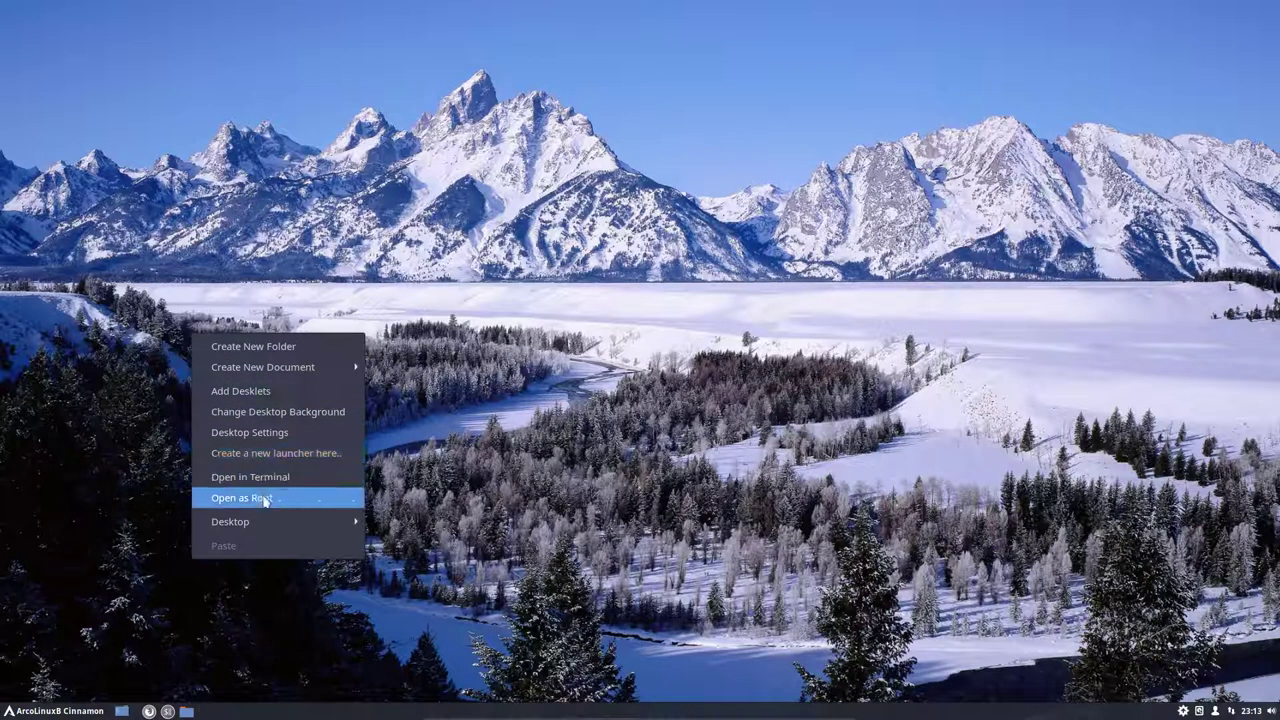
{"action": "left_click", "coordinate": [52, 711]}
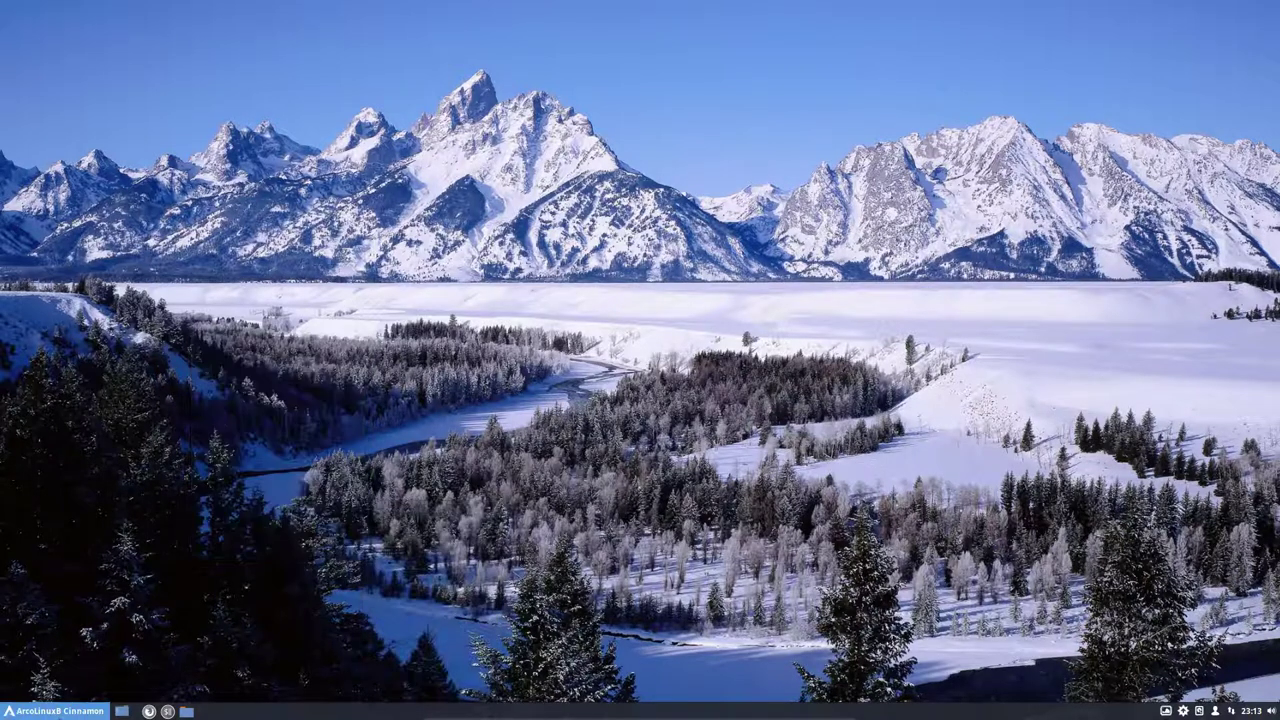
Open the Backgrounds page of System Settings, show the Backgrounds image collection and move the window aside.
{"action": "left_click", "coordinate": [52, 711]}
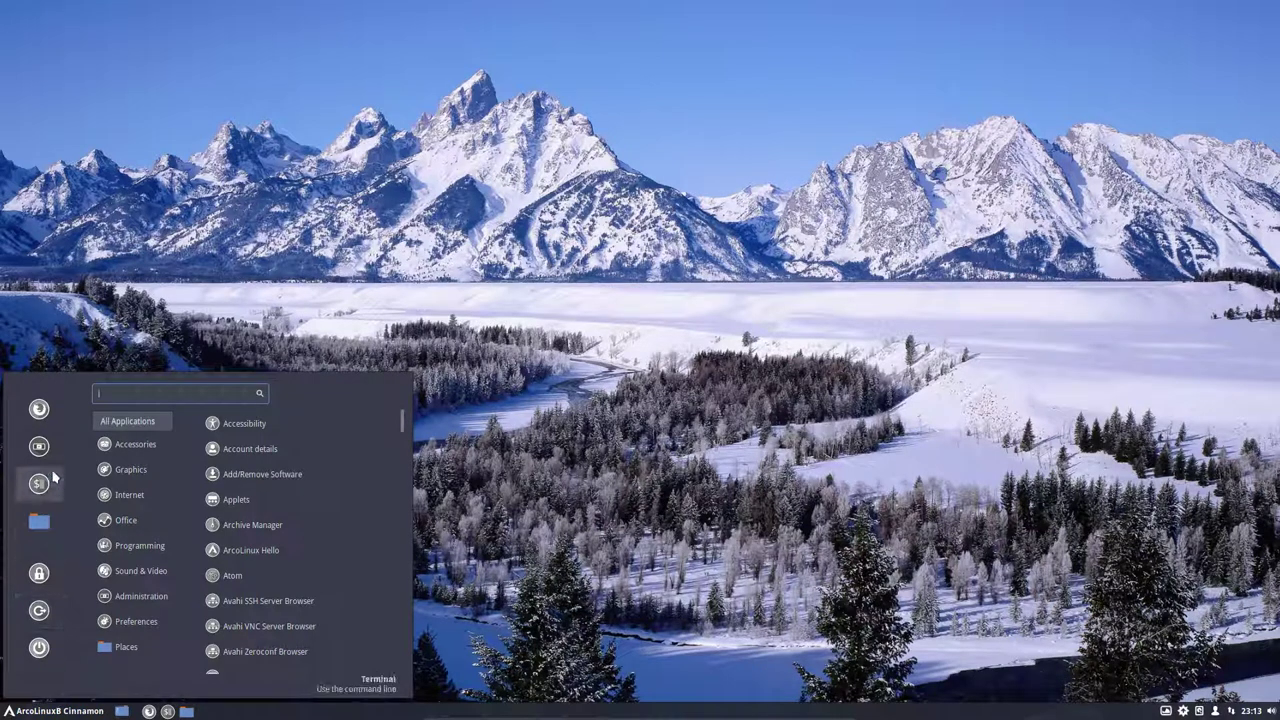
{"action": "mouse_move", "coordinate": [132, 446]}
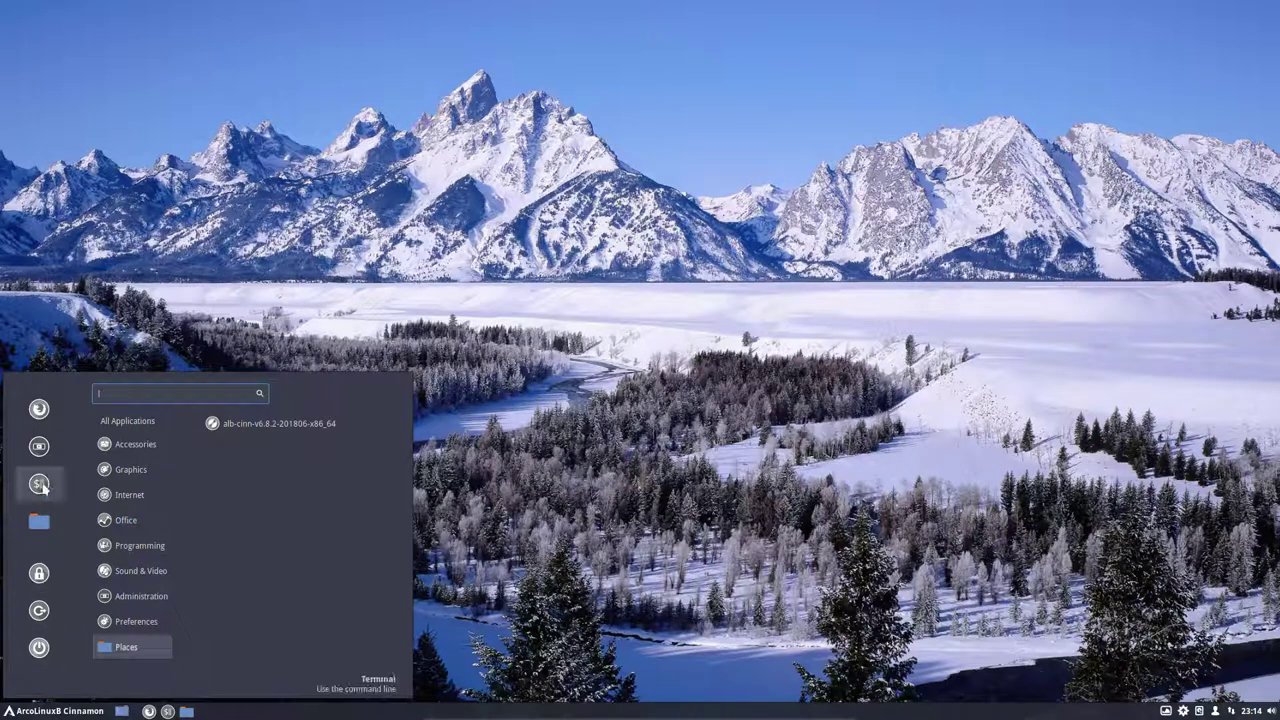
{"action": "left_click", "coordinate": [38, 446]}
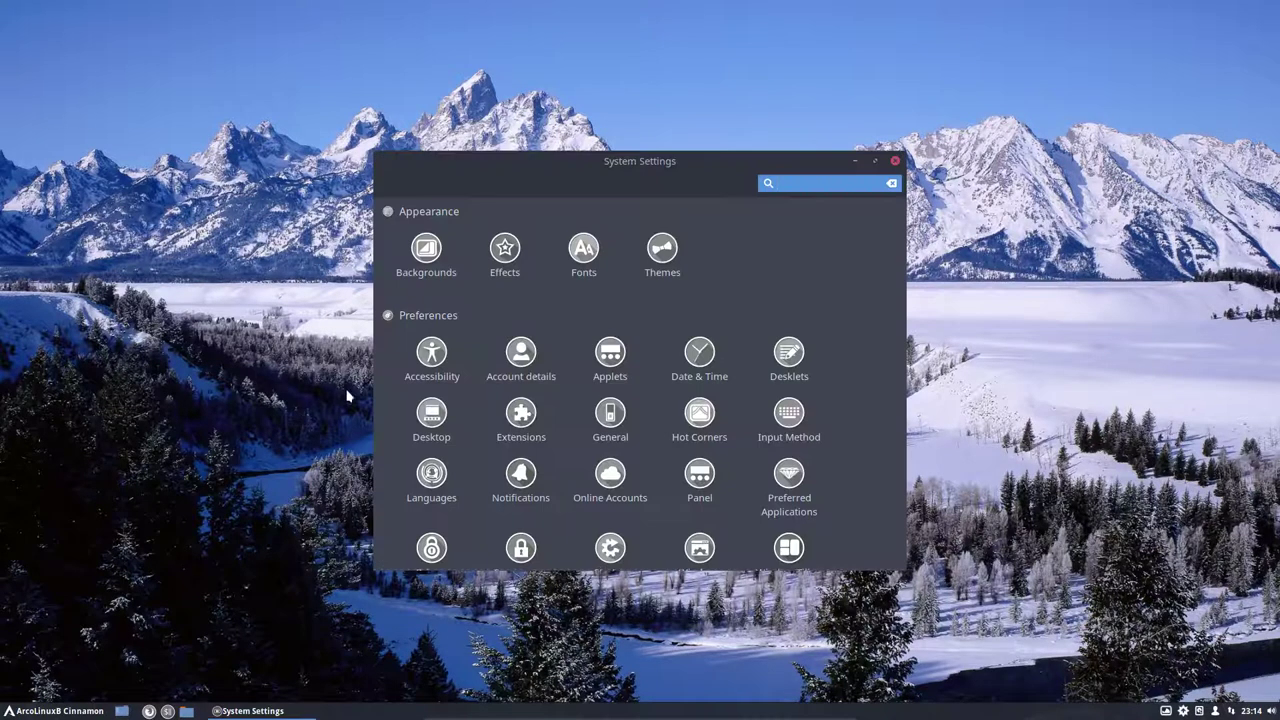
{"action": "left_click", "coordinate": [430, 259]}
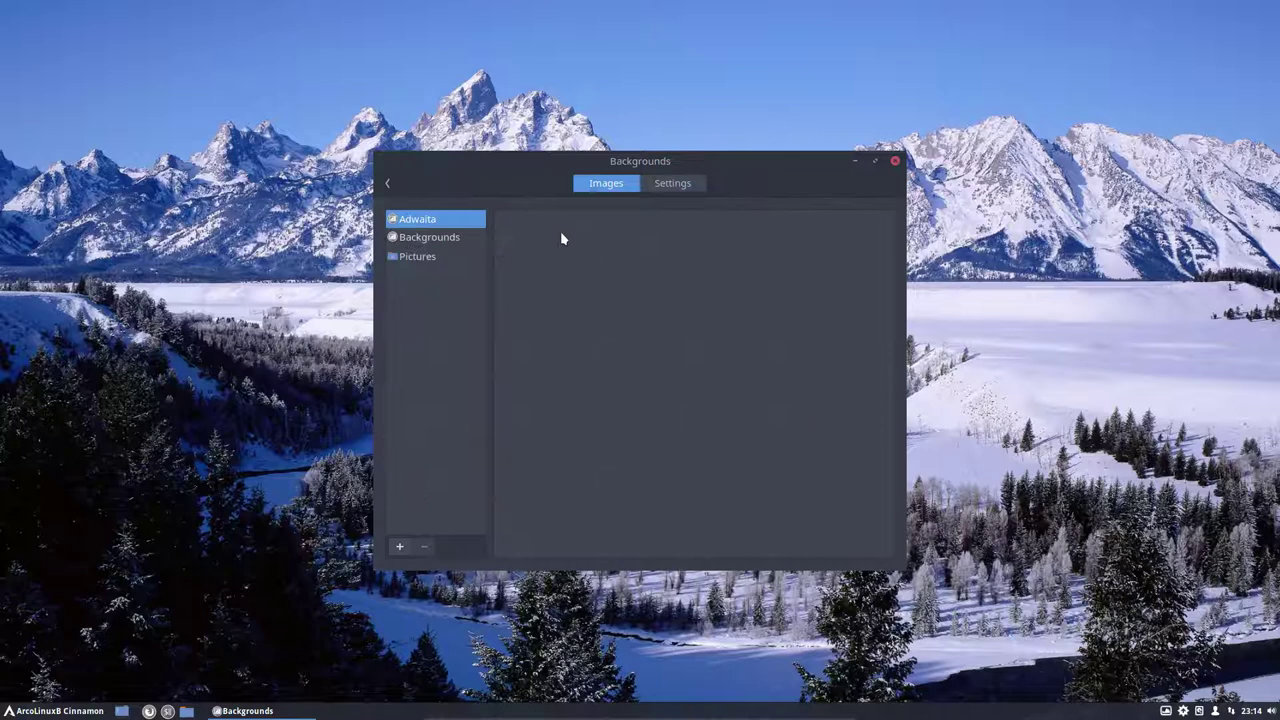
{"action": "left_click", "coordinate": [452, 242]}
{"action": "left_click_drag", "start_coordinate": [546, 160], "coordinate": [341, 85]}
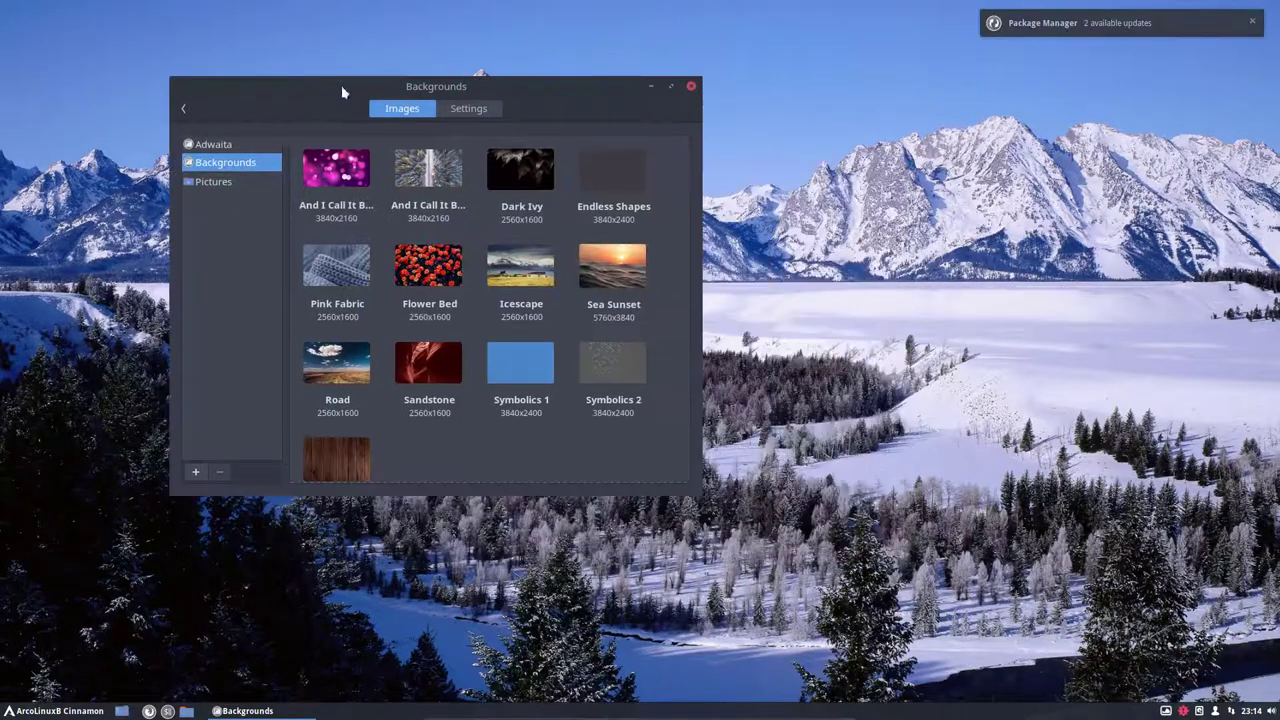
Advance the desktop wallpaper to the next image twice with Variety.
{"action": "left_click", "coordinate": [1166, 711]}
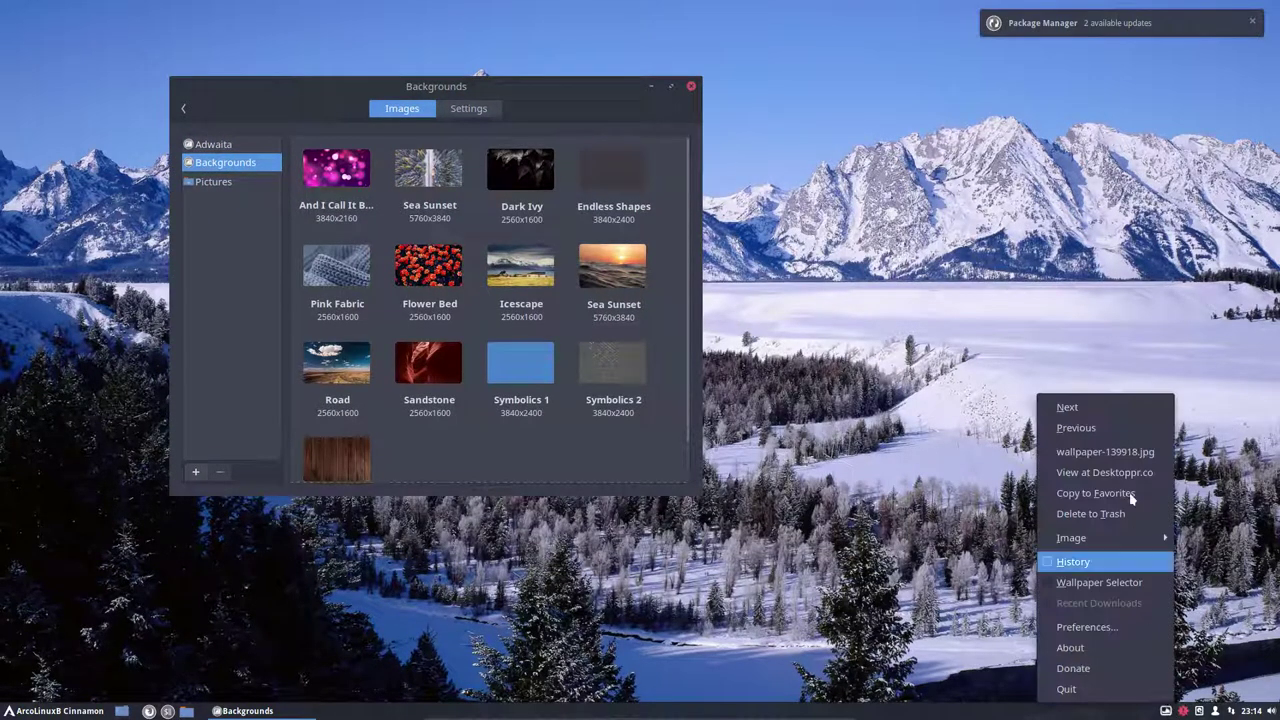
{"action": "left_click", "coordinate": [1104, 415]}
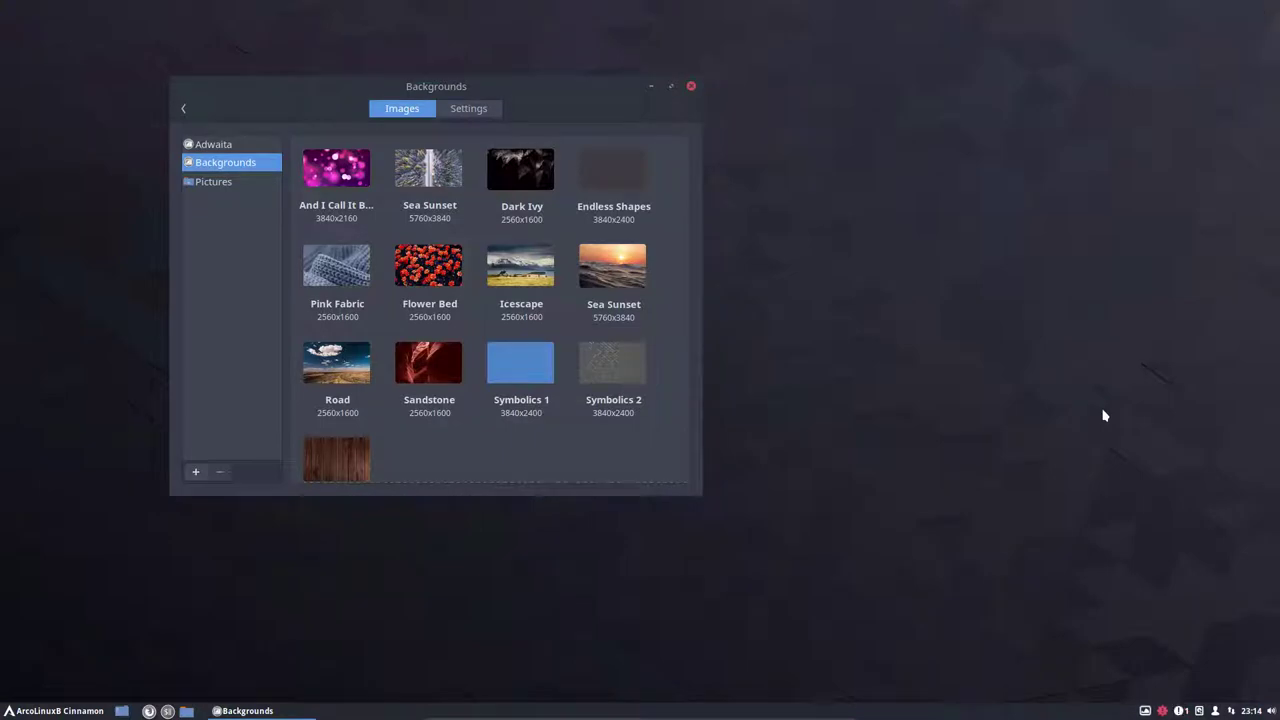
{"action": "left_click", "coordinate": [1145, 711]}
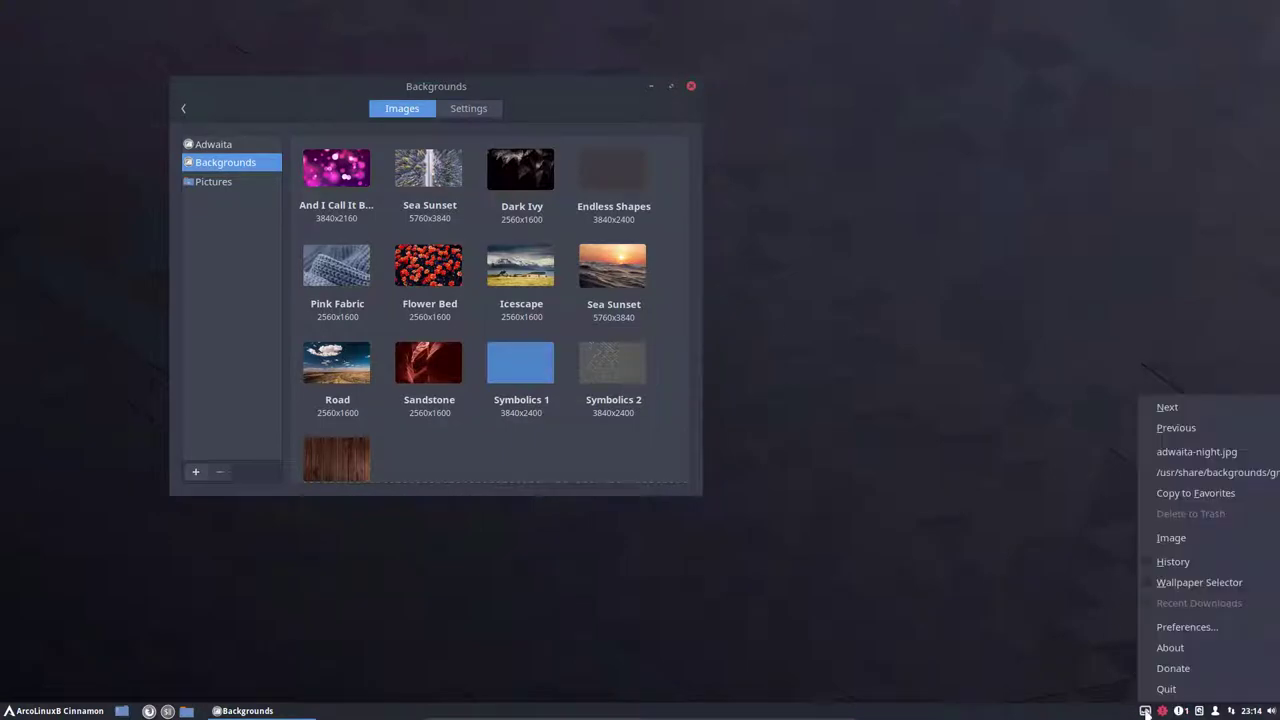
{"action": "left_click", "coordinate": [1160, 405]}
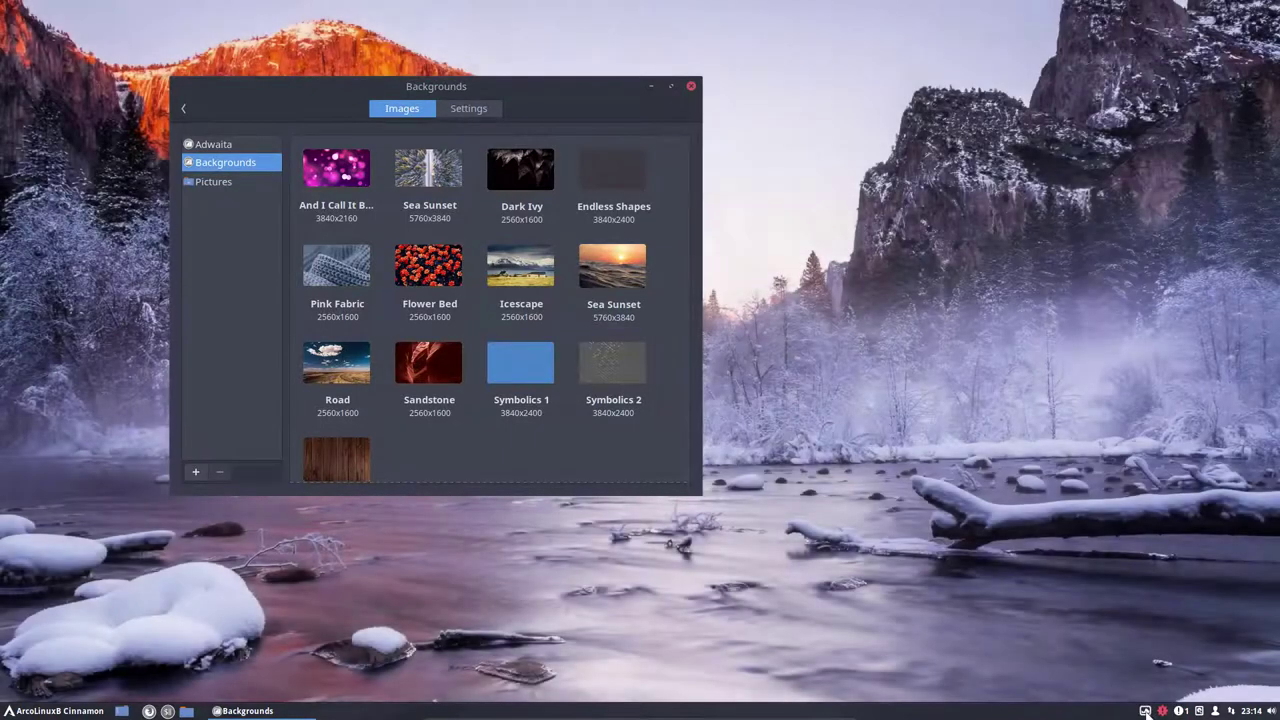
Open the Variety preferences and disable the /usr/share/backgrounds/ folder as an image source.
{"action": "left_click", "coordinate": [1162, 711]}
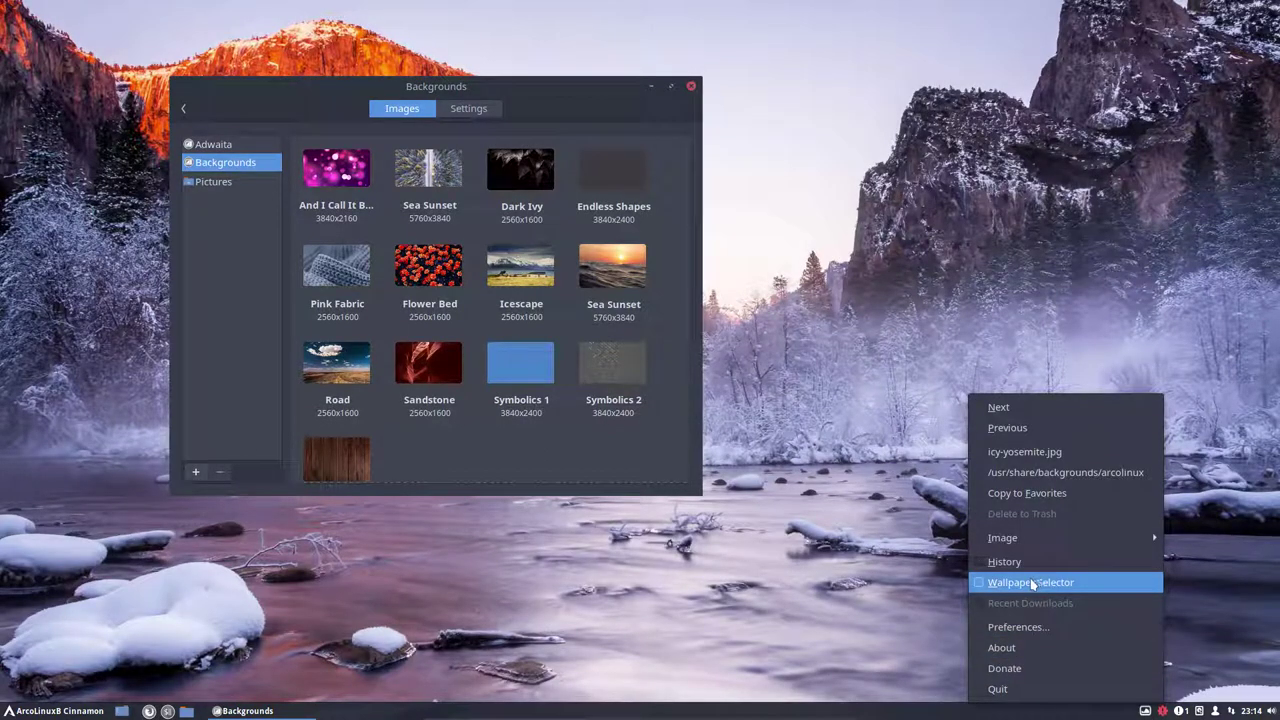
{"action": "left_click", "coordinate": [1025, 627]}
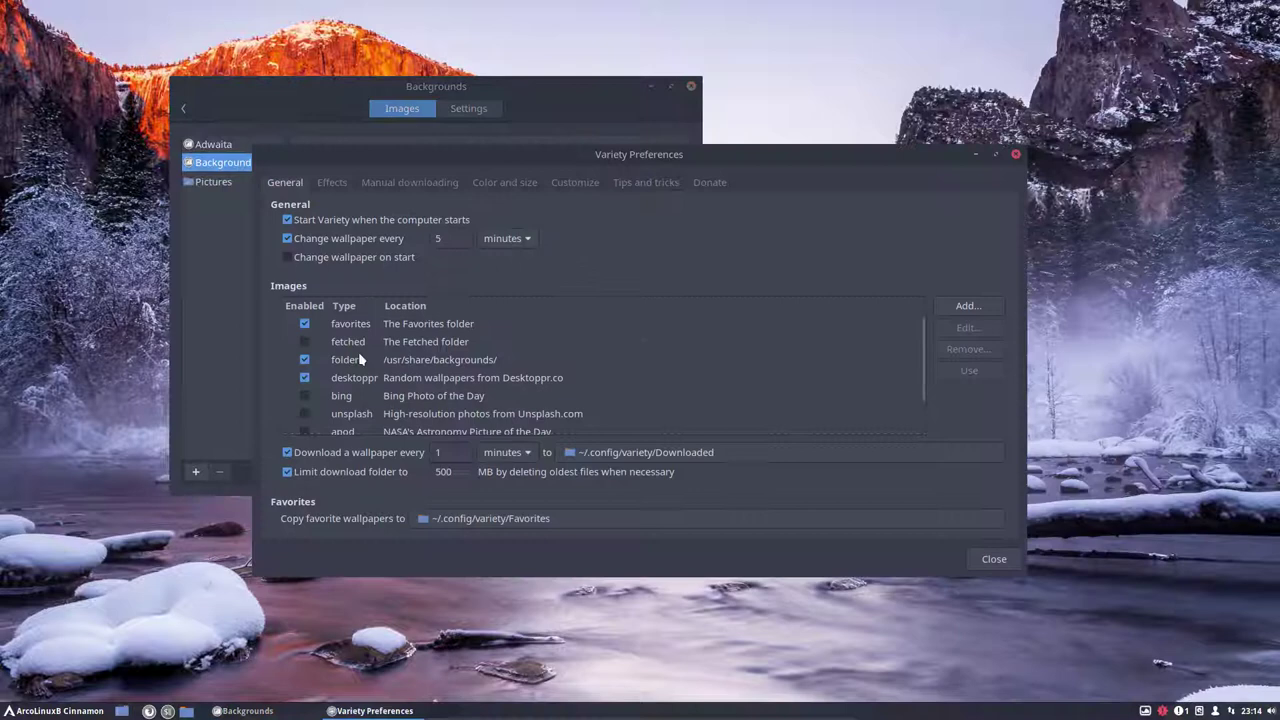
{"action": "scroll", "coordinate": [361, 359], "scroll_direction": "down", "scroll_amount": 1}
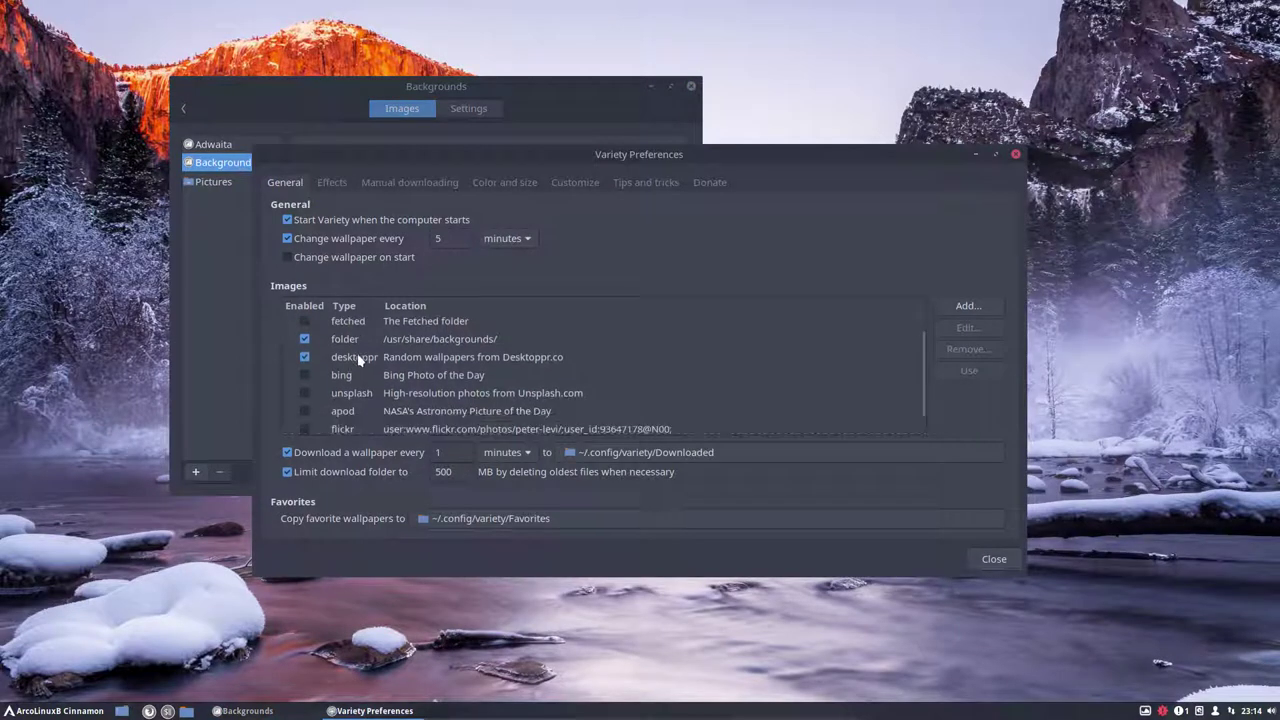
{"action": "left_click", "coordinate": [305, 339]}
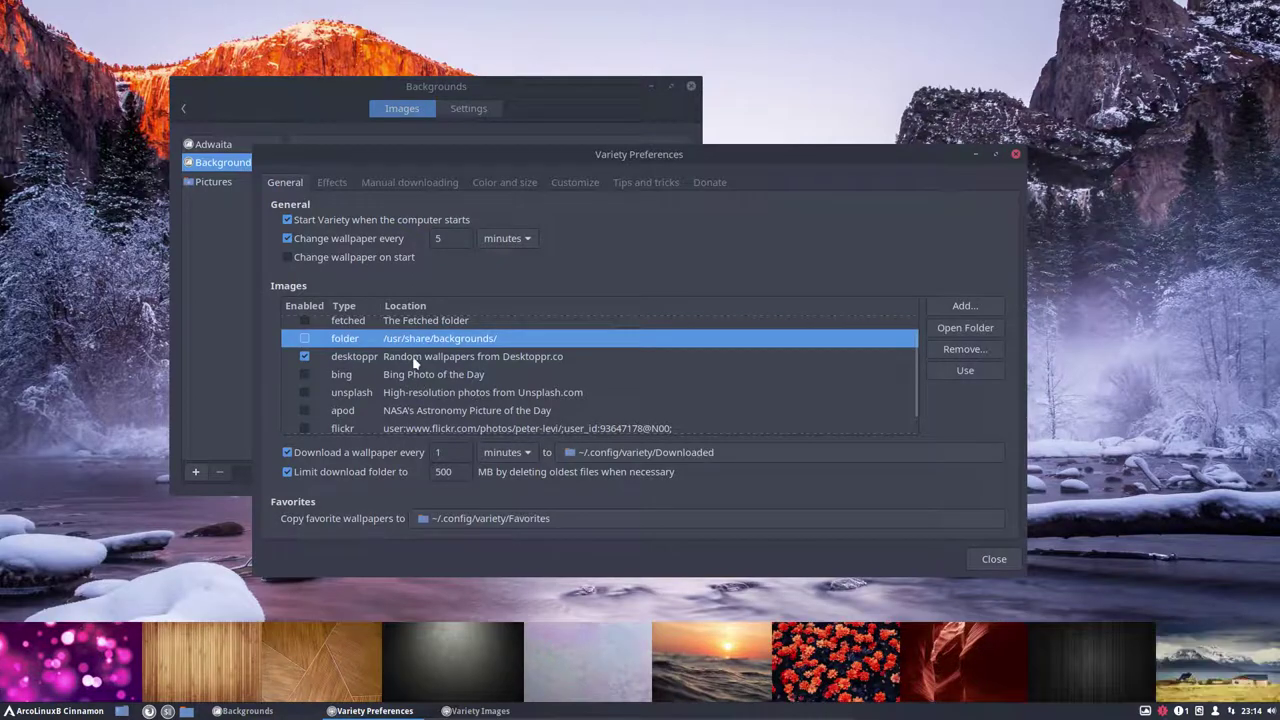
Show the Desktoppr.co wallpapers, try the wheat field image, and set the road through green fields as wallpaper.
{"action": "left_click", "coordinate": [415, 360]}
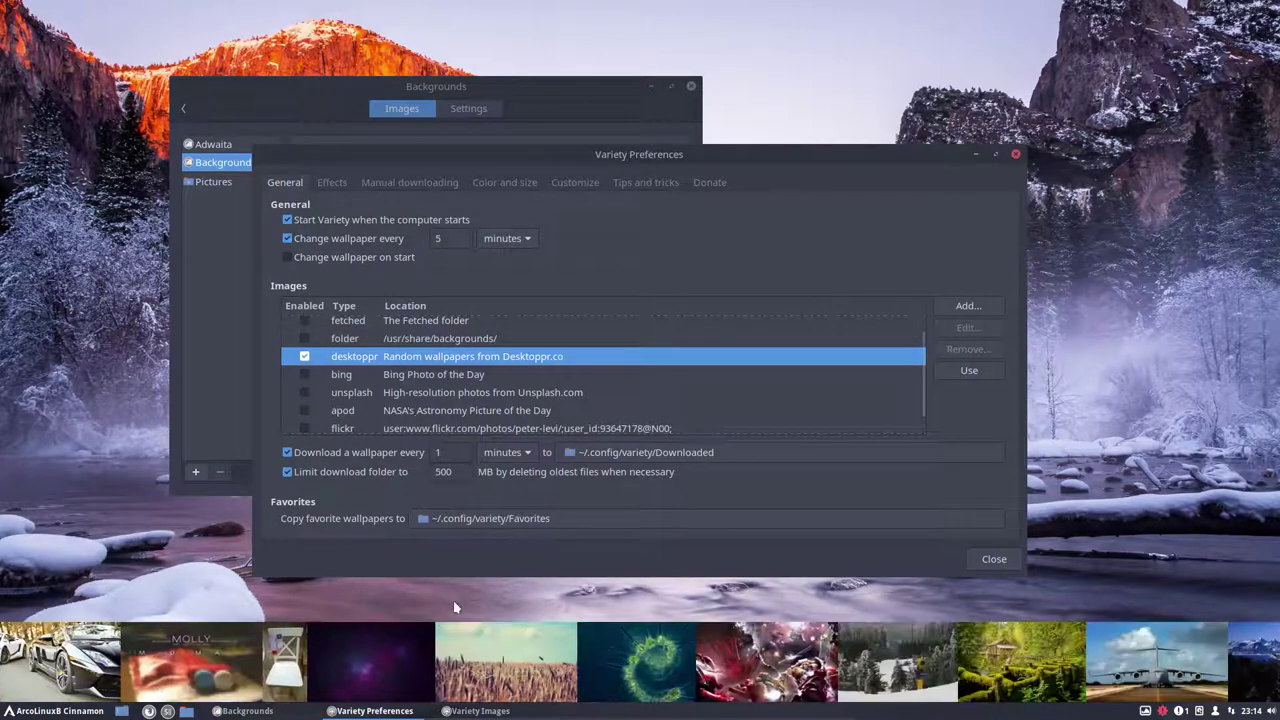
{"action": "left_click", "coordinate": [455, 640]}
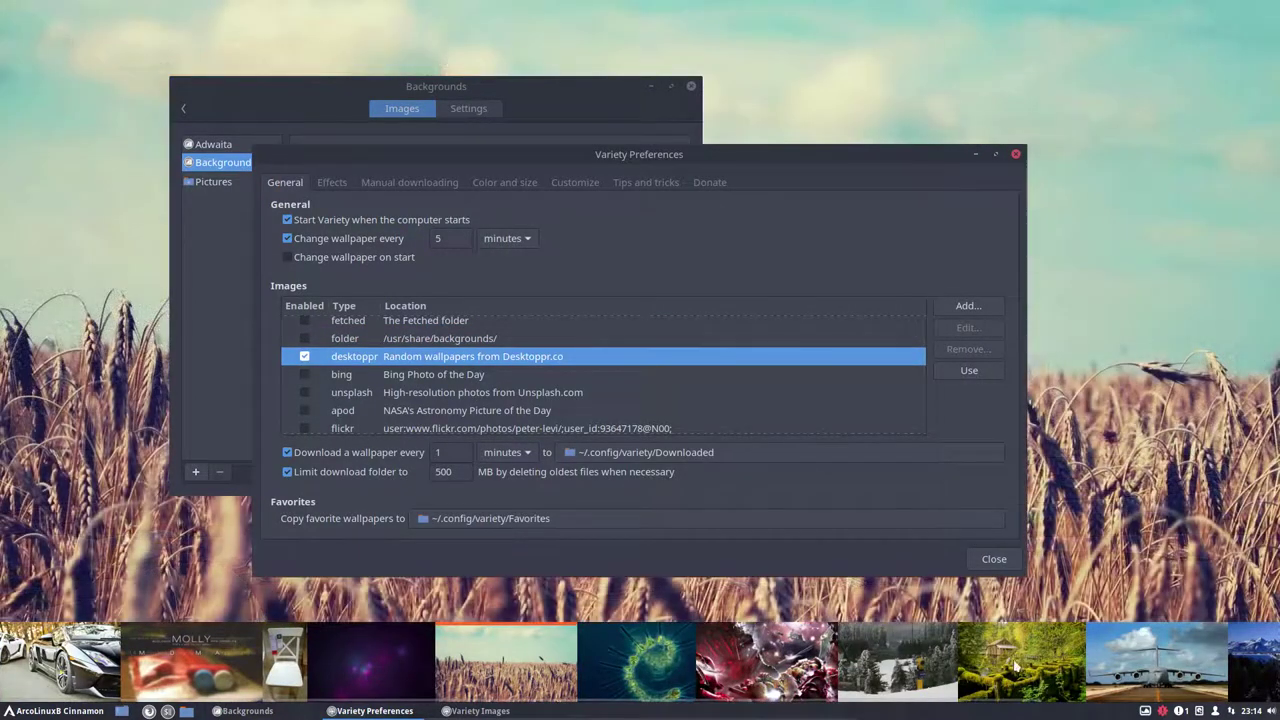
{"action": "scroll", "coordinate": [1015, 668], "scroll_direction": "down", "scroll_amount": 5}
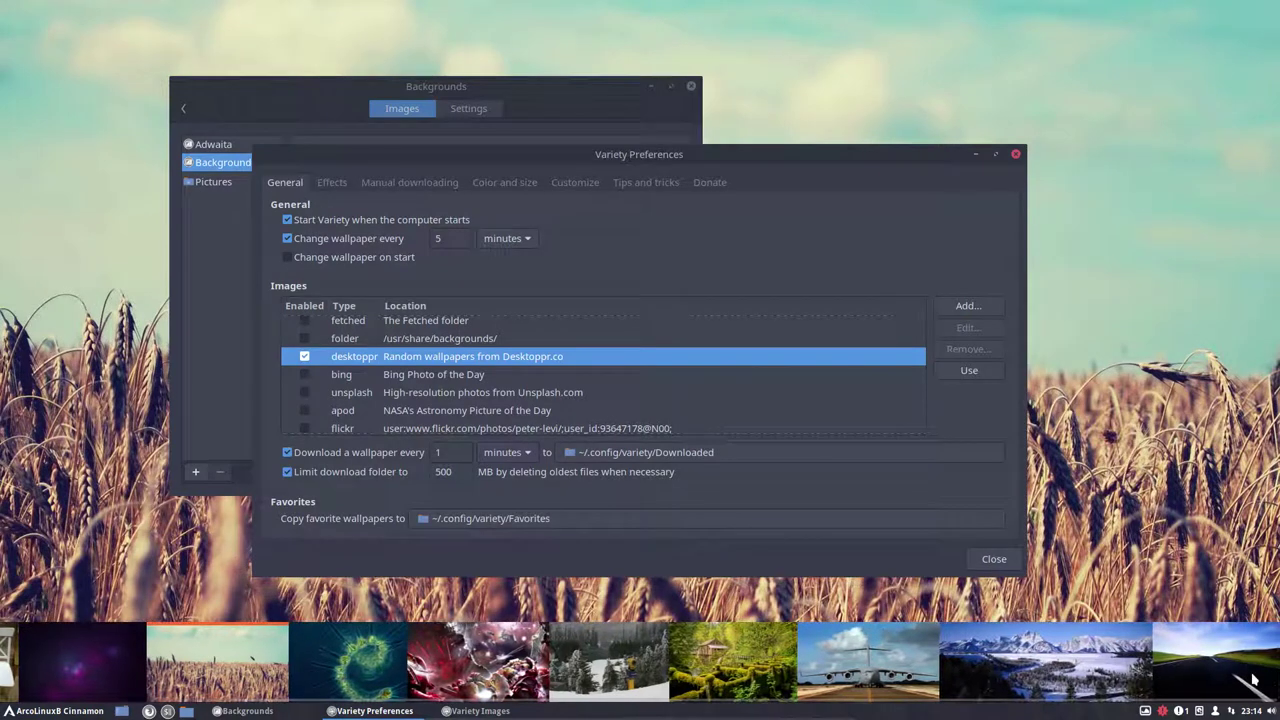
{"action": "left_click", "coordinate": [1253, 680]}
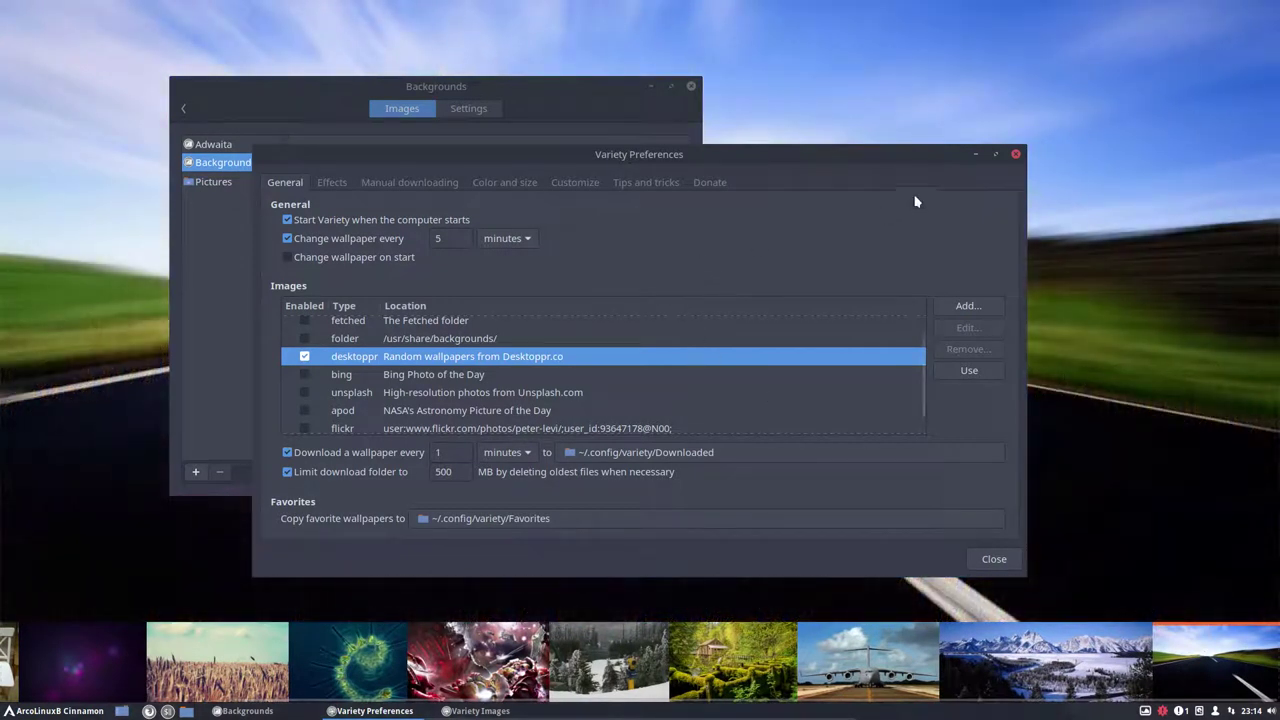
Close the Variety preferences, the Backgrounds window and the wallpaper thumbnail strip.
{"action": "left_click", "coordinate": [999, 567]}
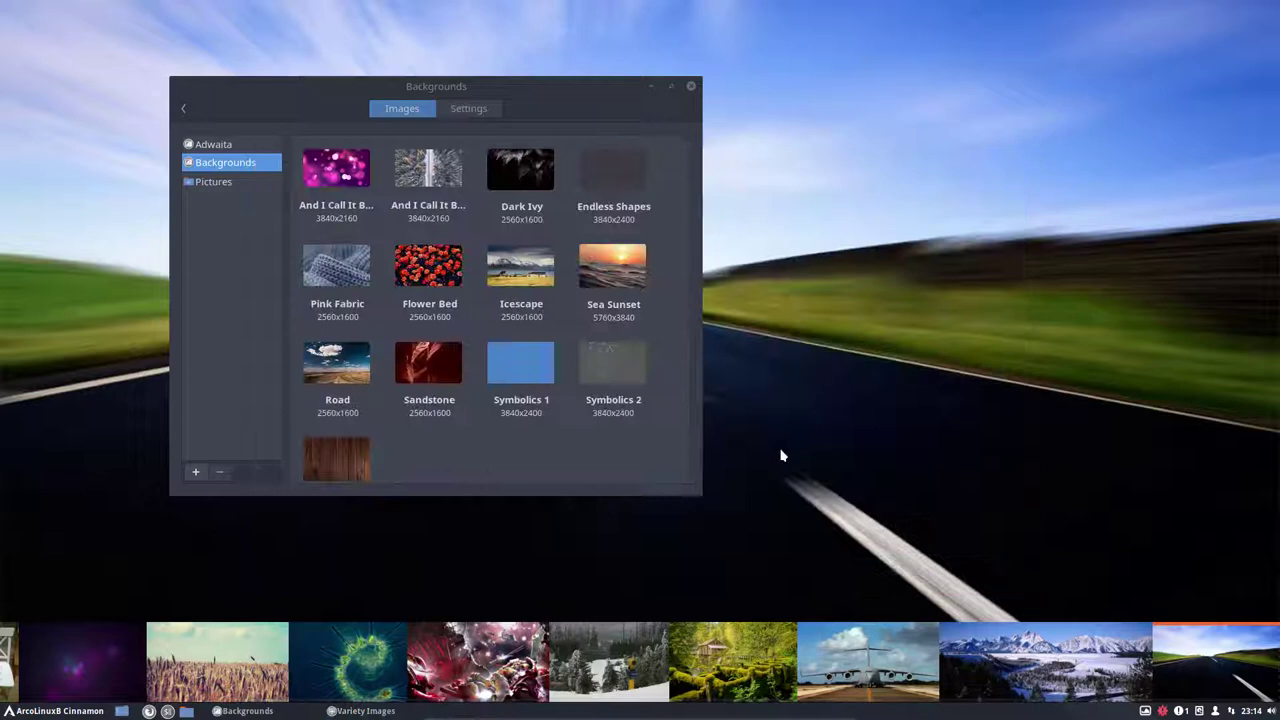
{"action": "left_click", "coordinate": [690, 87]}
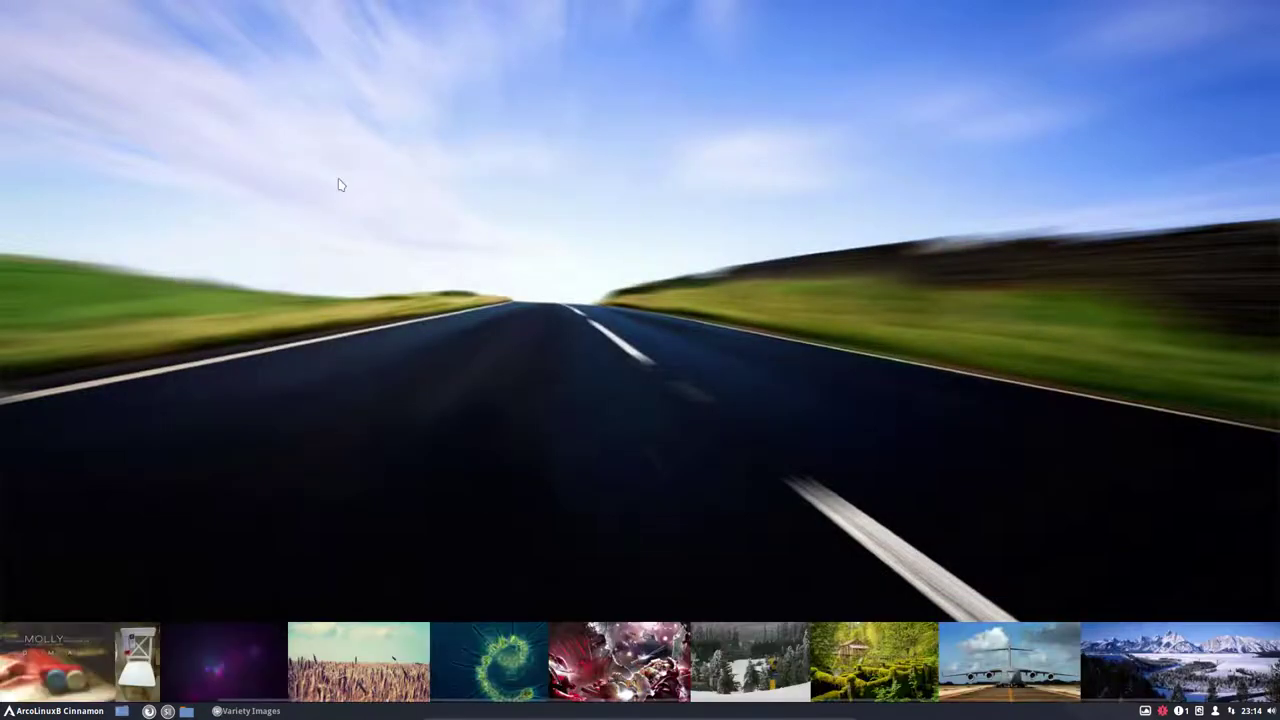
{"action": "right_click", "coordinate": [512, 664]}
{"action": "left_click", "coordinate": [559, 648]}
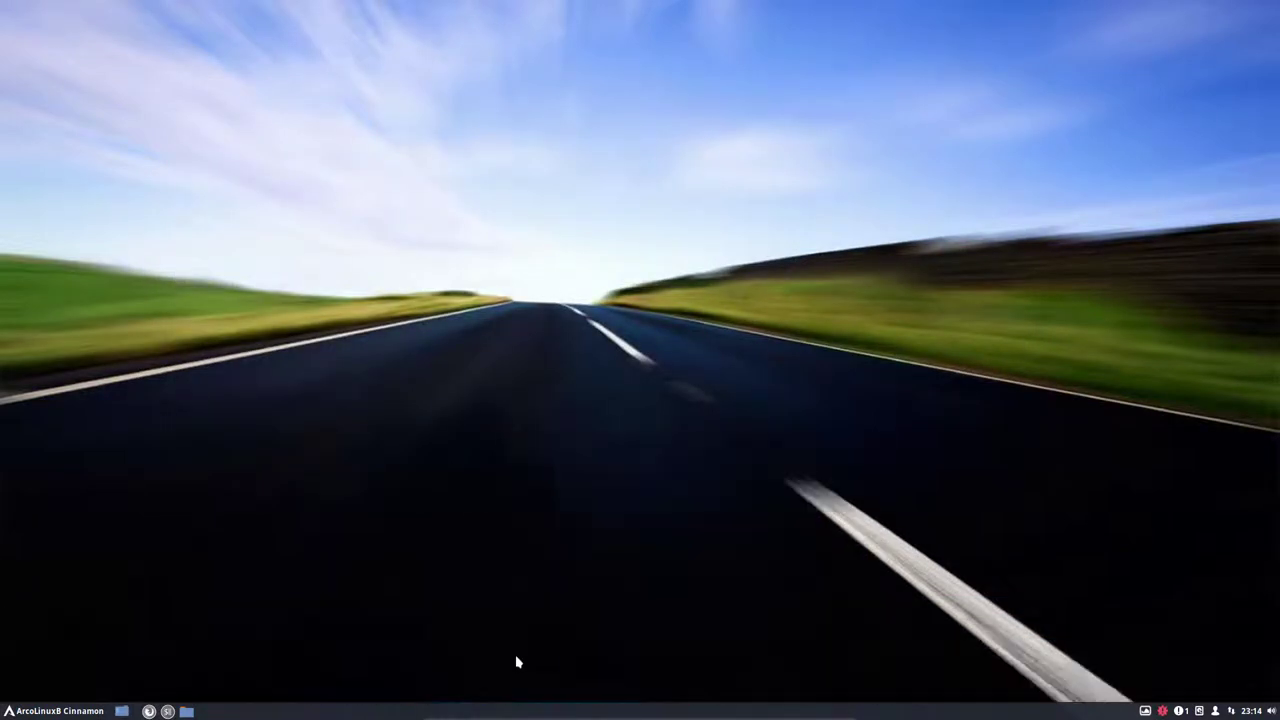
Reopen System Settings and examine the Effects options, including their customization page, and the Fonts settings.
{"action": "left_click", "coordinate": [55, 711]}
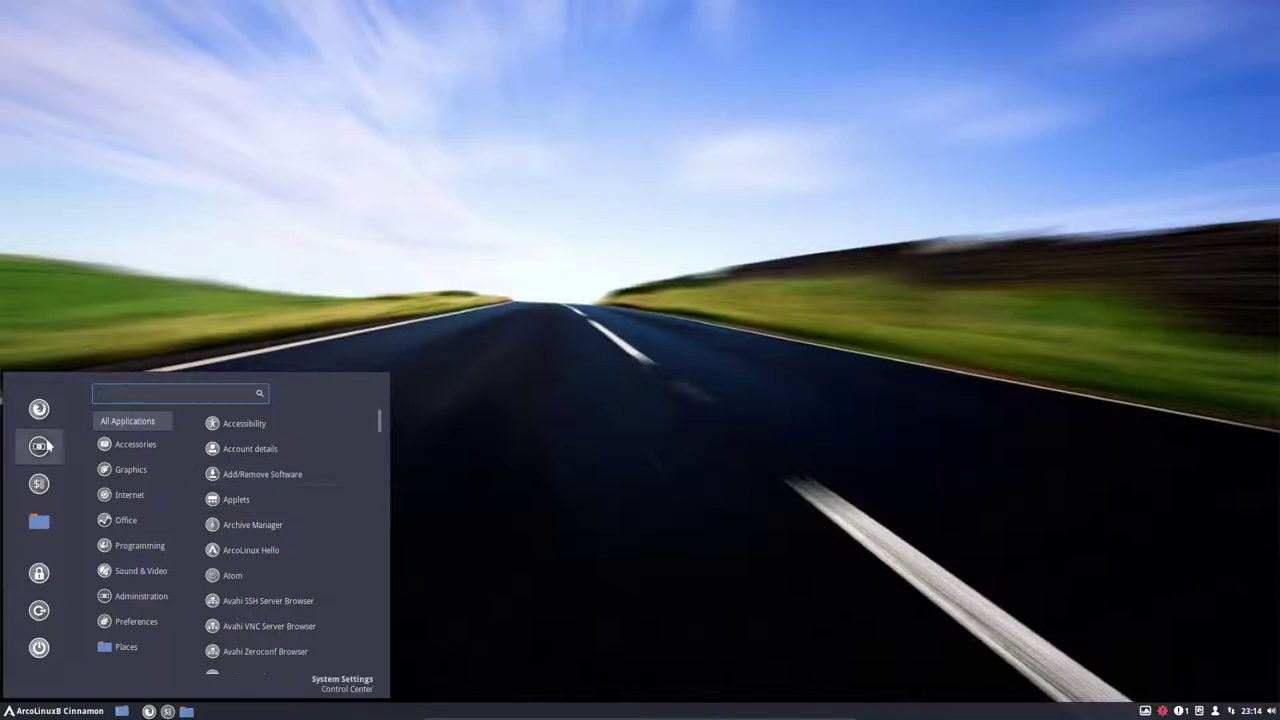
{"action": "left_click", "coordinate": [39, 446]}
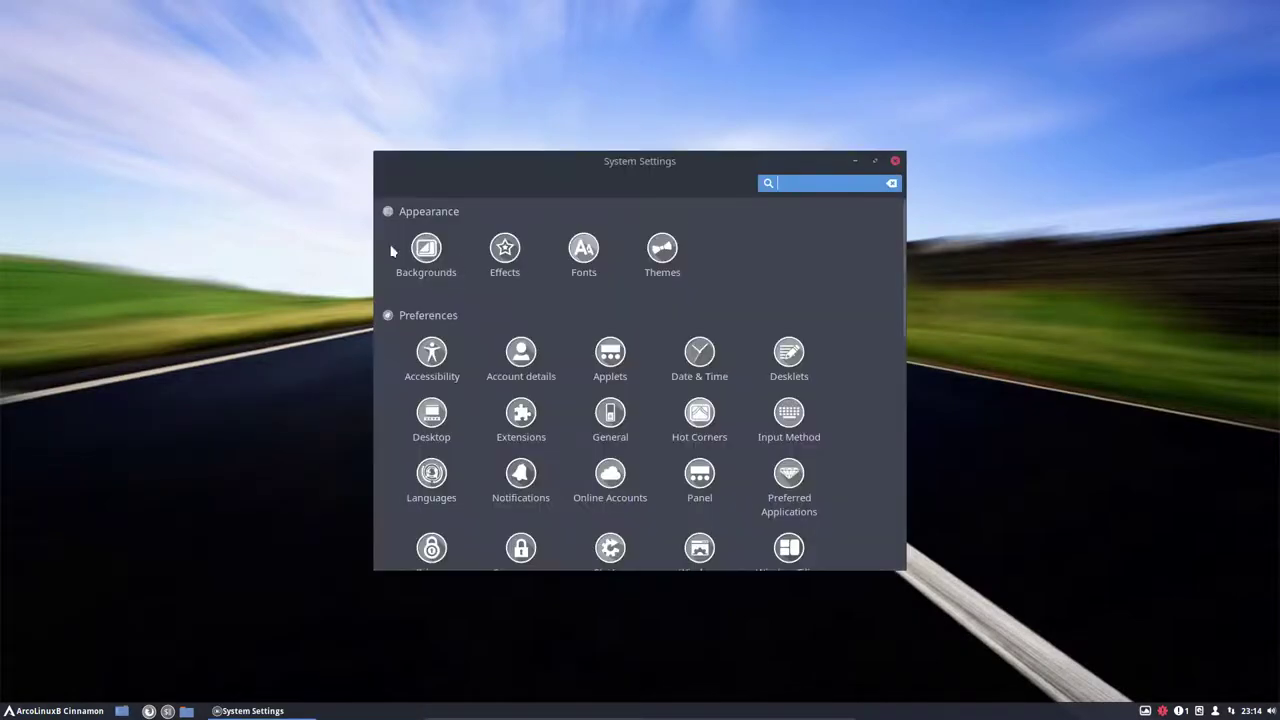
{"action": "left_click_drag", "start_coordinate": [610, 162], "coordinate": [621, 119]}
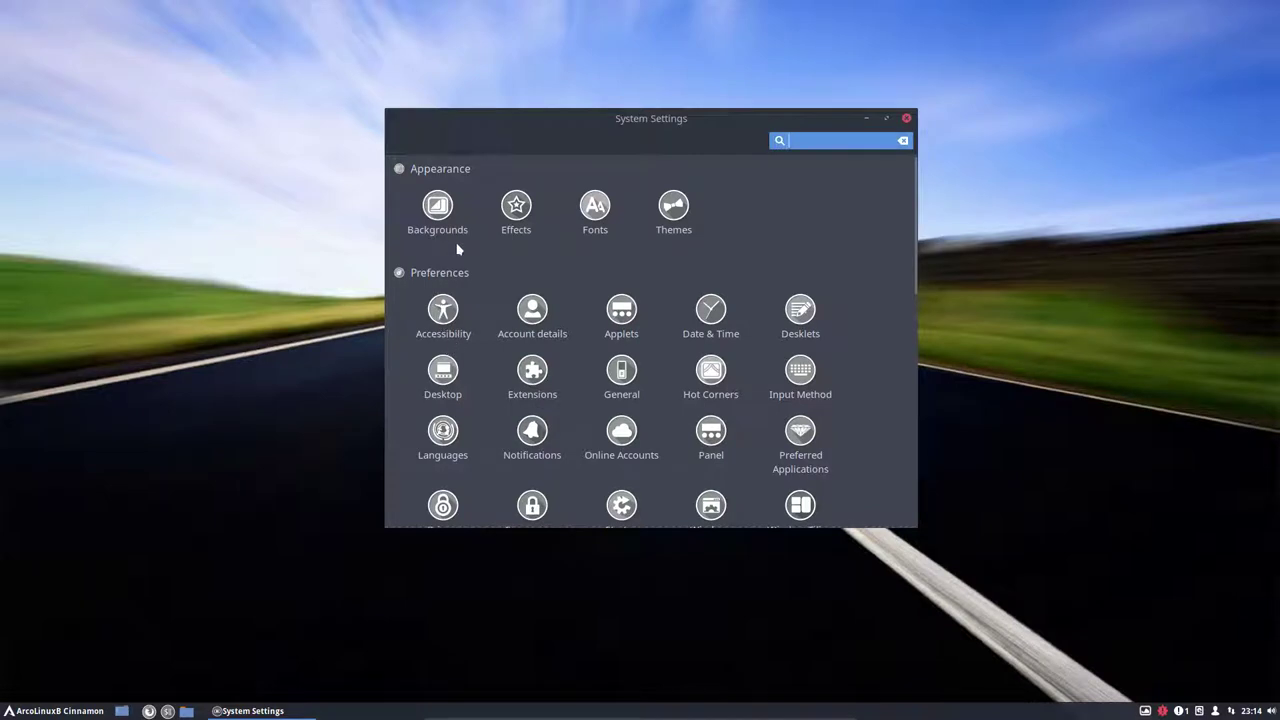
{"action": "left_click", "coordinate": [509, 213]}
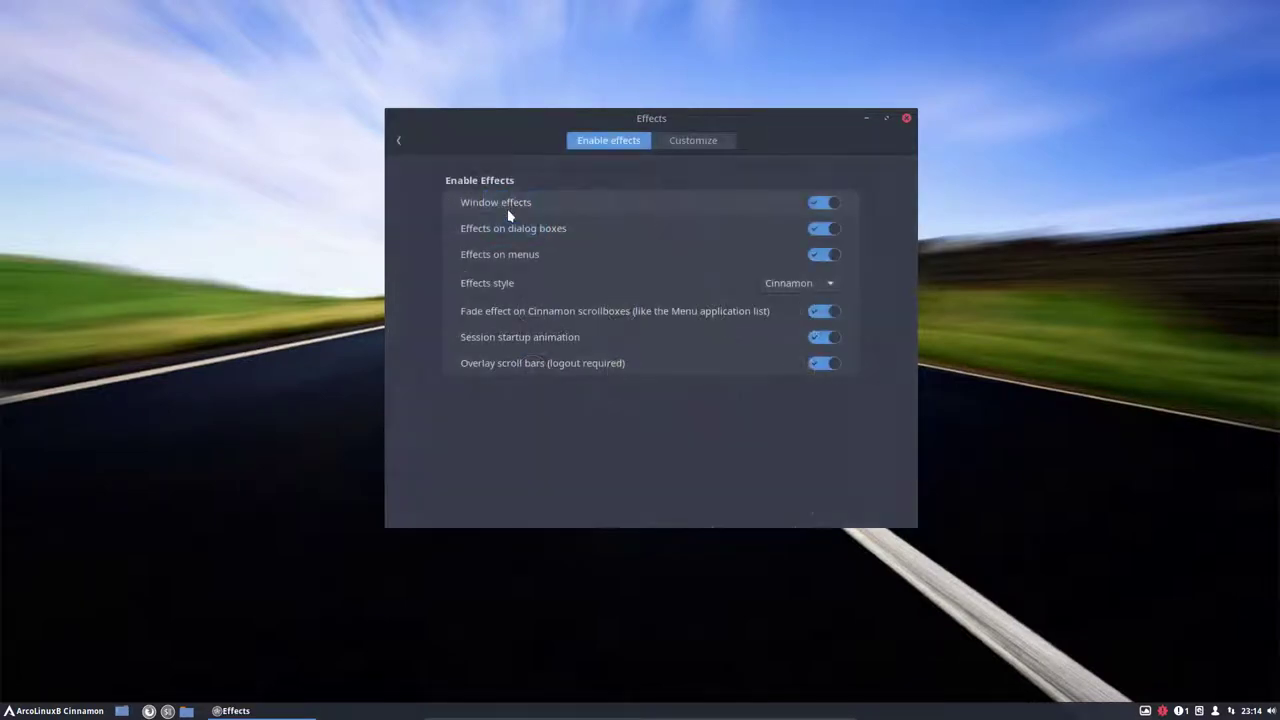
{"action": "left_click", "coordinate": [690, 141]}
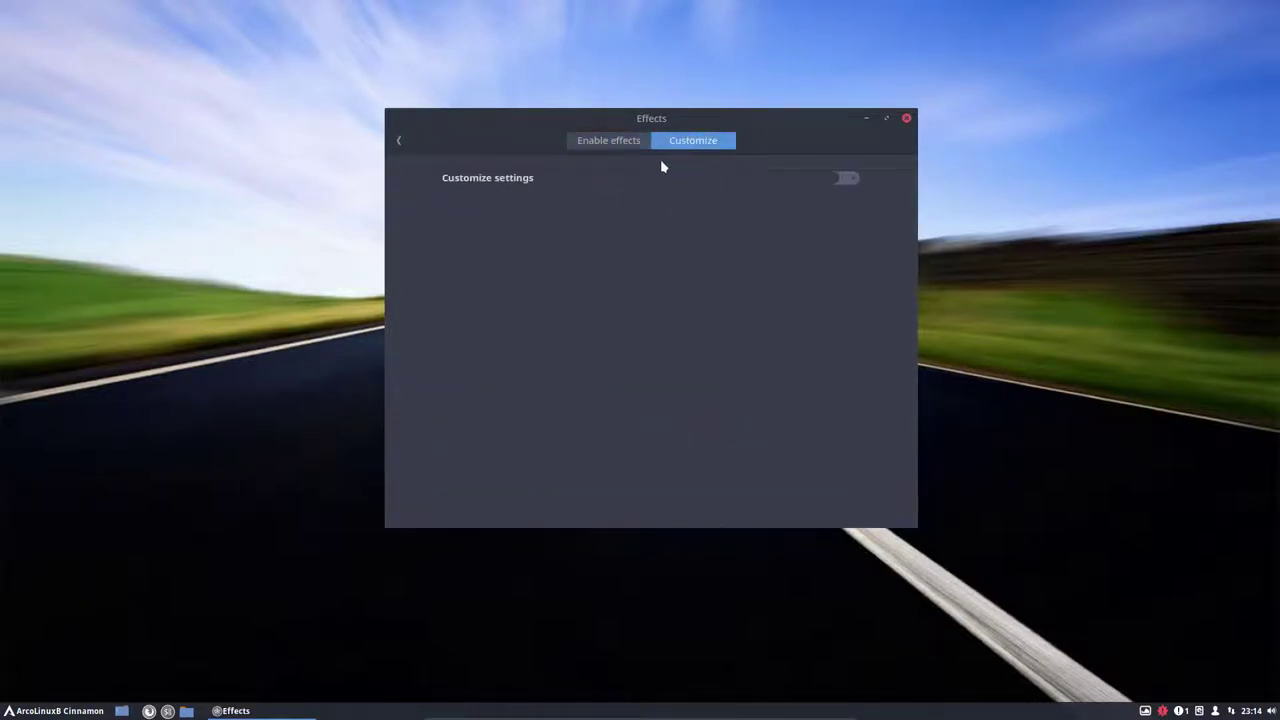
{"action": "left_click", "coordinate": [399, 140]}
{"action": "left_click", "coordinate": [597, 208]}
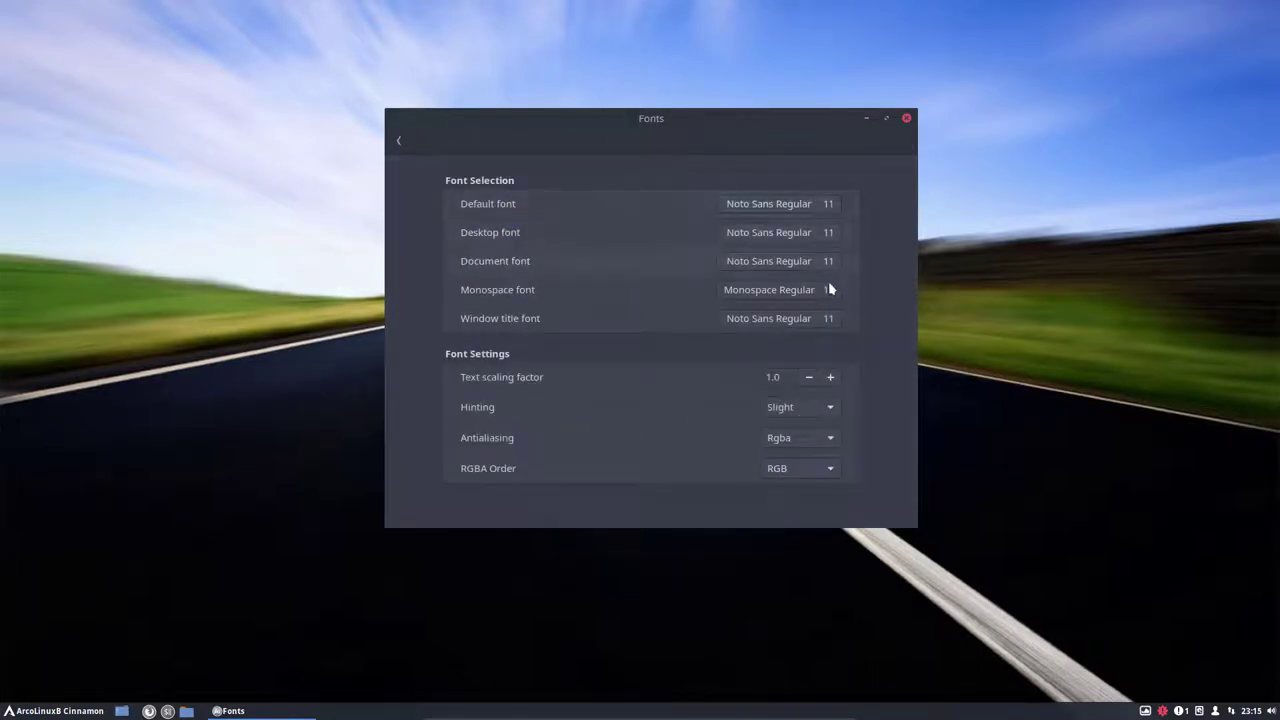
{"action": "left_click", "coordinate": [399, 143]}
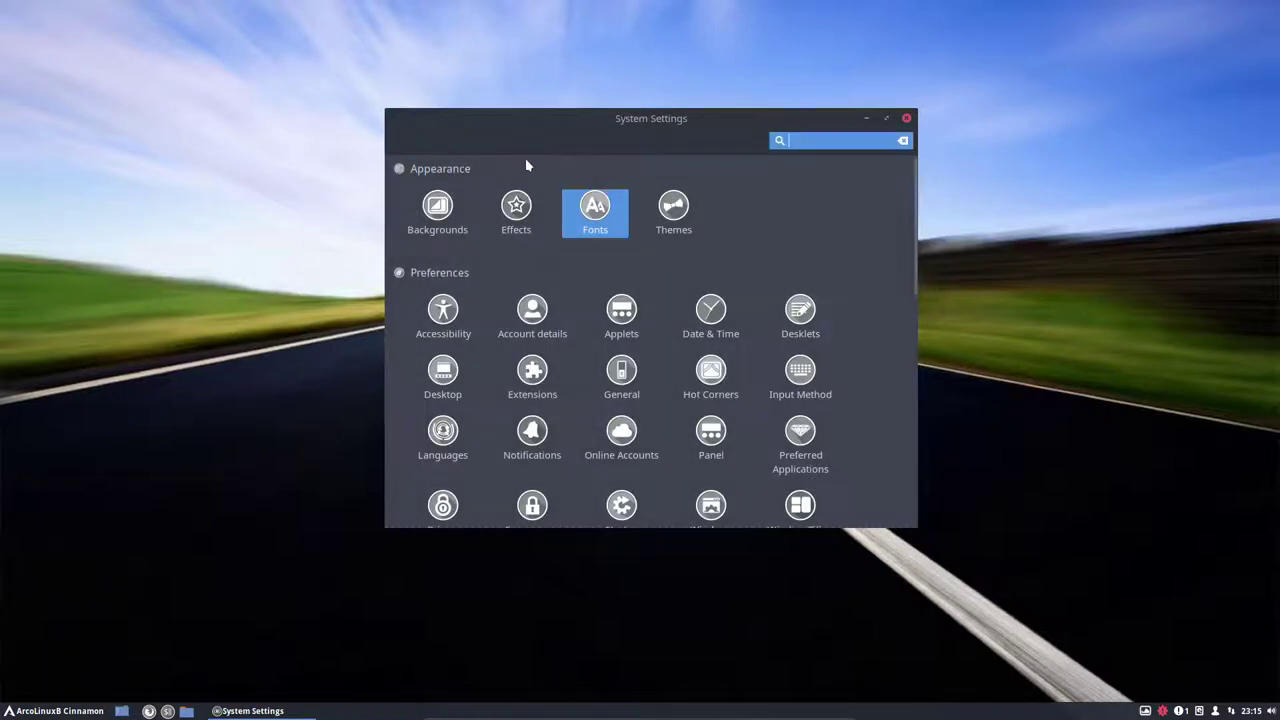
Open the Themes settings and set the icons to Papirus and the window borders to Arc-Froly-Dark.
{"action": "left_click", "coordinate": [677, 210]}
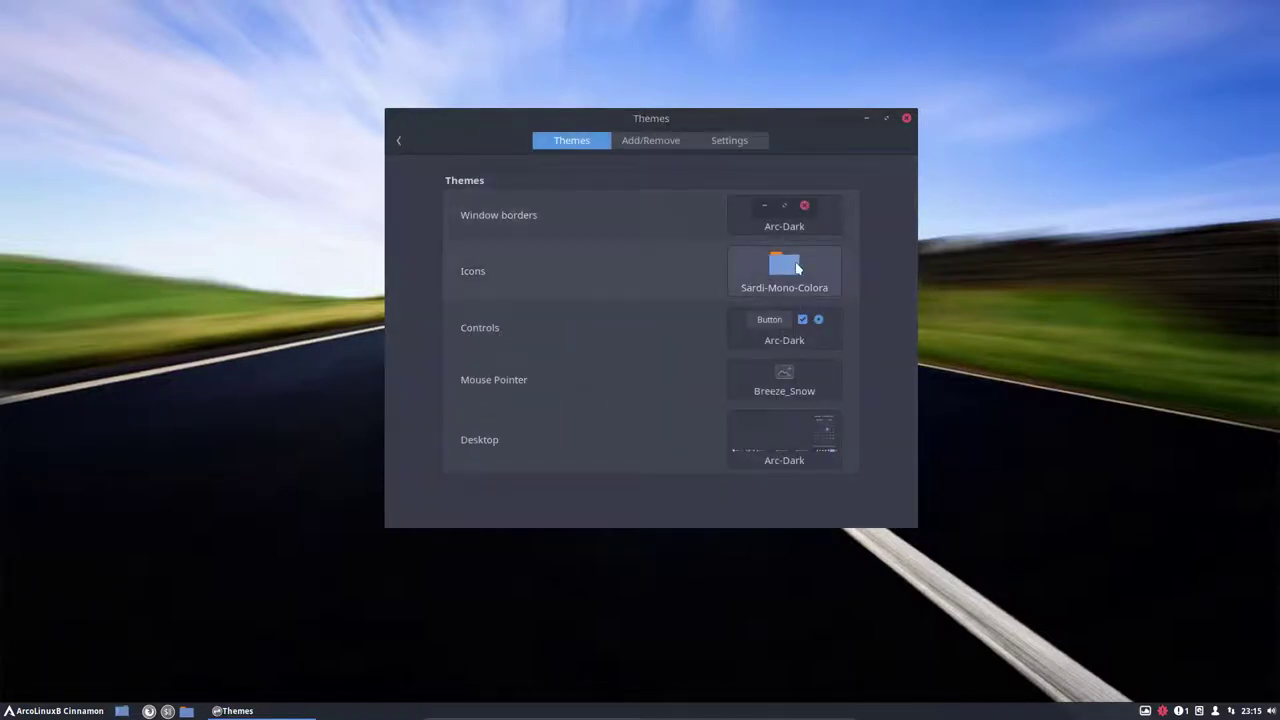
{"action": "left_click", "coordinate": [790, 270]}
{"action": "left_click", "coordinate": [815, 284]}
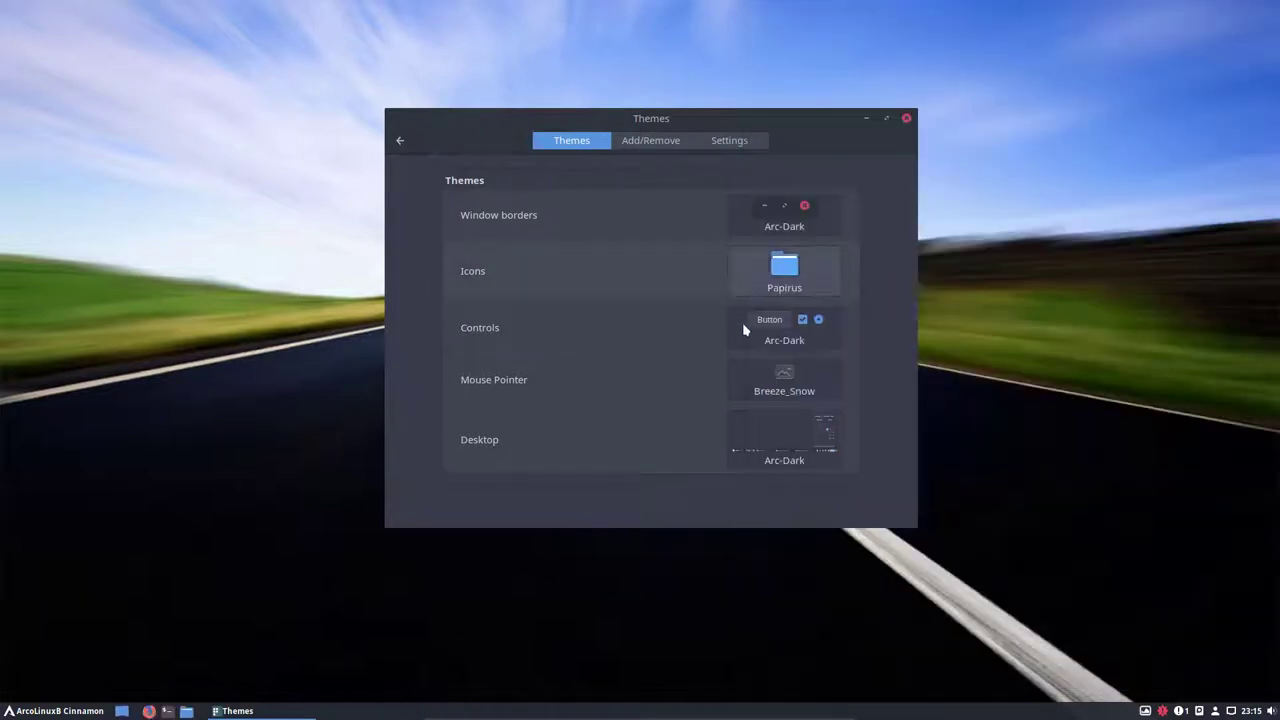
{"action": "left_click", "coordinate": [806, 227]}
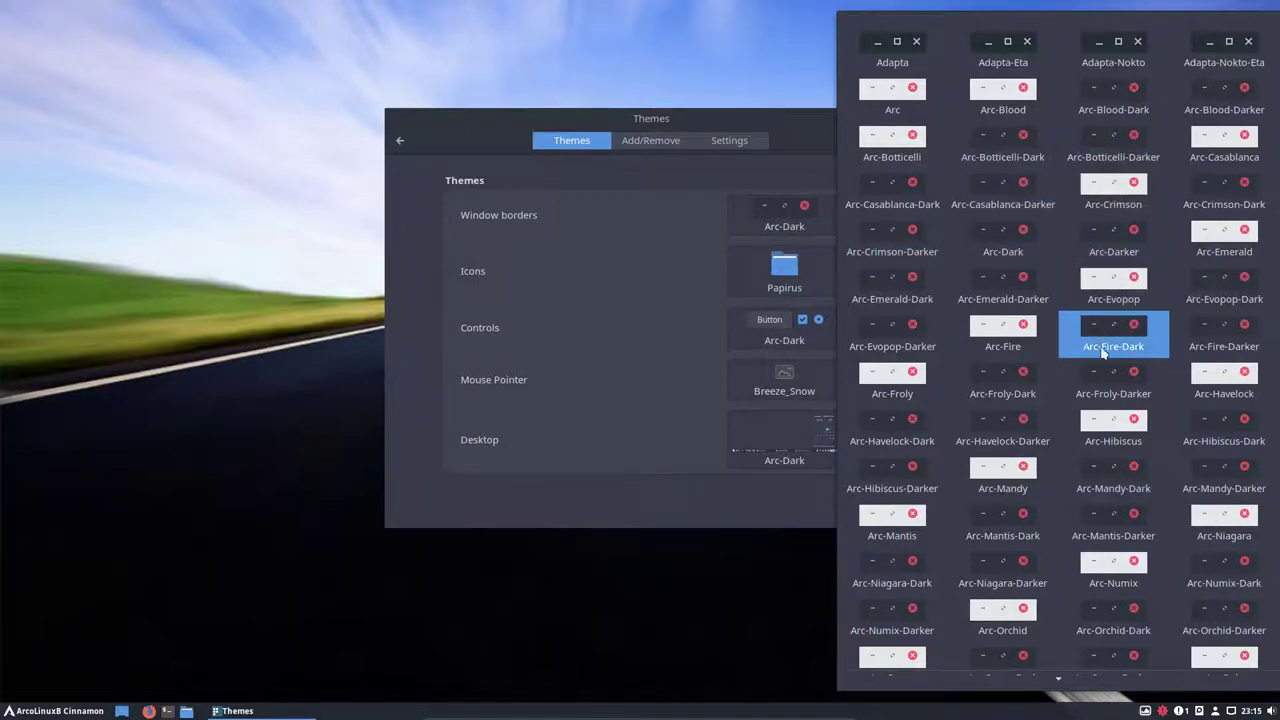
{"action": "left_click", "coordinate": [1011, 378]}
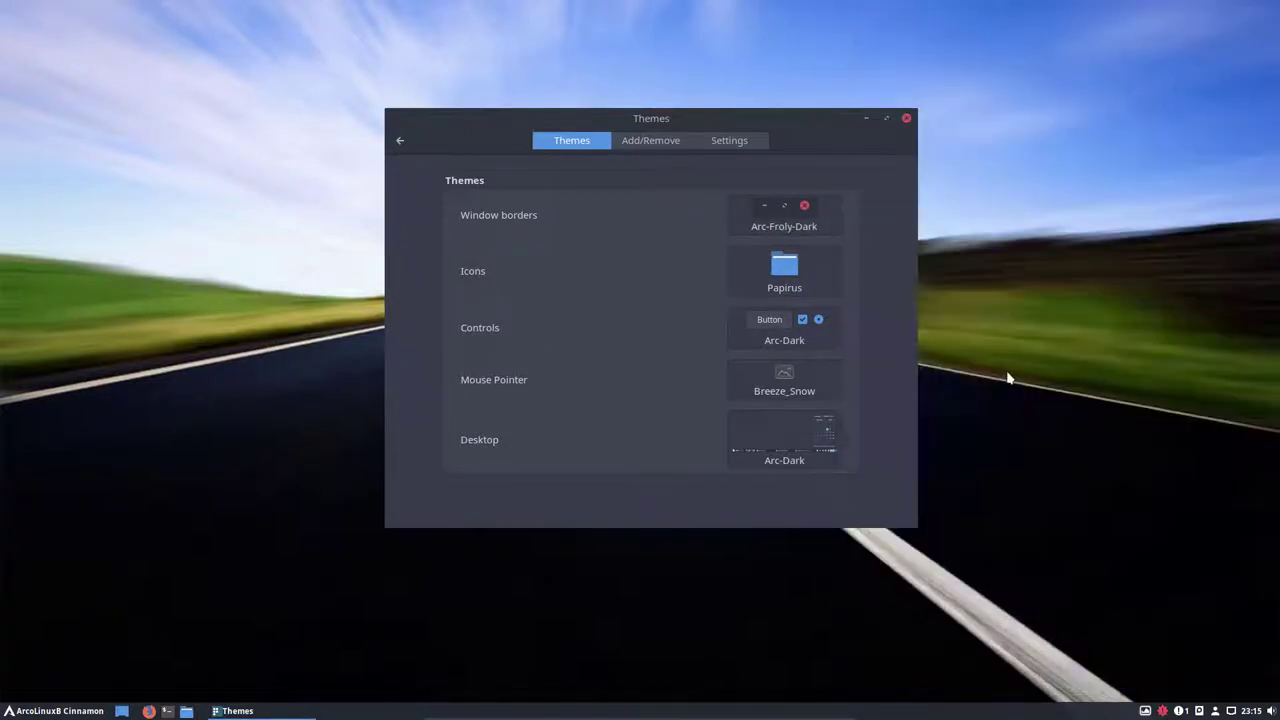
Set the controls theme to Arc-Froly-Dark and show the available mouse pointer themes.
{"action": "left_click", "coordinate": [793, 321]}
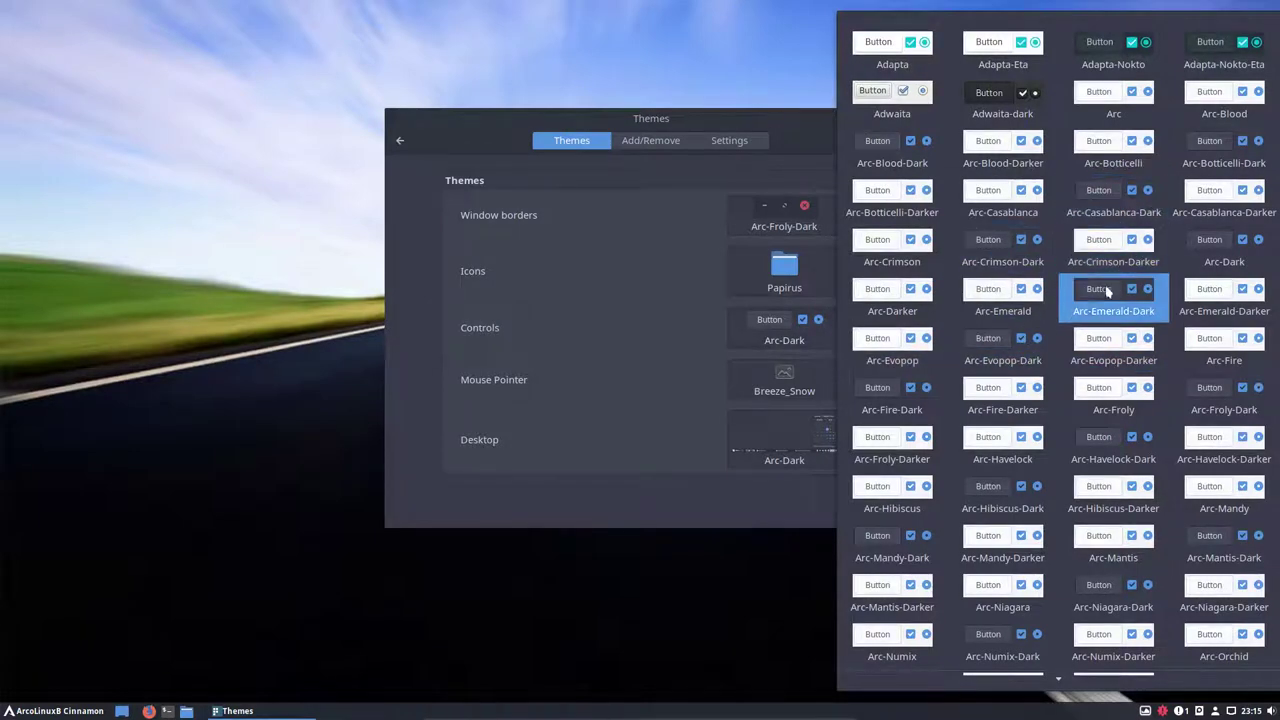
{"action": "left_click", "coordinate": [1084, 410]}
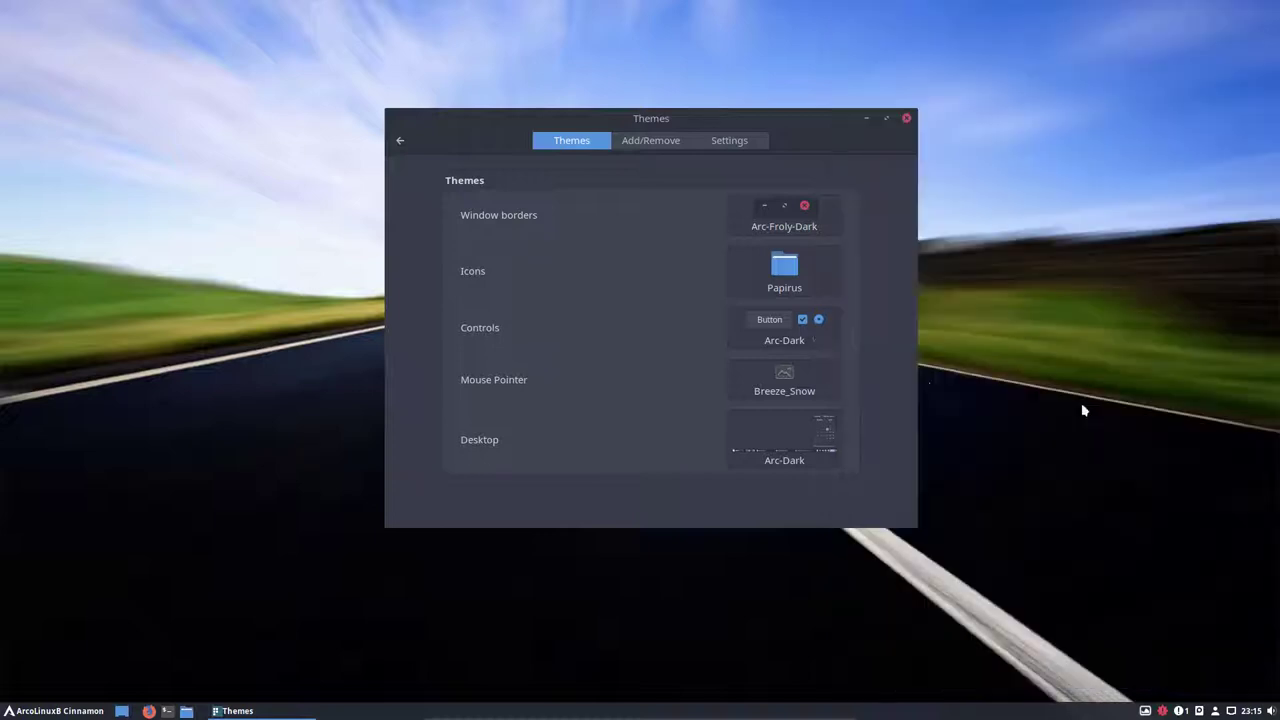
{"action": "left_click", "coordinate": [789, 394]}
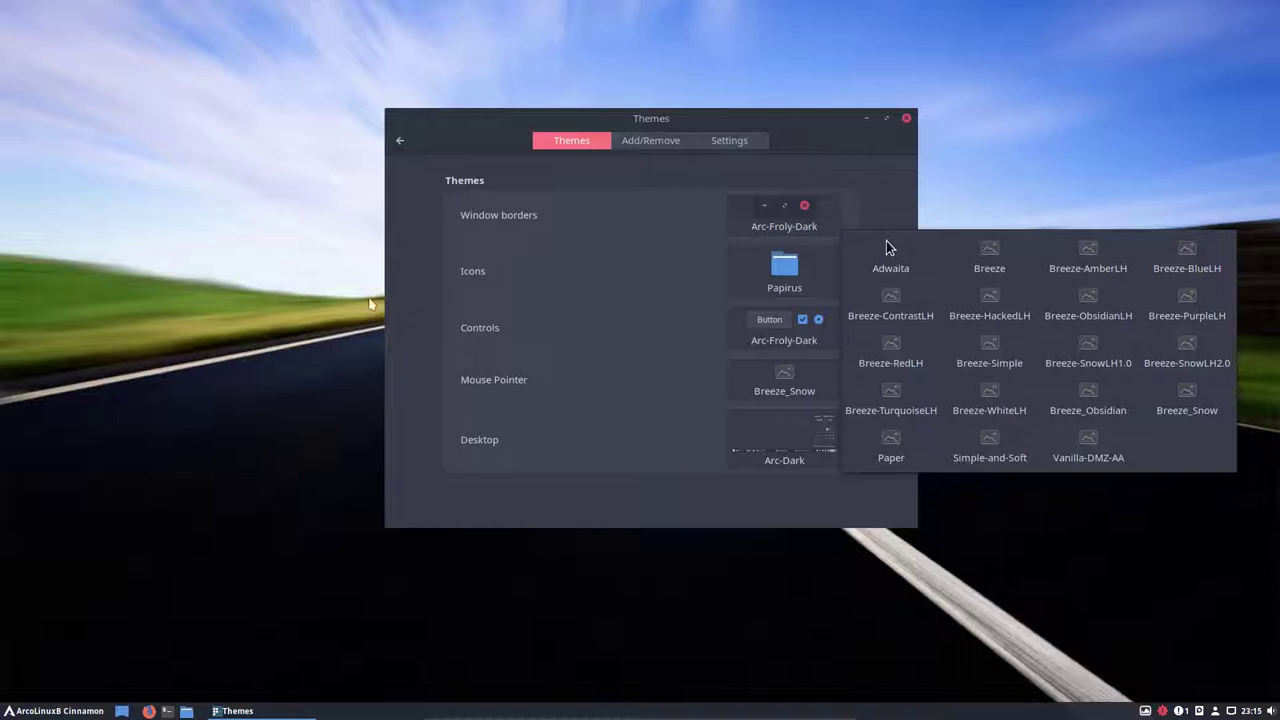
Set the desktop theme to Arc and open the application menu to check its appearance.
{"action": "left_click", "coordinate": [808, 428]}
{"action": "left_click", "coordinate": [821, 428]}
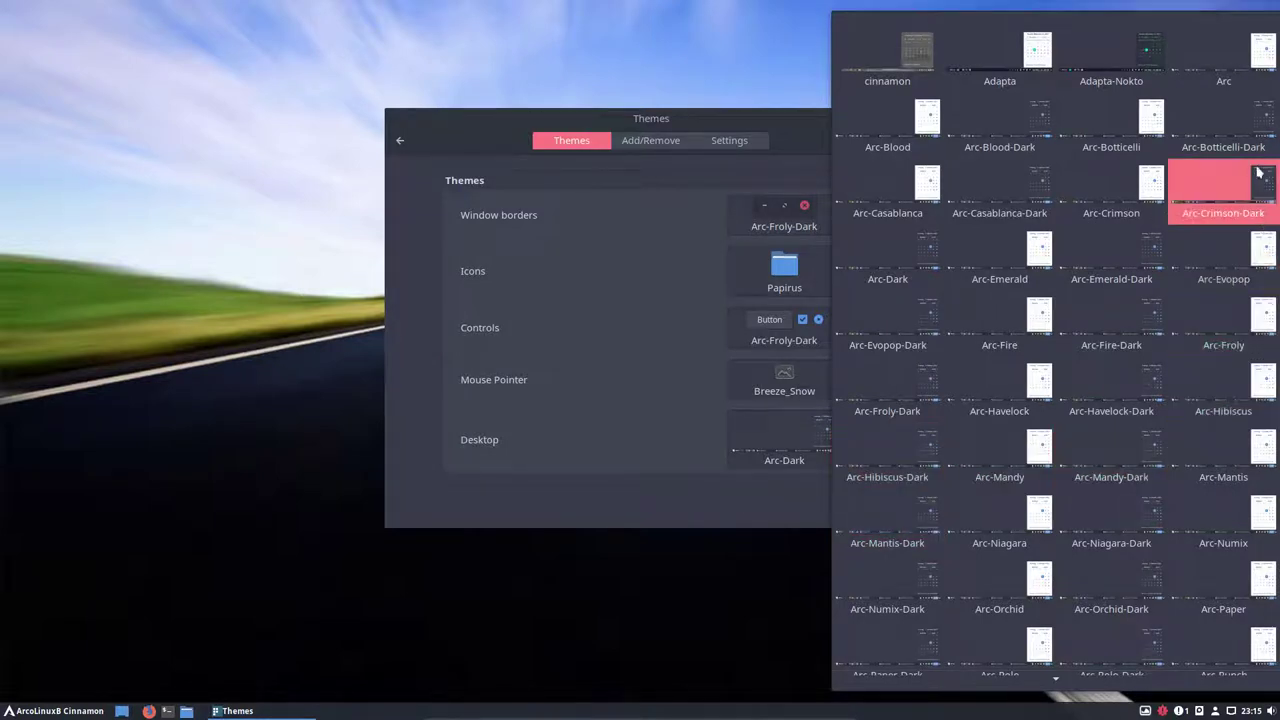
{"action": "key", "text": "Escape"}
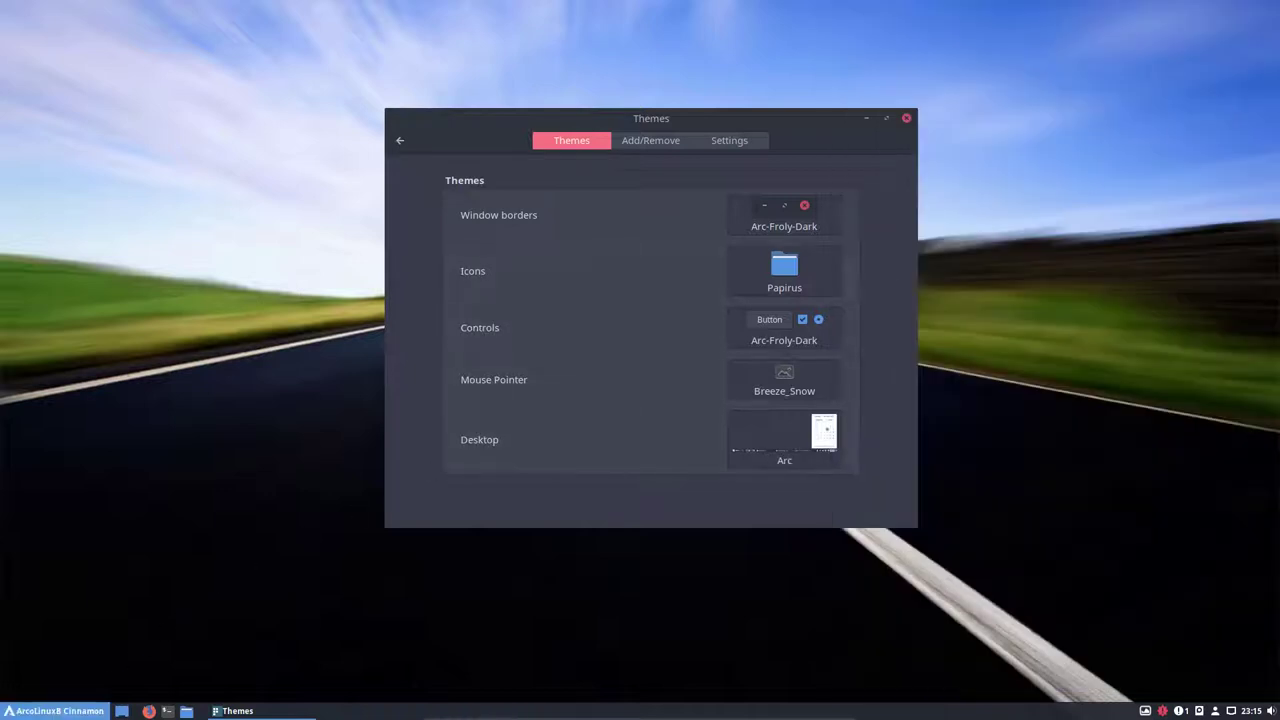
{"action": "left_click", "coordinate": [55, 710]}
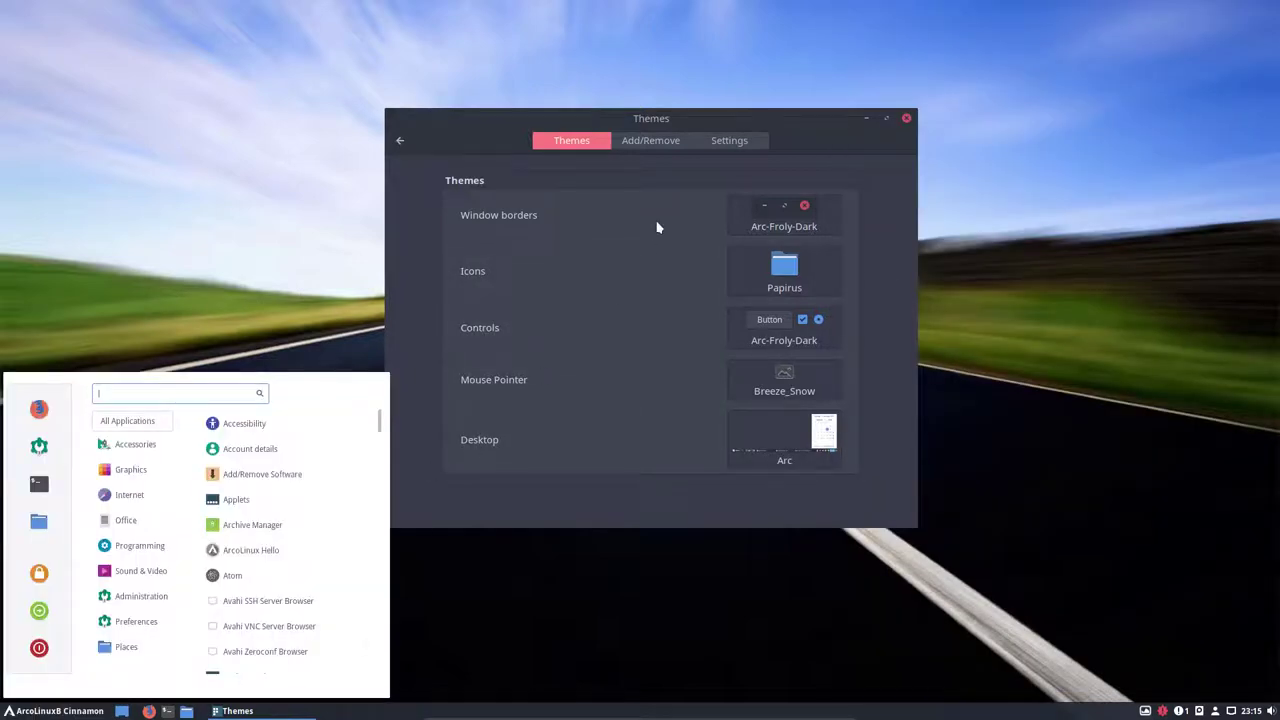
Dismiss the application menu, move the Themes window aside and close it.
{"action": "left_click", "coordinate": [754, 127]}
{"action": "left_click_drag", "start_coordinate": [760, 116], "coordinate": [1146, 37]}
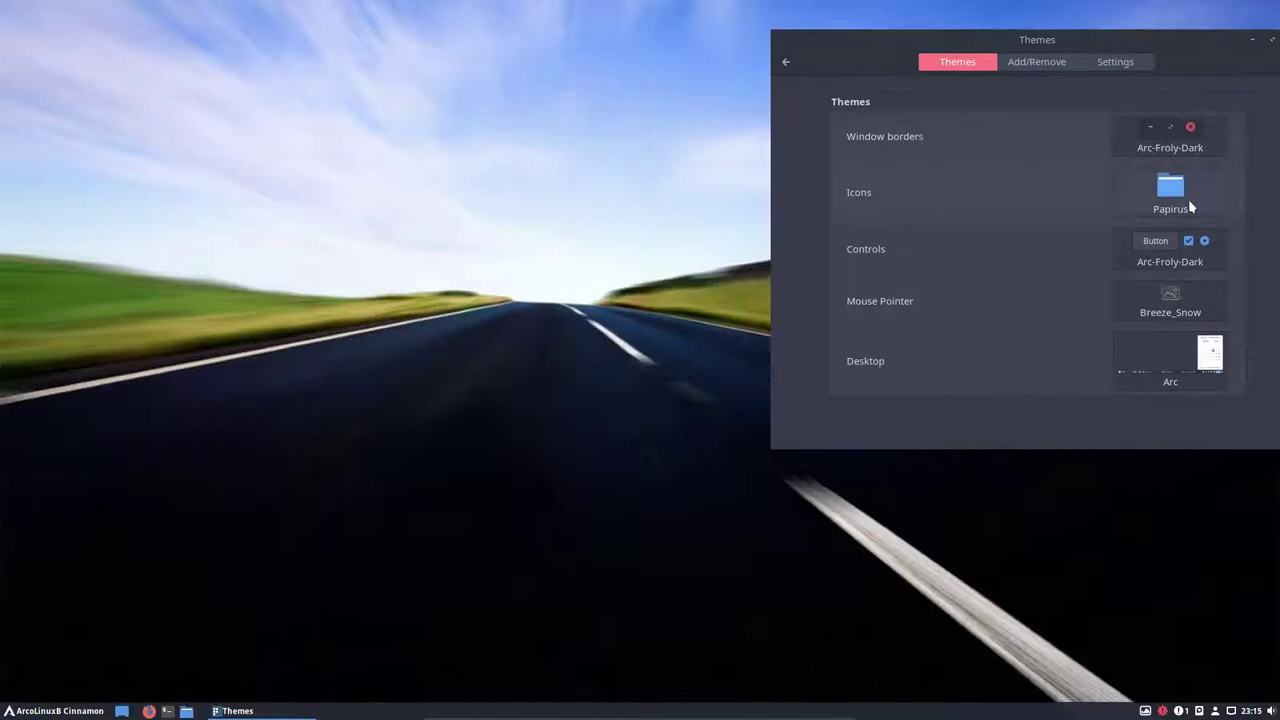
{"action": "mouse_move", "coordinate": [1265, 46]}
{"action": "left_mouse_down"}
{"action": "mouse_move", "coordinate": [1214, 40]}
{"action": "mouse_move", "coordinate": [1248, 47]}
{"action": "left_mouse_up"}
{"action": "left_click", "coordinate": [1255, 43]}
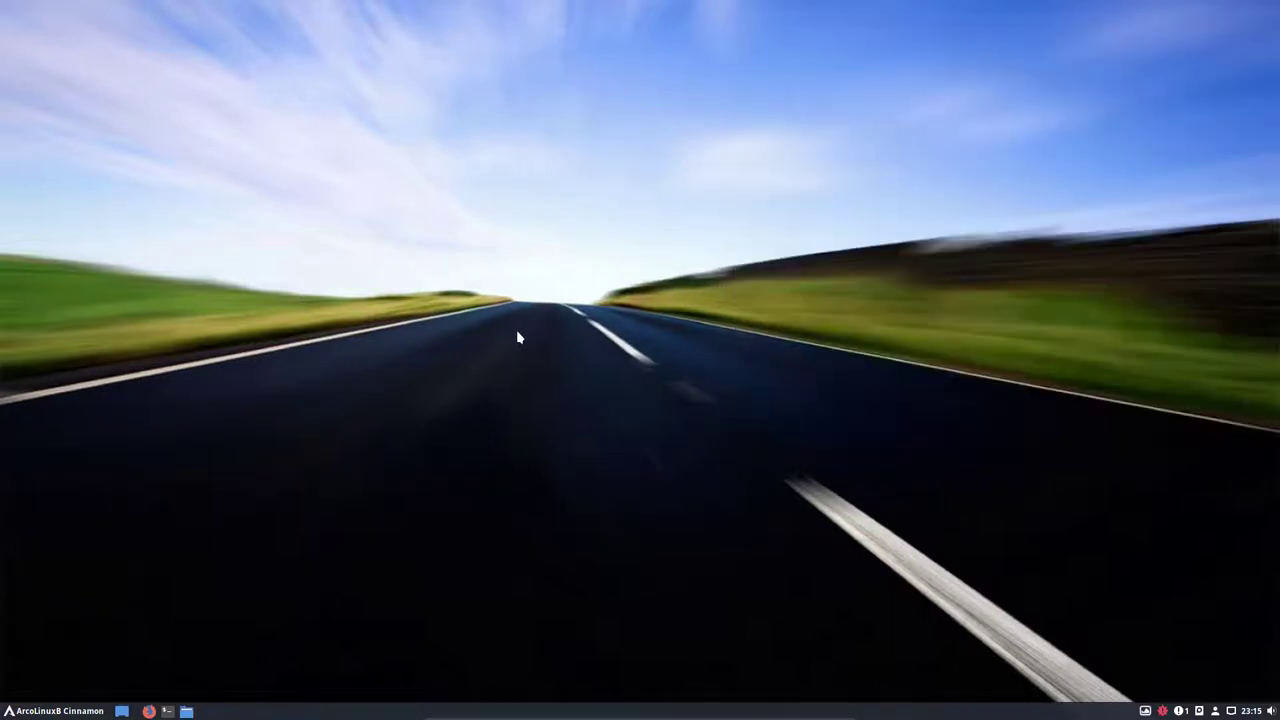
Open a terminal, set Termite as the terminal in Preferred Applications, and close that settings window.
{"action": "key", "text": "ctrl+alt+t"}
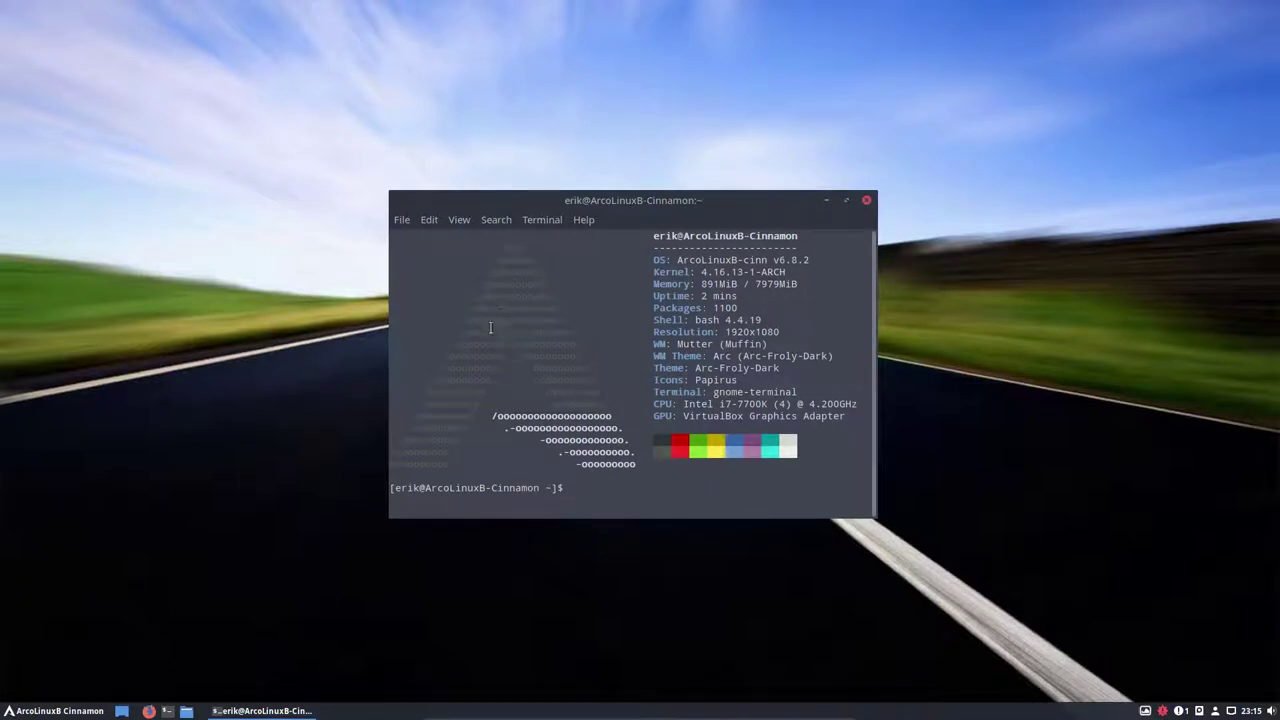
{"action": "left_click", "coordinate": [64, 711]}
{"action": "type", "text": "pre"}
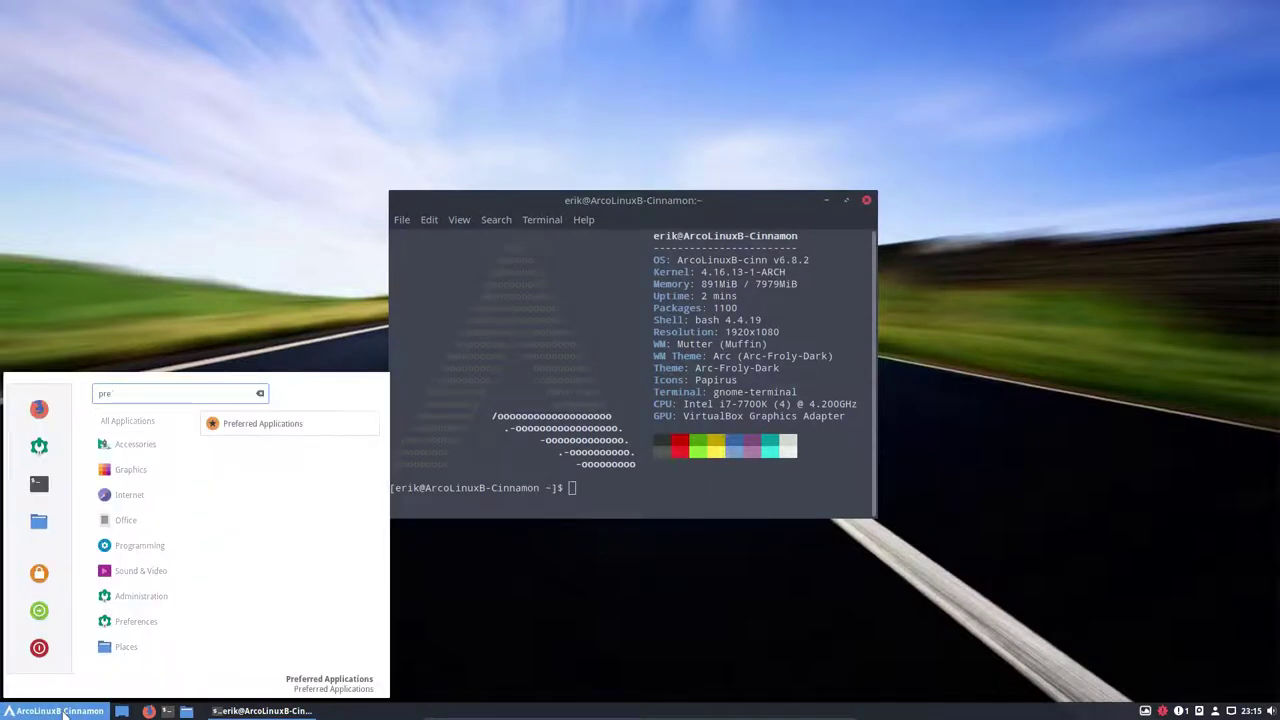
{"action": "type", "text": "f"}
{"action": "key", "text": "Return"}
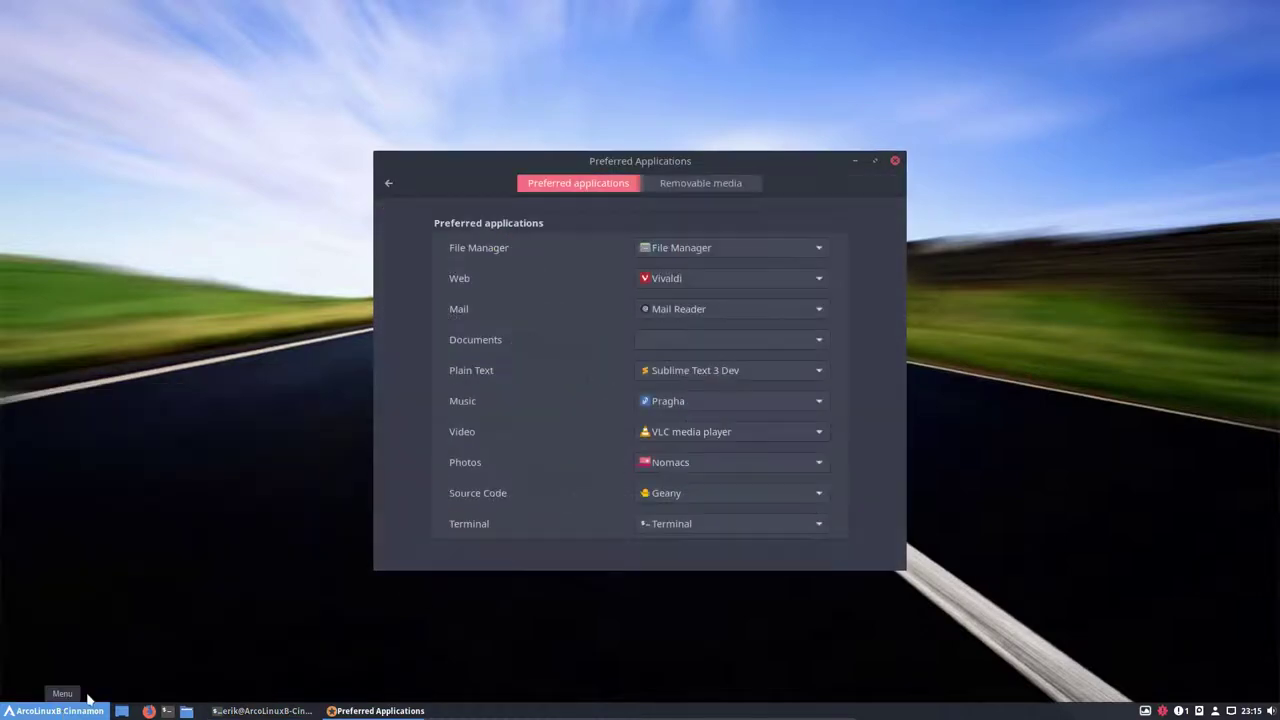
{"action": "left_click", "coordinate": [703, 523]}
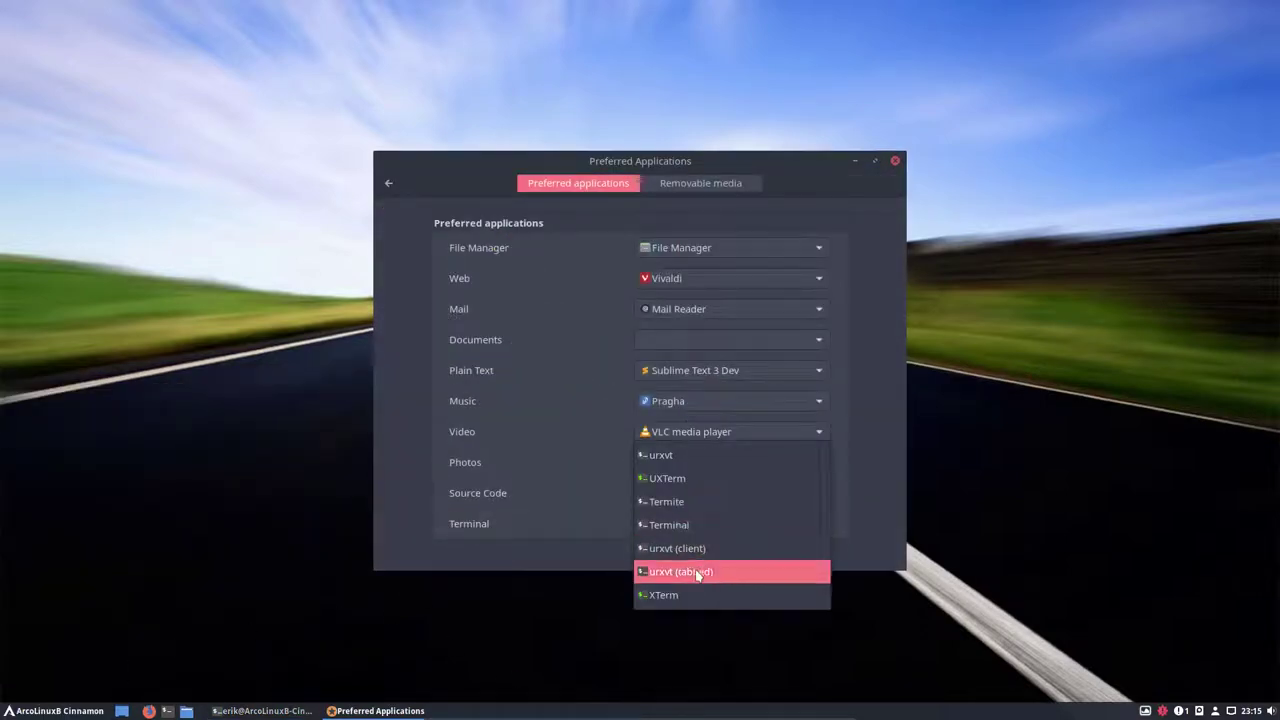
{"action": "left_click", "coordinate": [681, 503]}
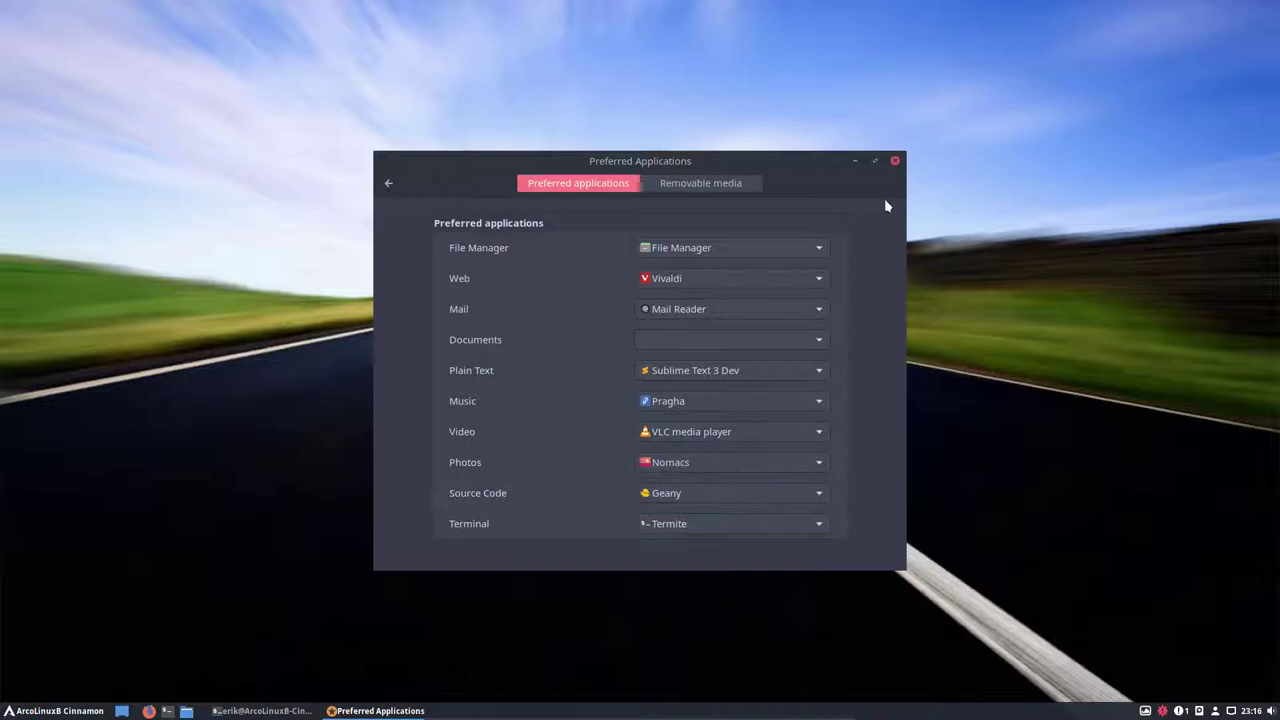
{"action": "left_click", "coordinate": [895, 162]}
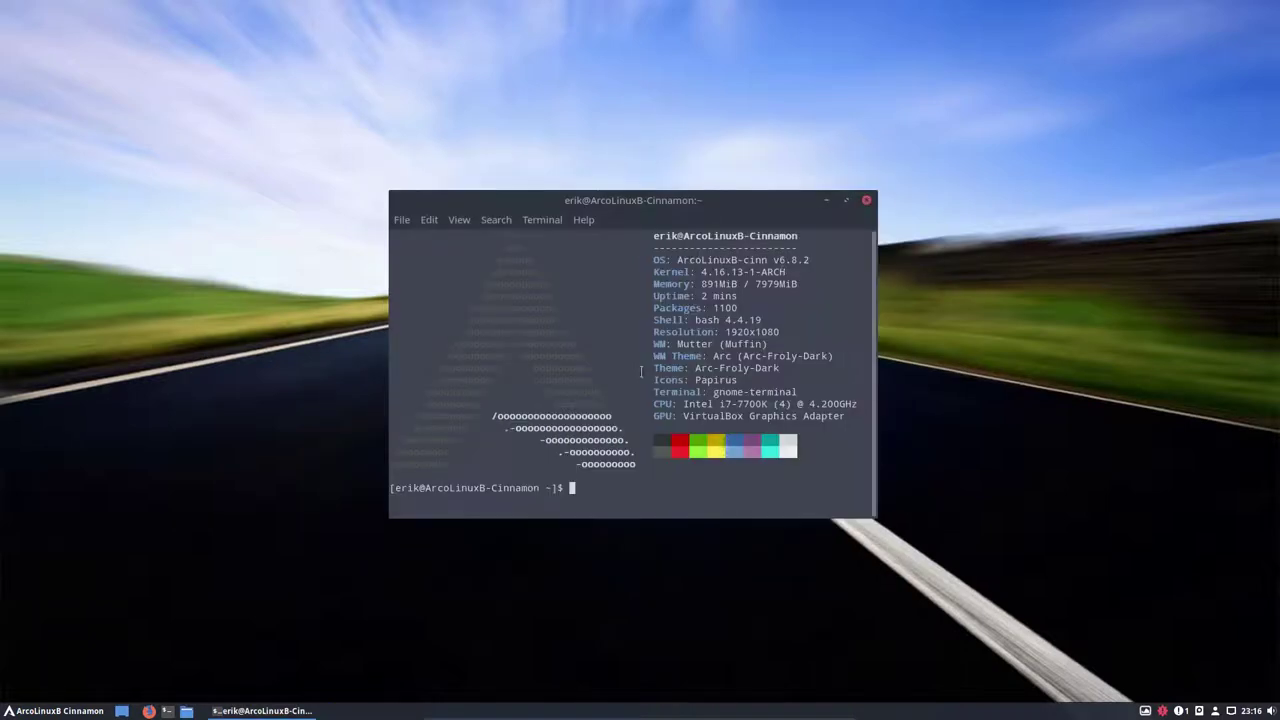
Replace the open terminal with a new Termite window and run trizen neon cursor to search for a cursor theme.
{"action": "left_click", "coordinate": [866, 202]}
{"action": "key", "text": "ctrl+alt+t"}
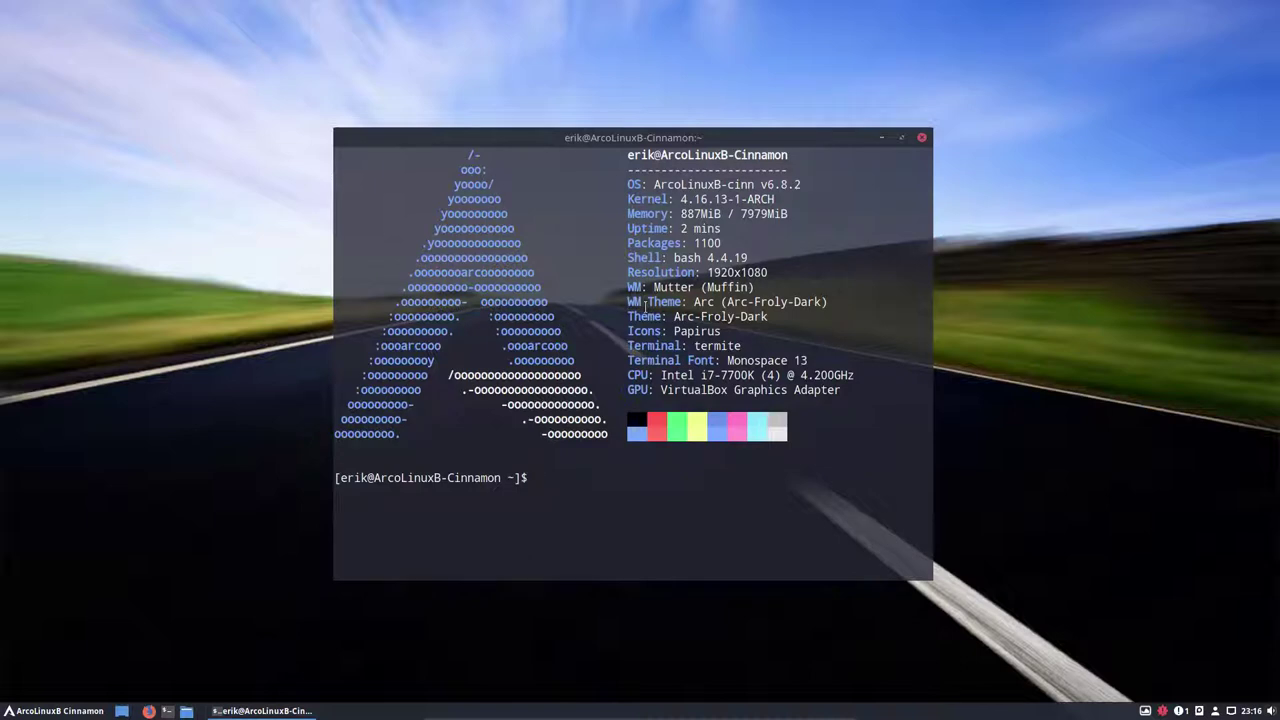
{"action": "type", "text": "trizen neon cursor"}
{"action": "key", "text": "Return"}
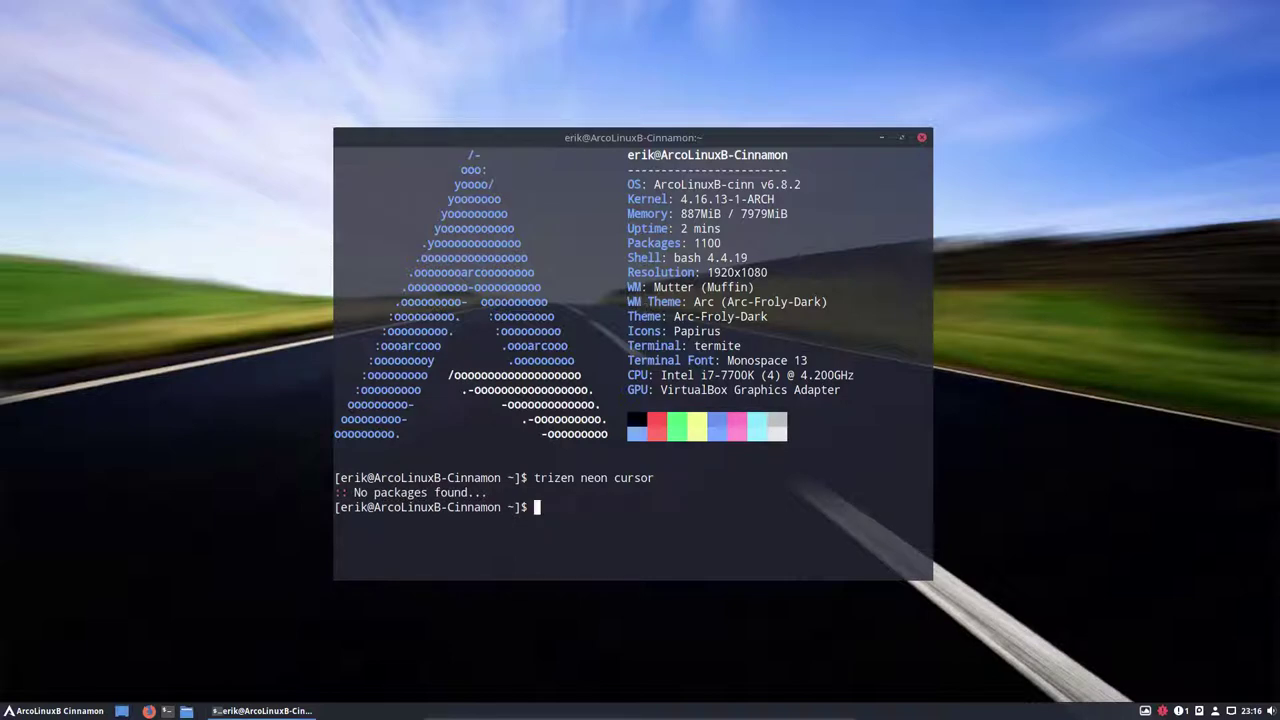
Run trizen oxy-neon, select package 1 and accept the prompts to build it.
{"action": "type", "text": "trizen oxy-neon"}
{"action": "key", "text": "Return"}
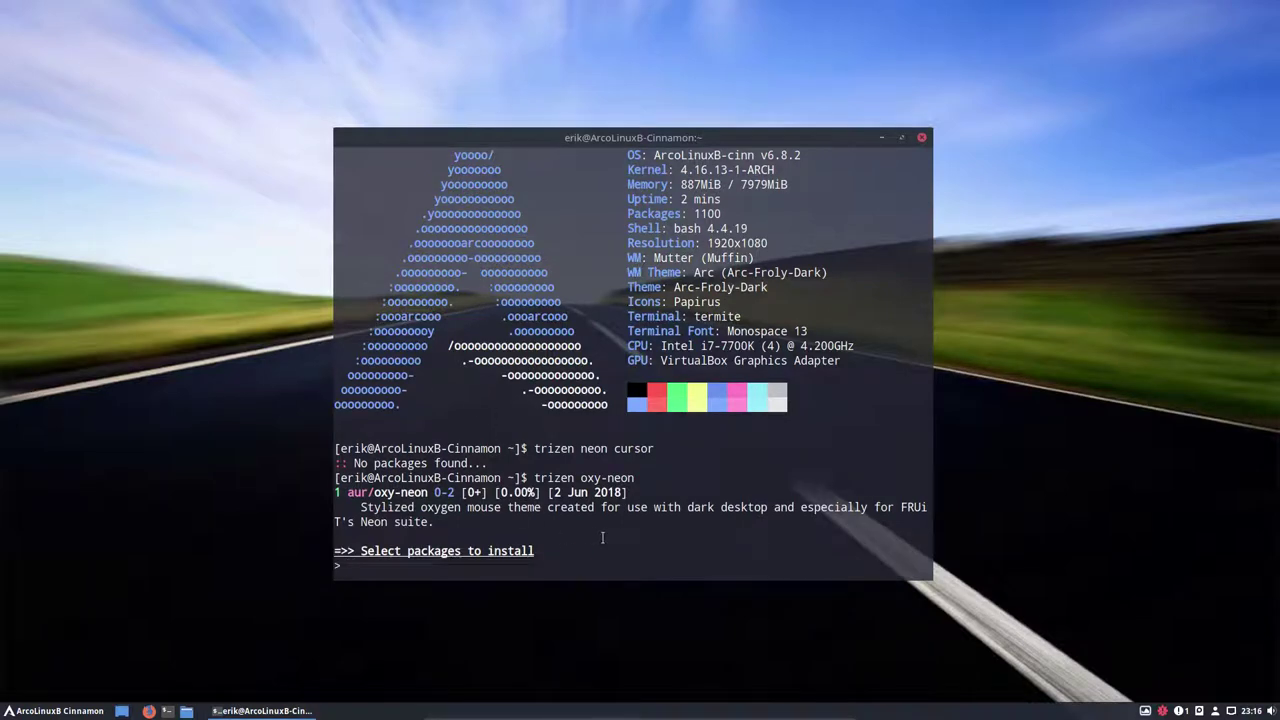
{"action": "key", "text": "Return"}
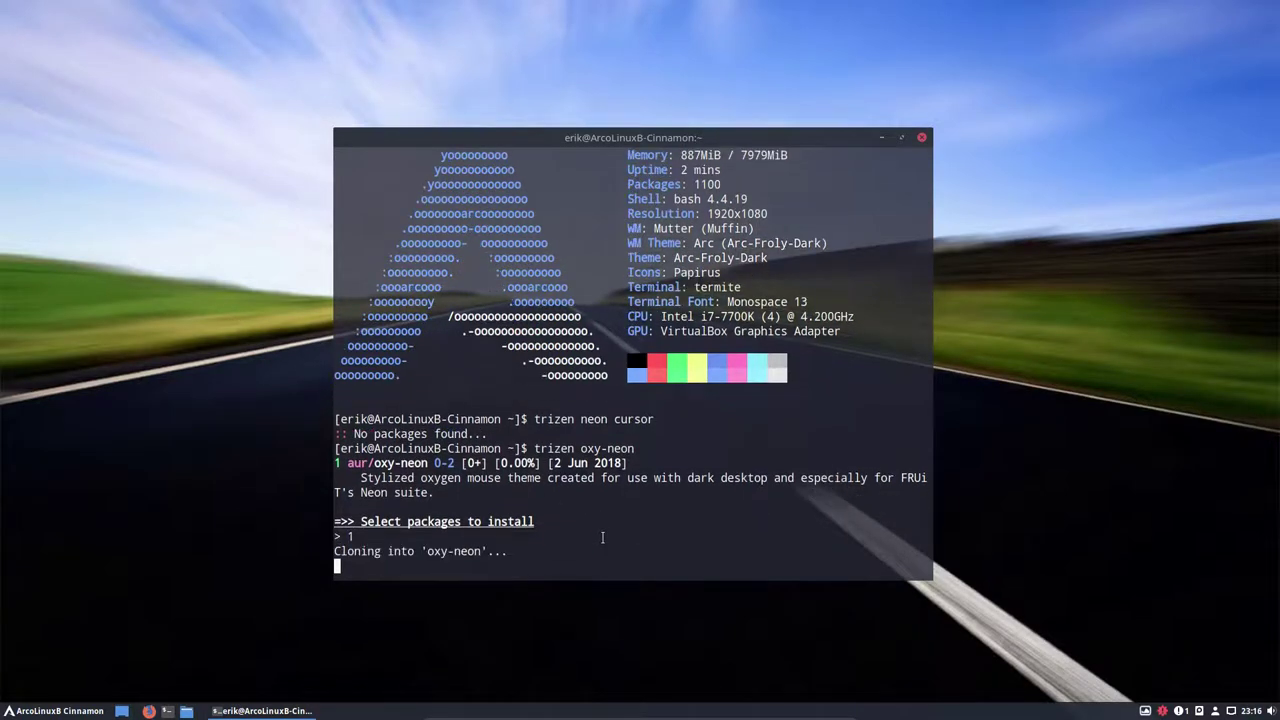
{"action": "key", "text": "Return"}
{"action": "key", "text": "Return"}
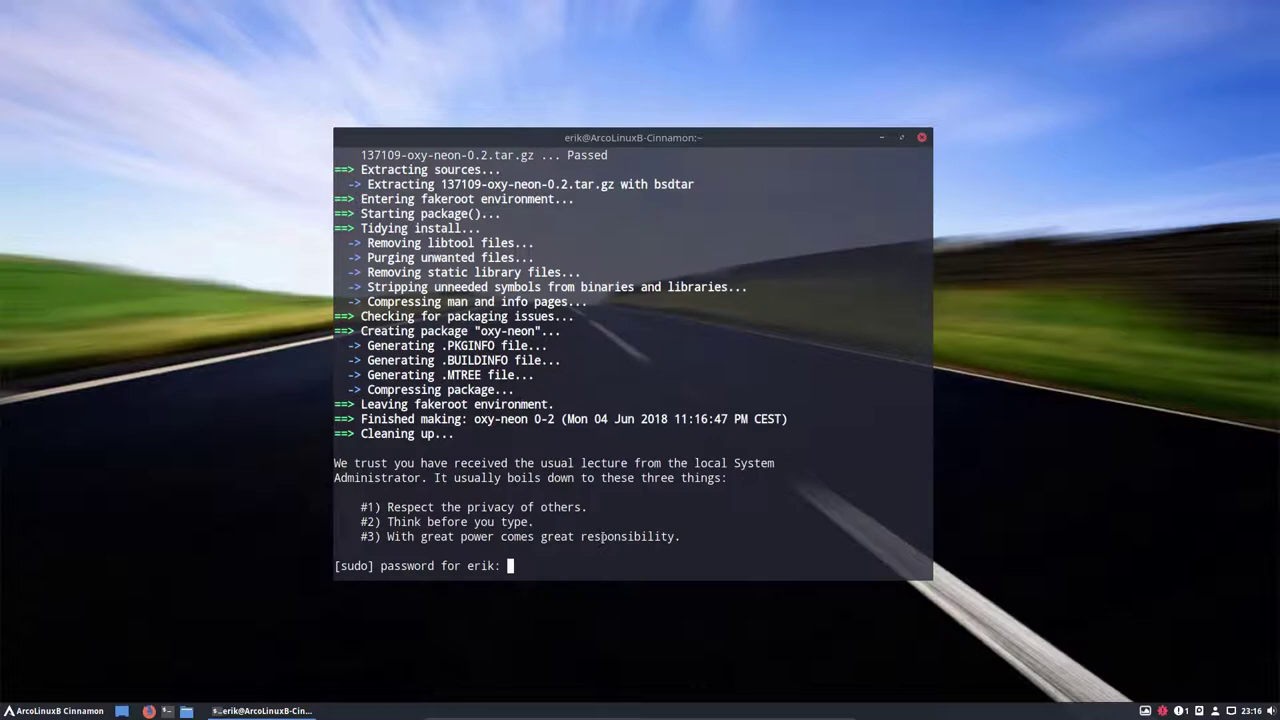
Enter the sudo password, confirm the oxy-neon installation with y, and close the terminal.
{"action": "key", "text": "Return"}
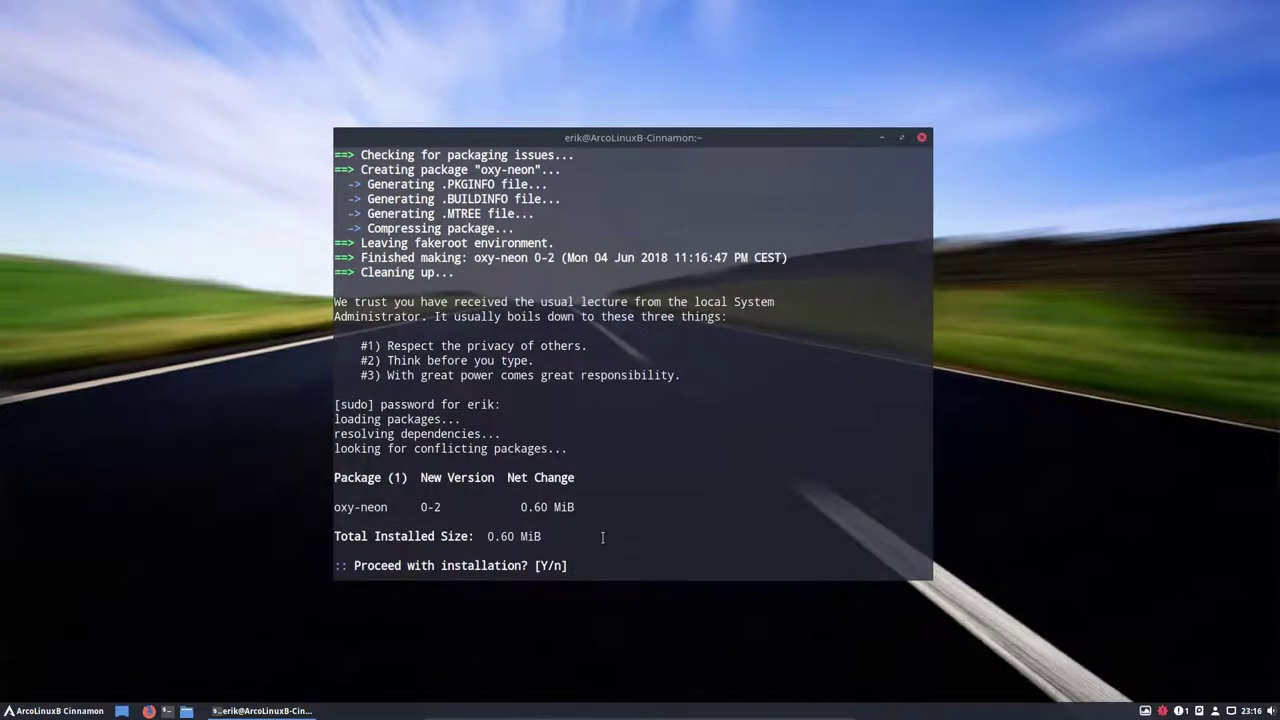
{"action": "type", "text": "y"}
{"action": "key", "text": "Return"}
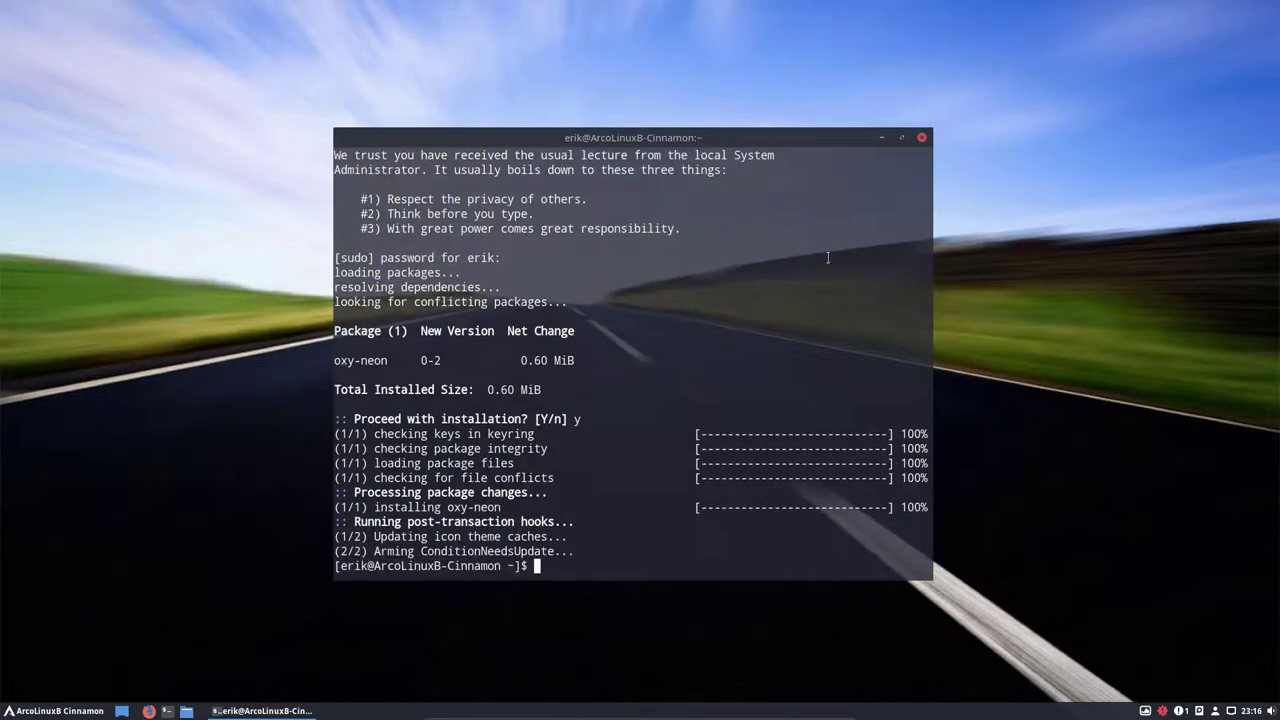
{"action": "left_click", "coordinate": [921, 137]}
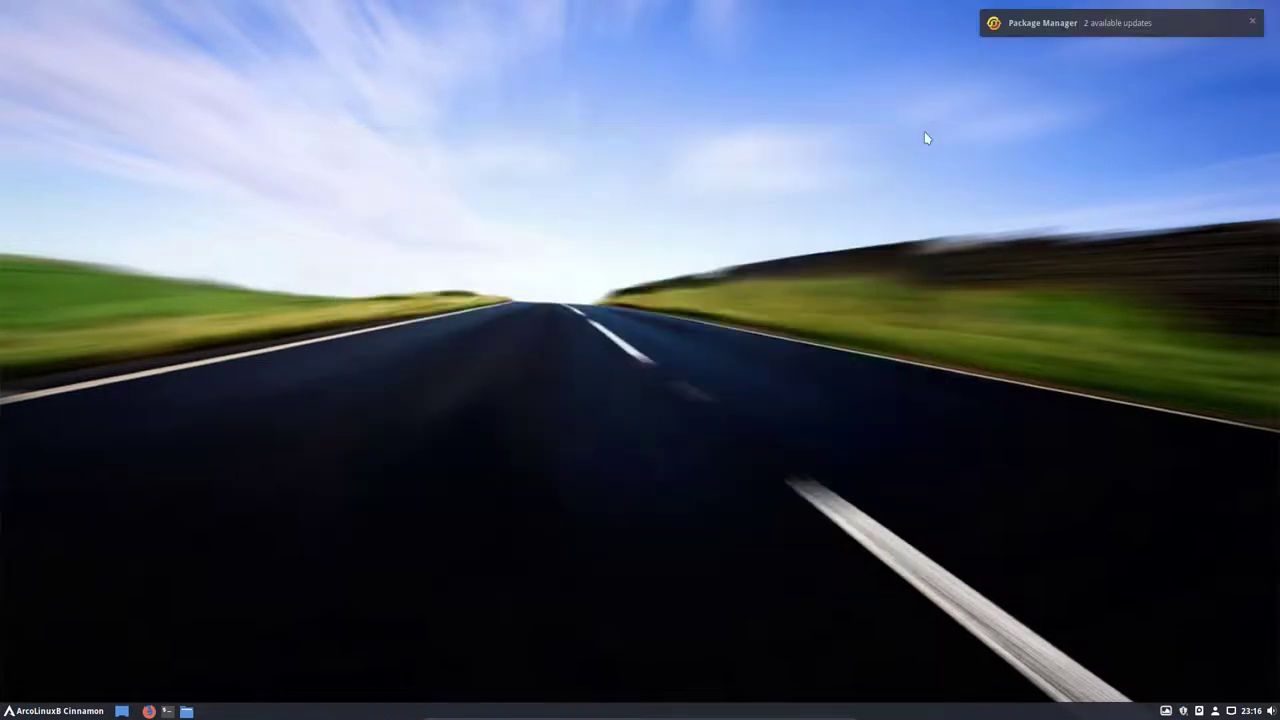
Reopen the Themes page of System Settings, set the mouse pointer to oxy-neon, and close the window.
{"action": "left_click", "coordinate": [92, 710]}
{"action": "left_click", "coordinate": [46, 452]}
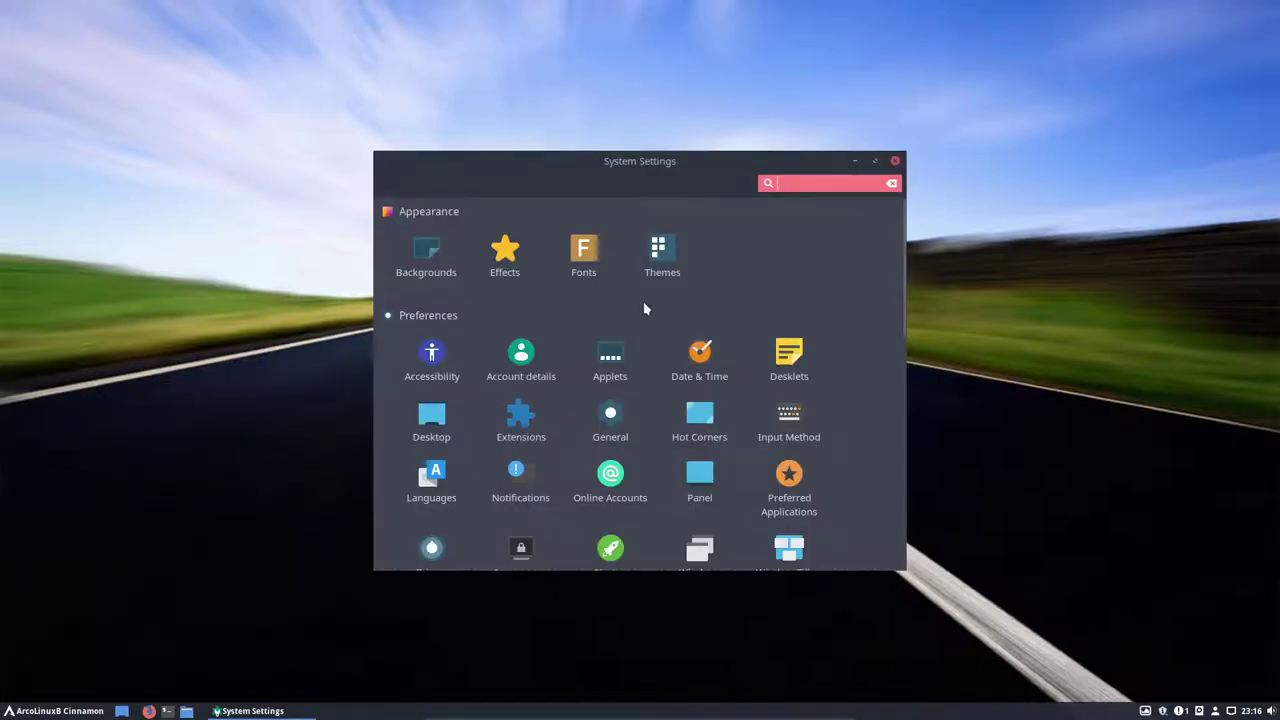
{"action": "left_click", "coordinate": [665, 254]}
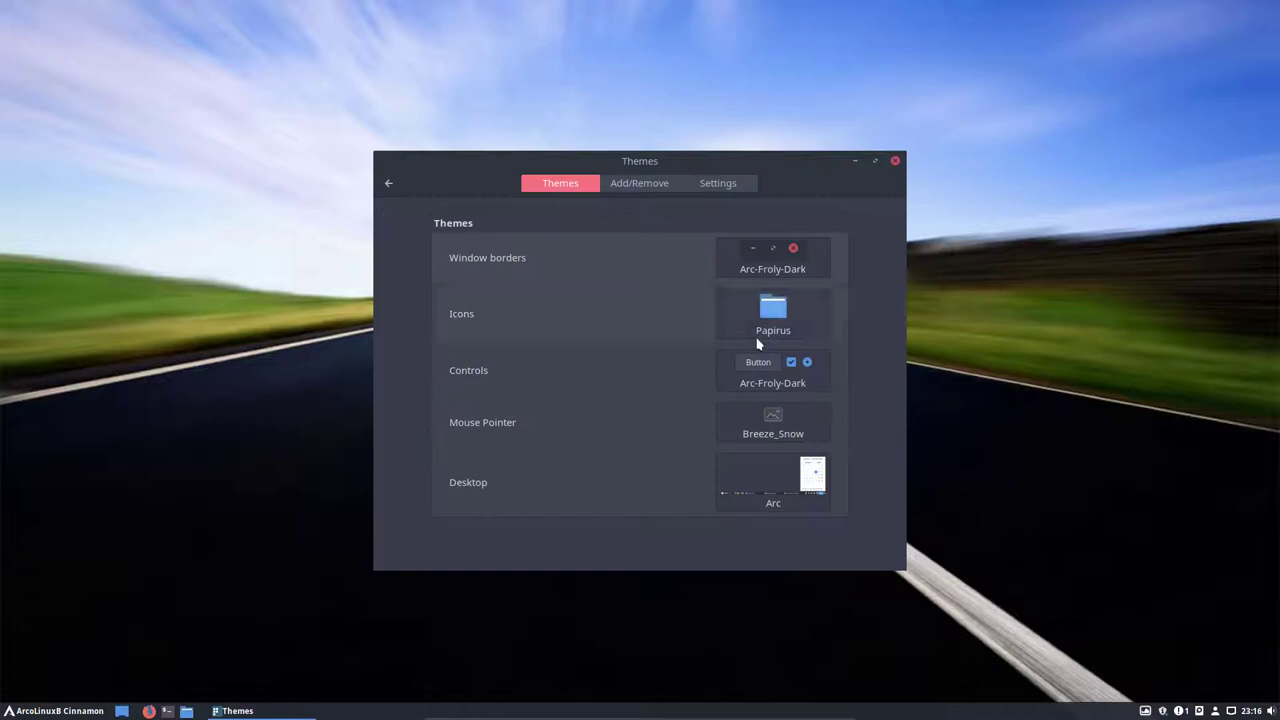
{"action": "left_click", "coordinate": [779, 425]}
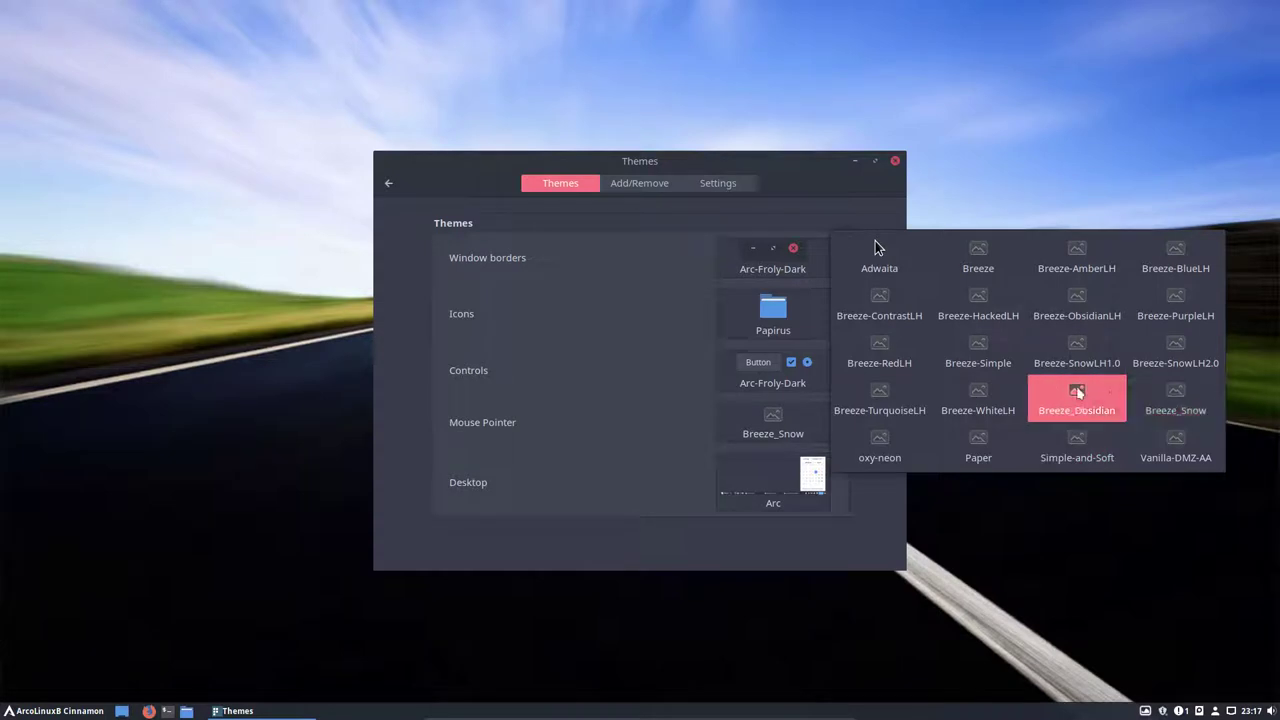
{"action": "left_click", "coordinate": [900, 447]}
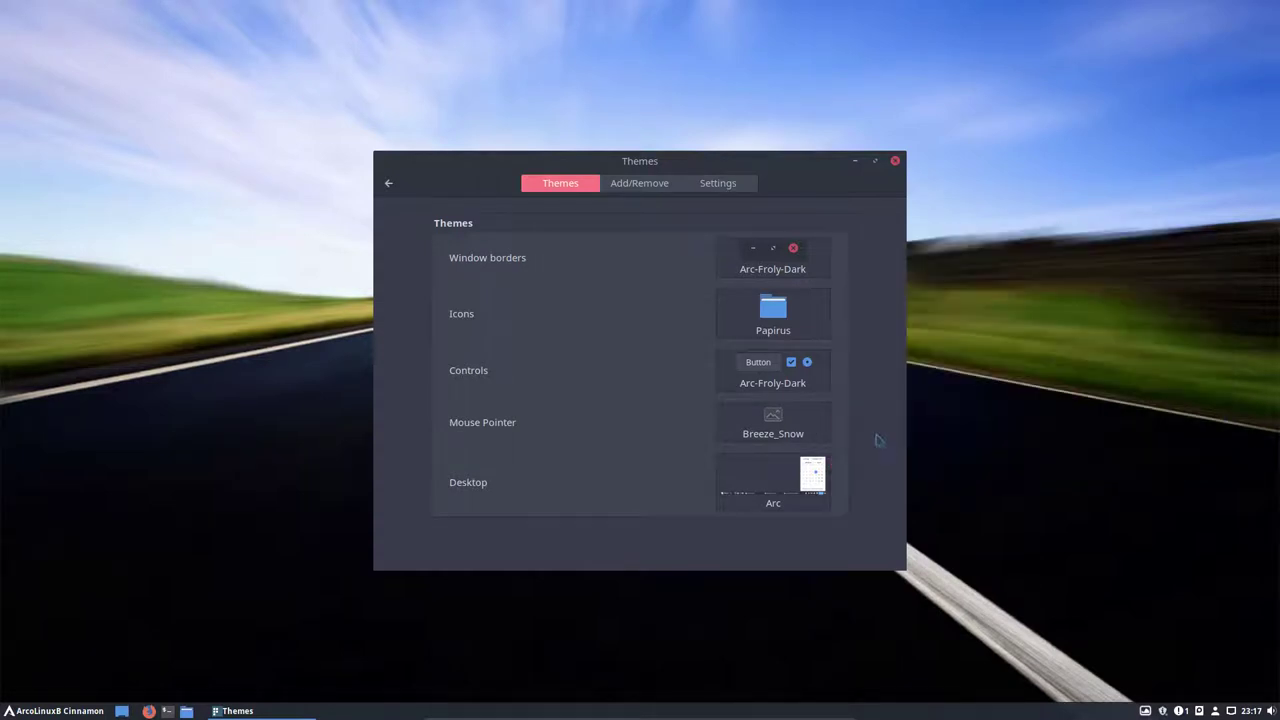
{"action": "left_click_drag", "start_coordinate": [811, 175], "coordinate": [550, 139]}
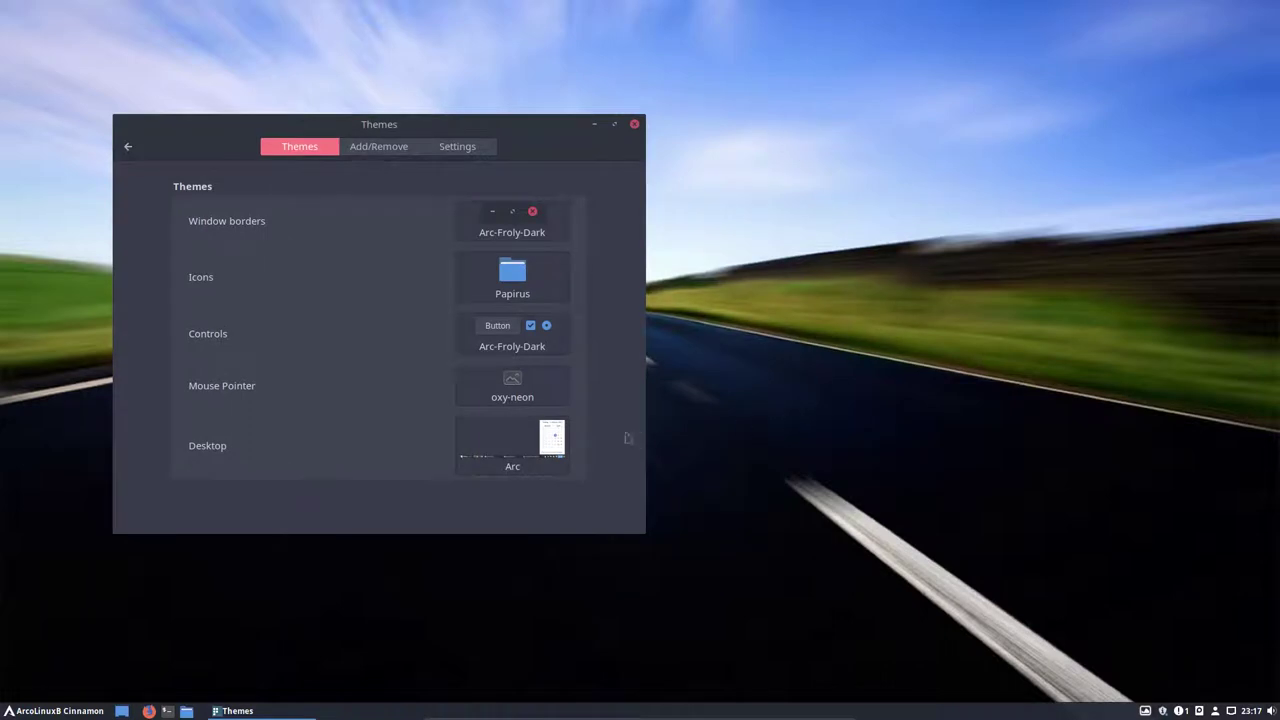
{"action": "left_click", "coordinate": [634, 124]}
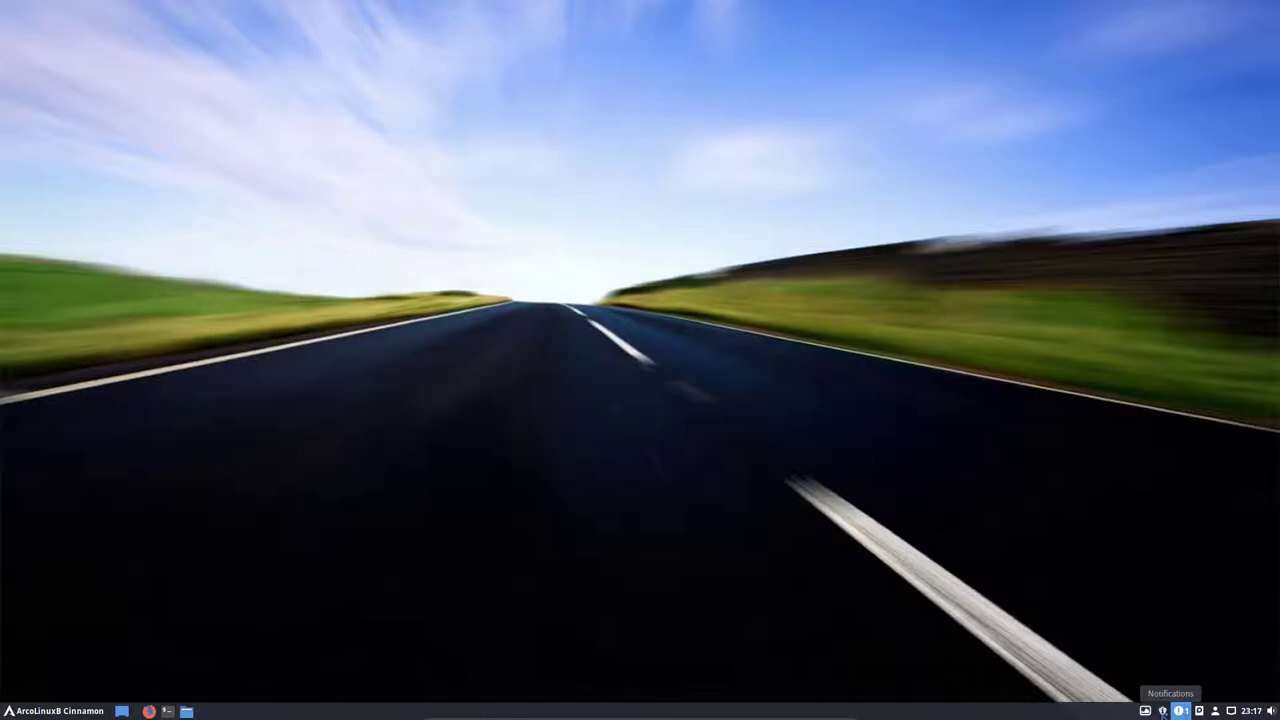
Open the available package updates and apply pcmciautils and pulseaudio-alsa, authenticating with the account password.
{"action": "left_click", "coordinate": [1180, 711]}
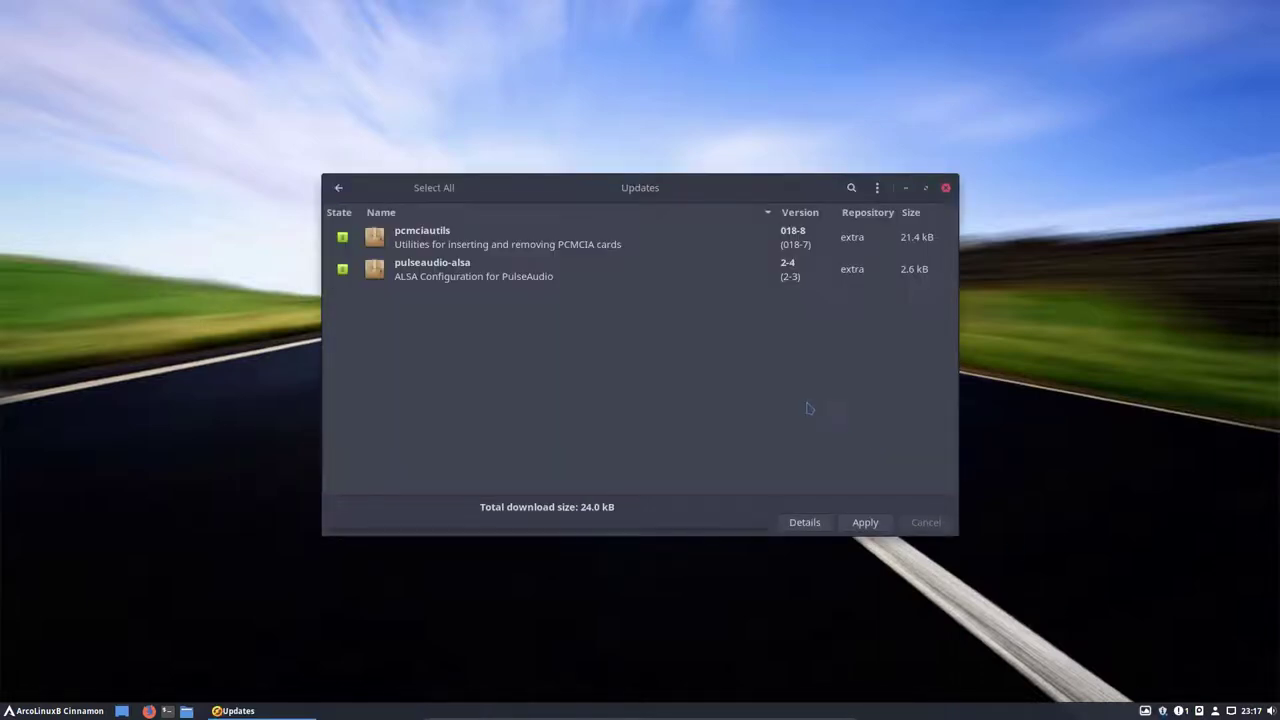
{"action": "left_click", "coordinate": [840, 522]}
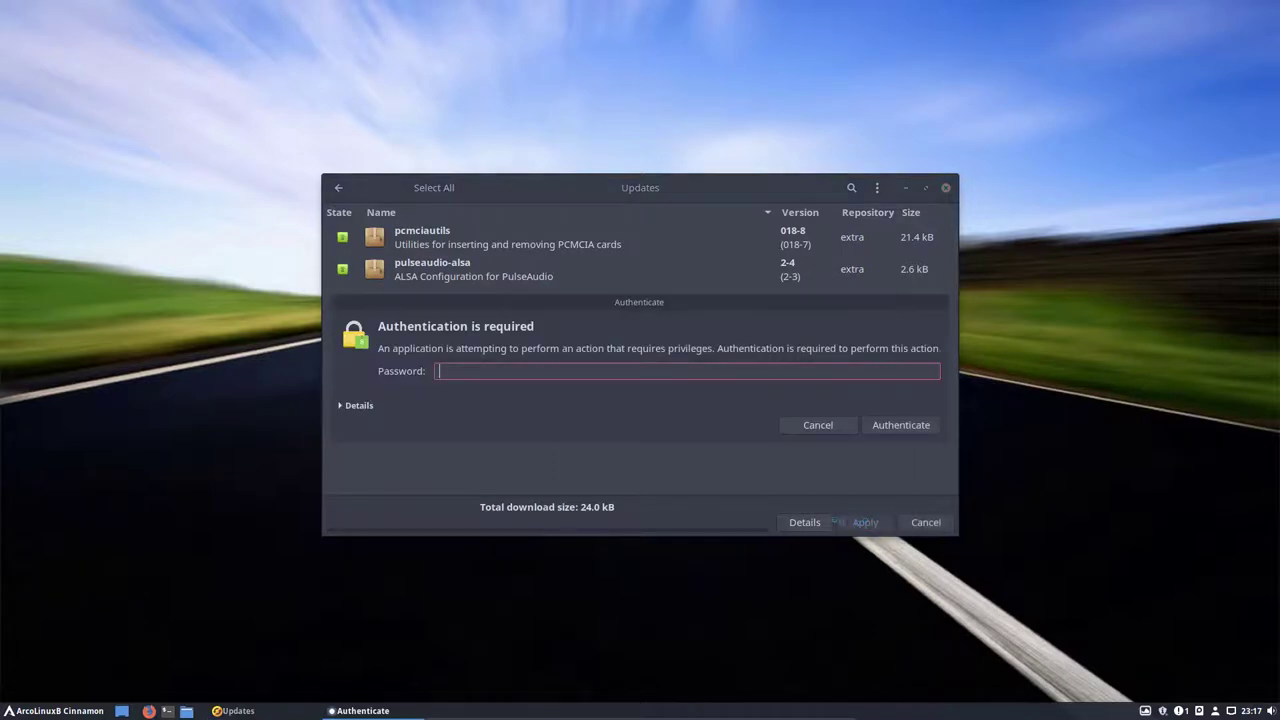
{"action": "type", "text": "****"}
{"action": "key", "text": "Return"}
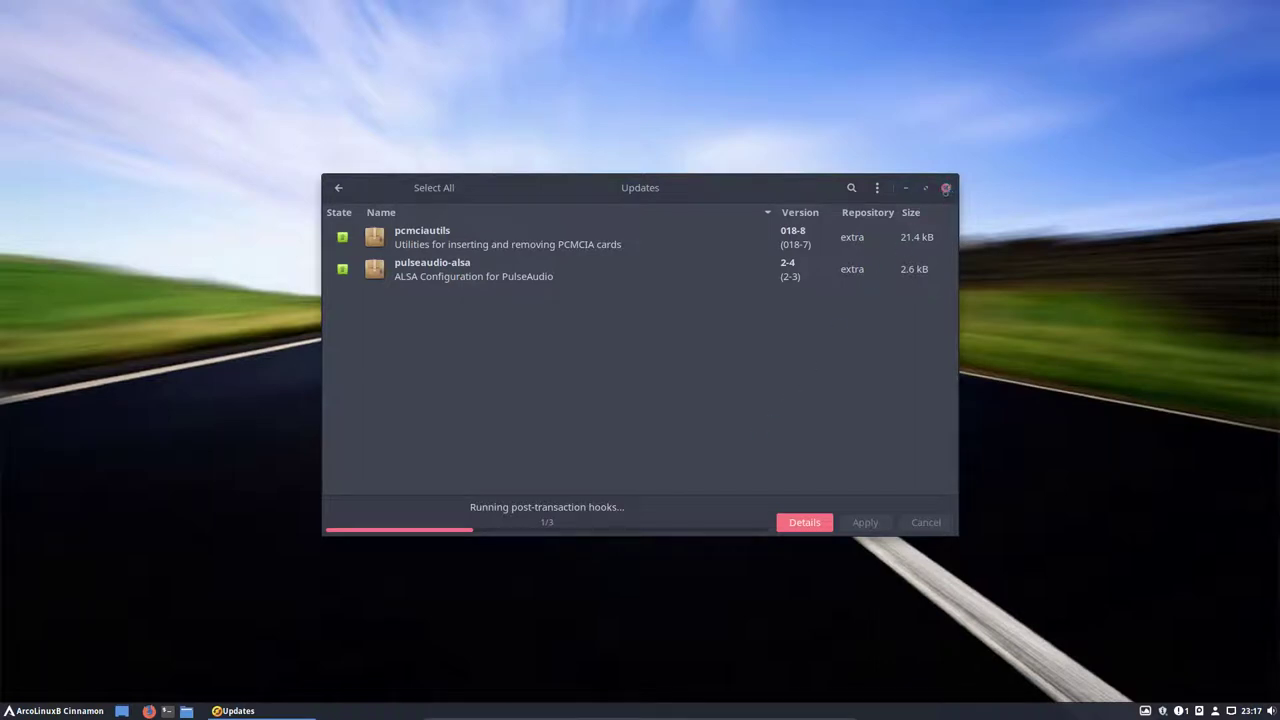
Move the Updates window aside and minimize it, and open the Window Tiling page of System Settings.
{"action": "left_click_drag", "start_coordinate": [800, 187], "coordinate": [1083, 399]}
{"action": "left_click", "coordinate": [1188, 399]}
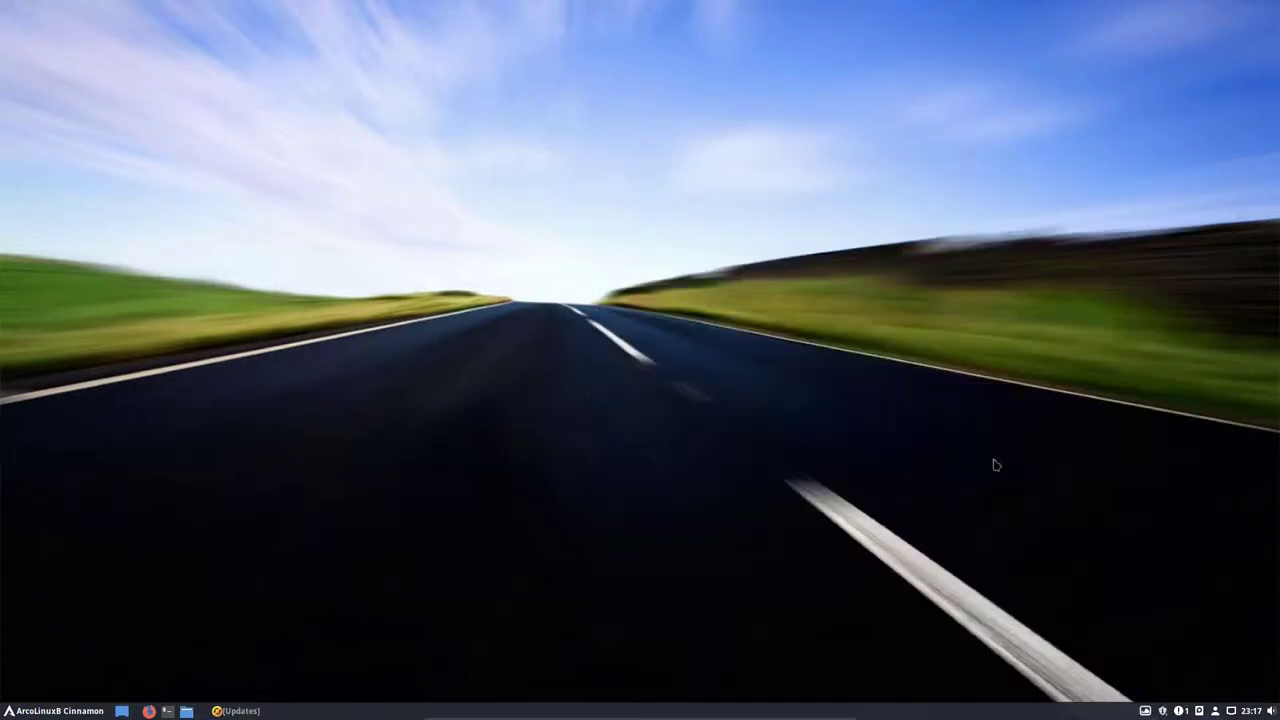
{"action": "left_click", "coordinate": [55, 710]}
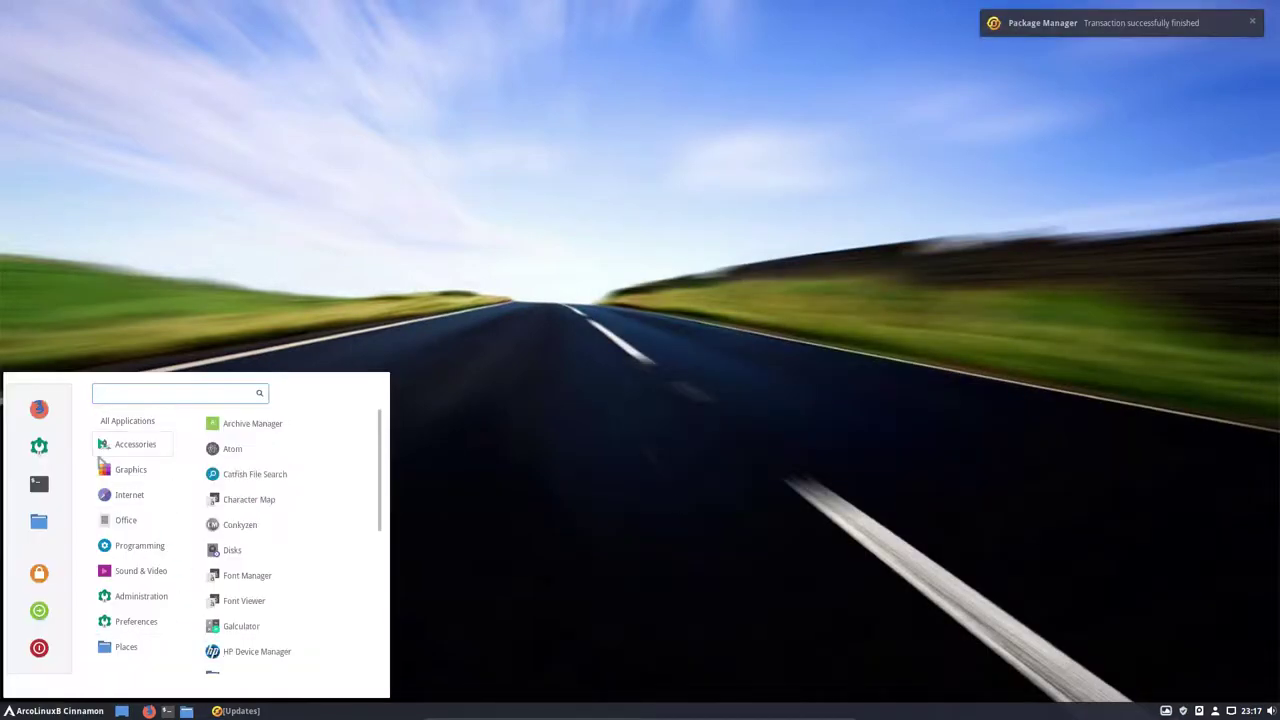
{"action": "left_click", "coordinate": [40, 452]}
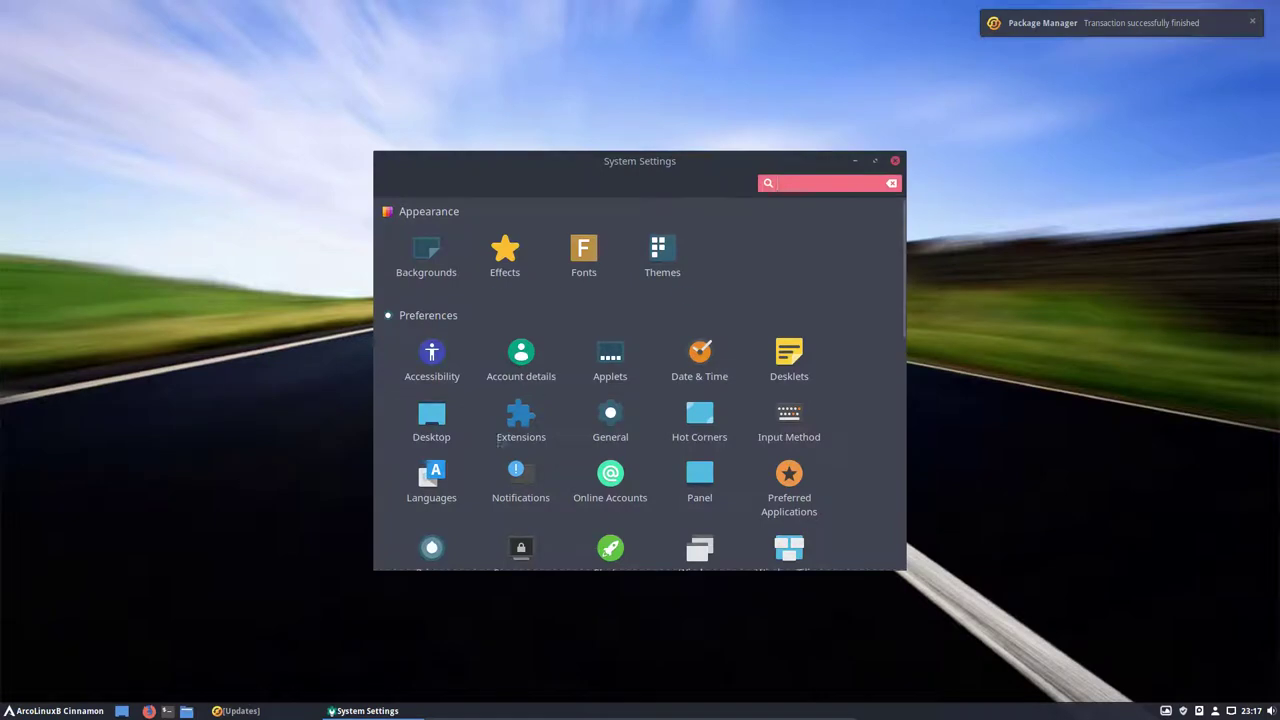
{"action": "scroll", "coordinate": [510, 474], "scroll_direction": "down", "scroll_amount": 3}
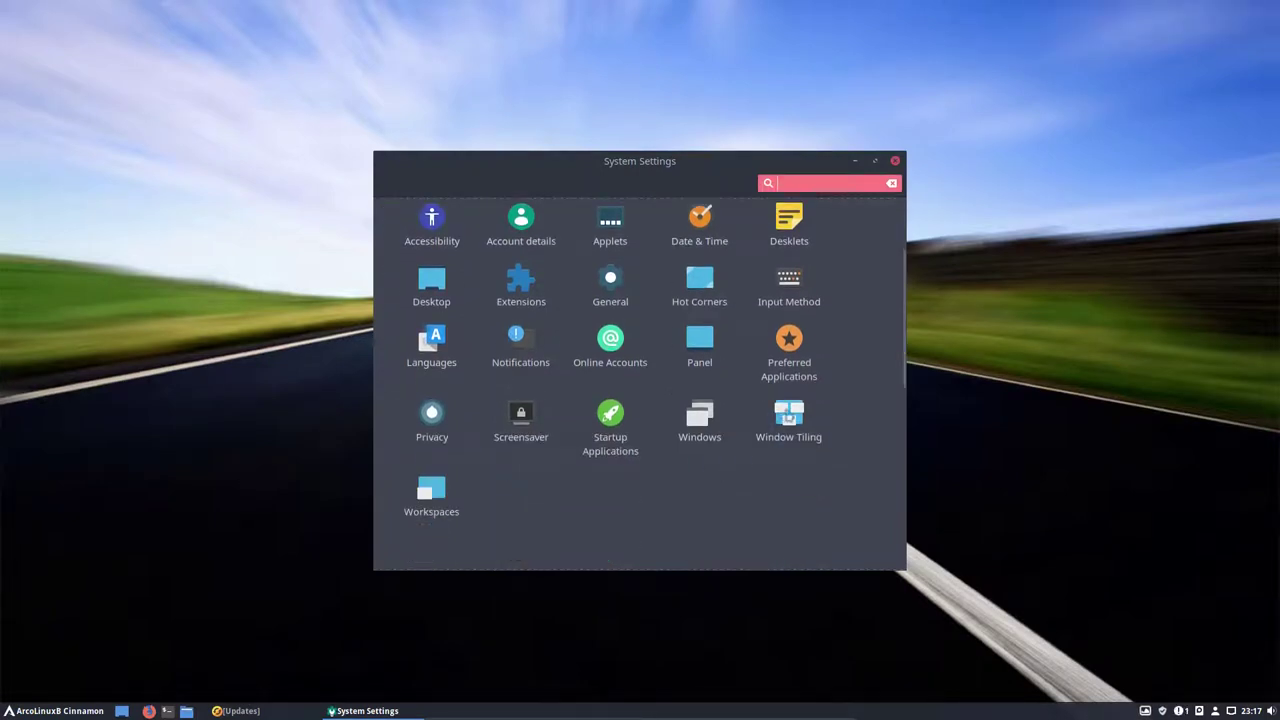
{"action": "left_click", "coordinate": [790, 419]}
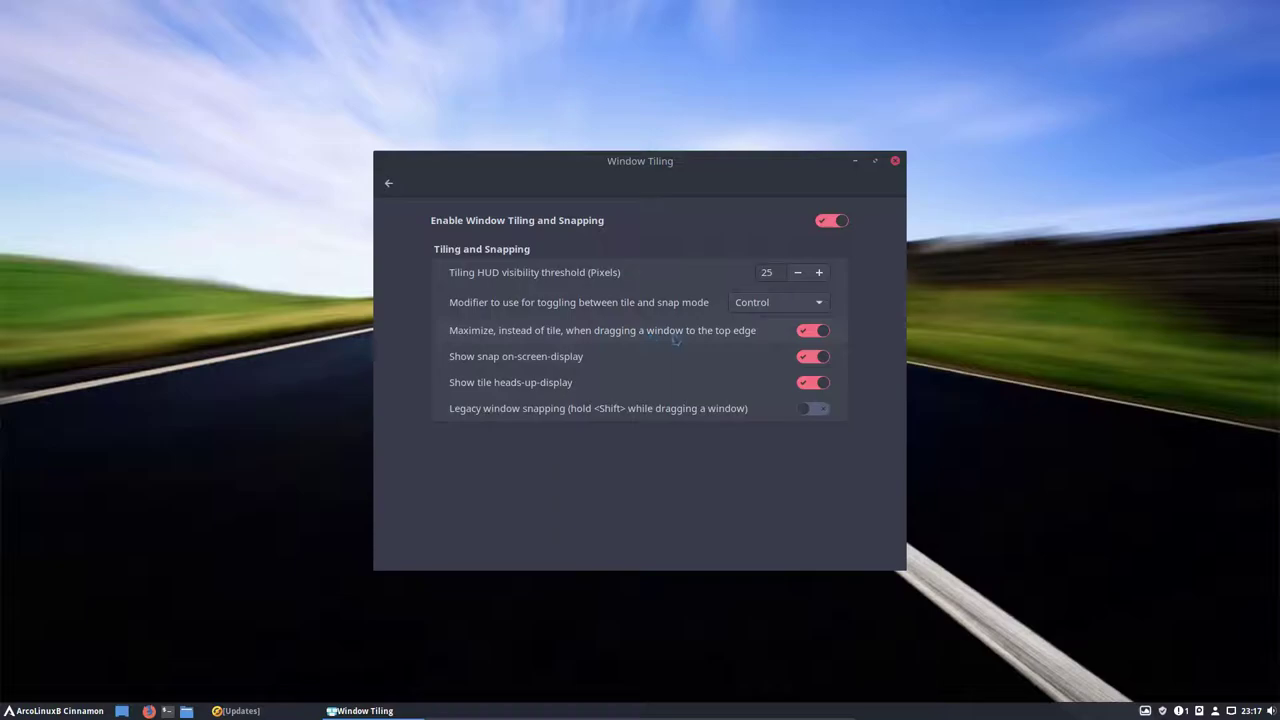
Maximize the Window Tiling window at the top screen edge, toggle the top-edge maximize option off and on, and close System Settings.
{"action": "left_click_drag", "start_coordinate": [669, 168], "coordinate": [662, 5]}
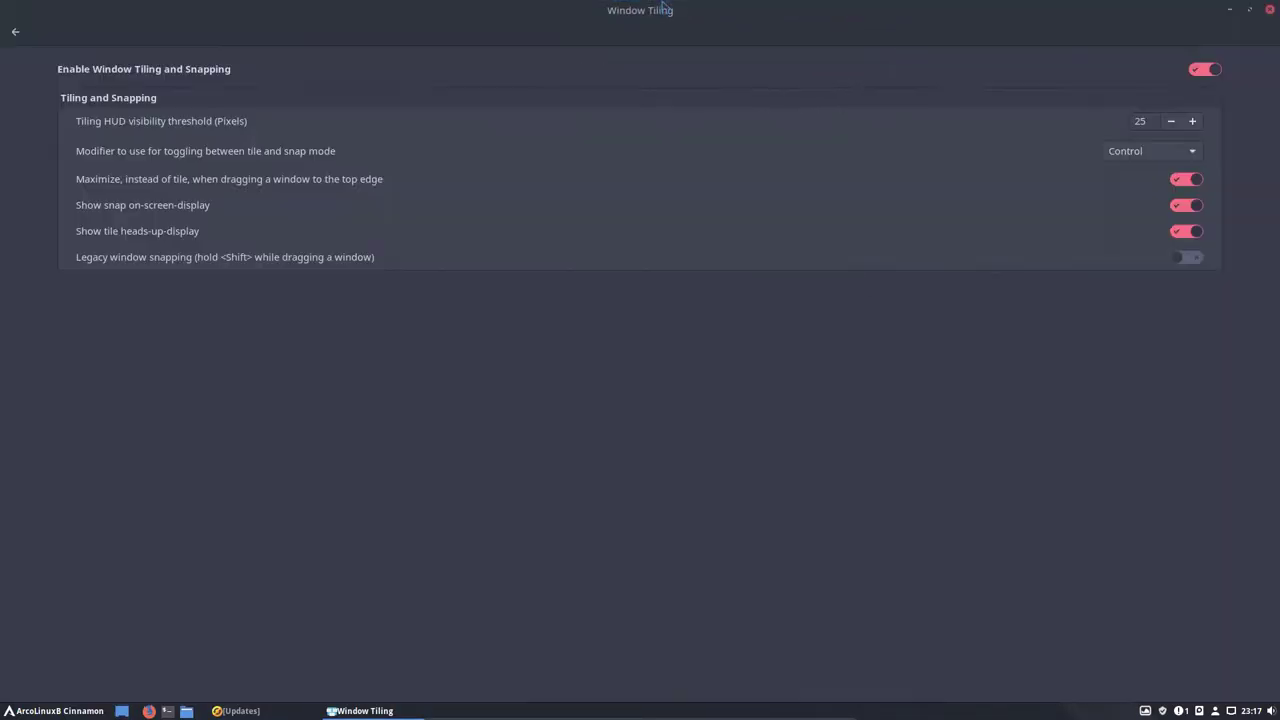
{"action": "left_click", "coordinate": [1184, 182]}
{"action": "left_click", "coordinate": [1196, 183]}
{"action": "left_click", "coordinate": [15, 32]}
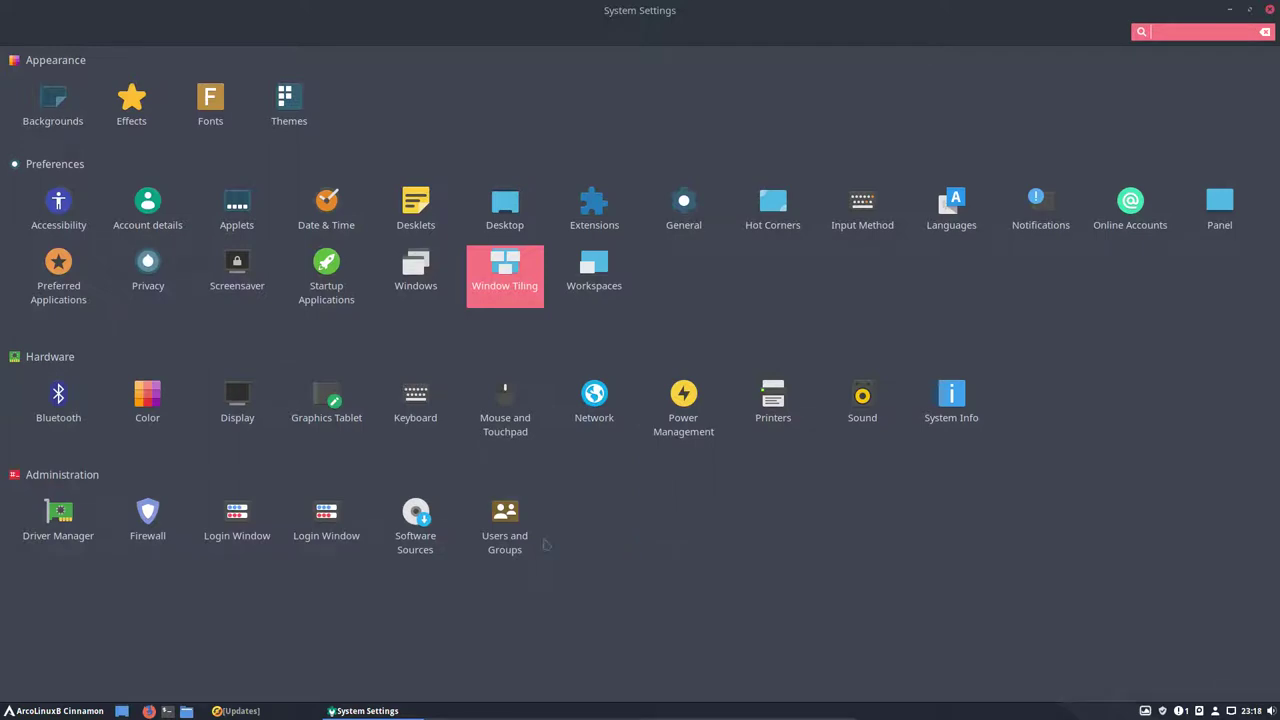
{"action": "left_click", "coordinate": [1270, 9]}
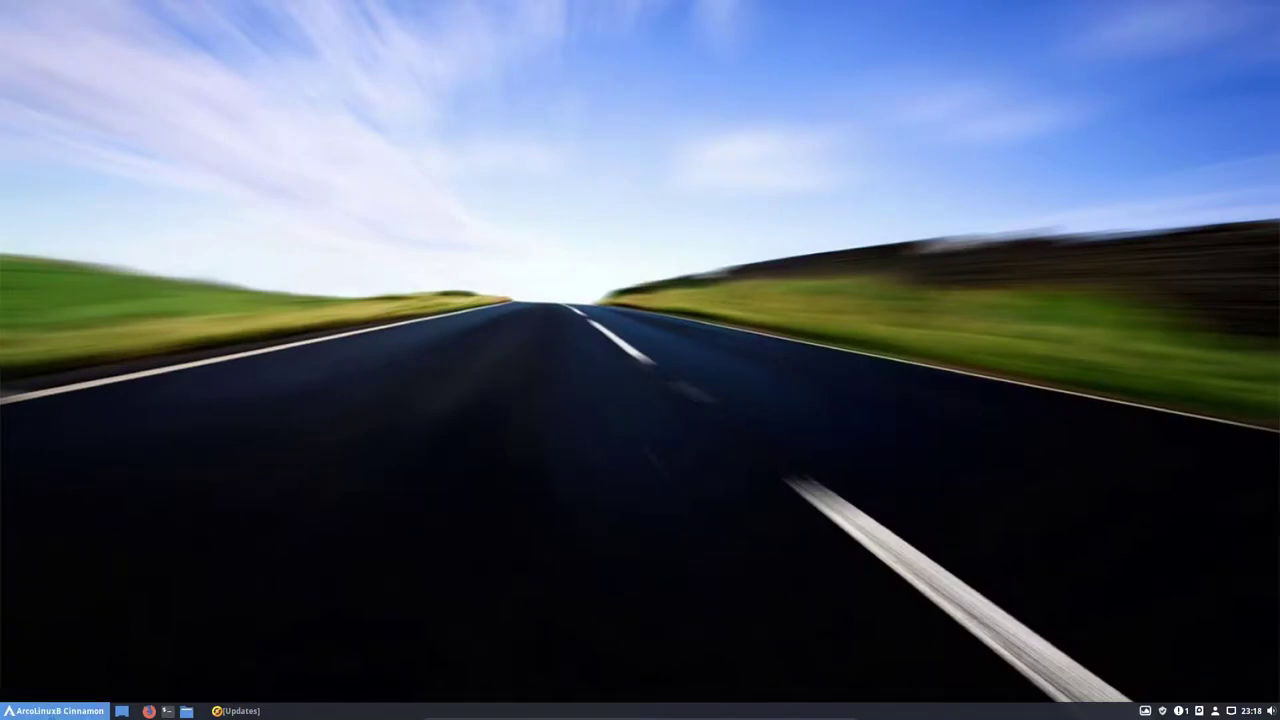
Examine the applications listed under Preferences, Administration, Sound & Video, Programming, Office, Internet and Graphics in the application menu.
{"action": "left_click", "coordinate": [55, 711]}
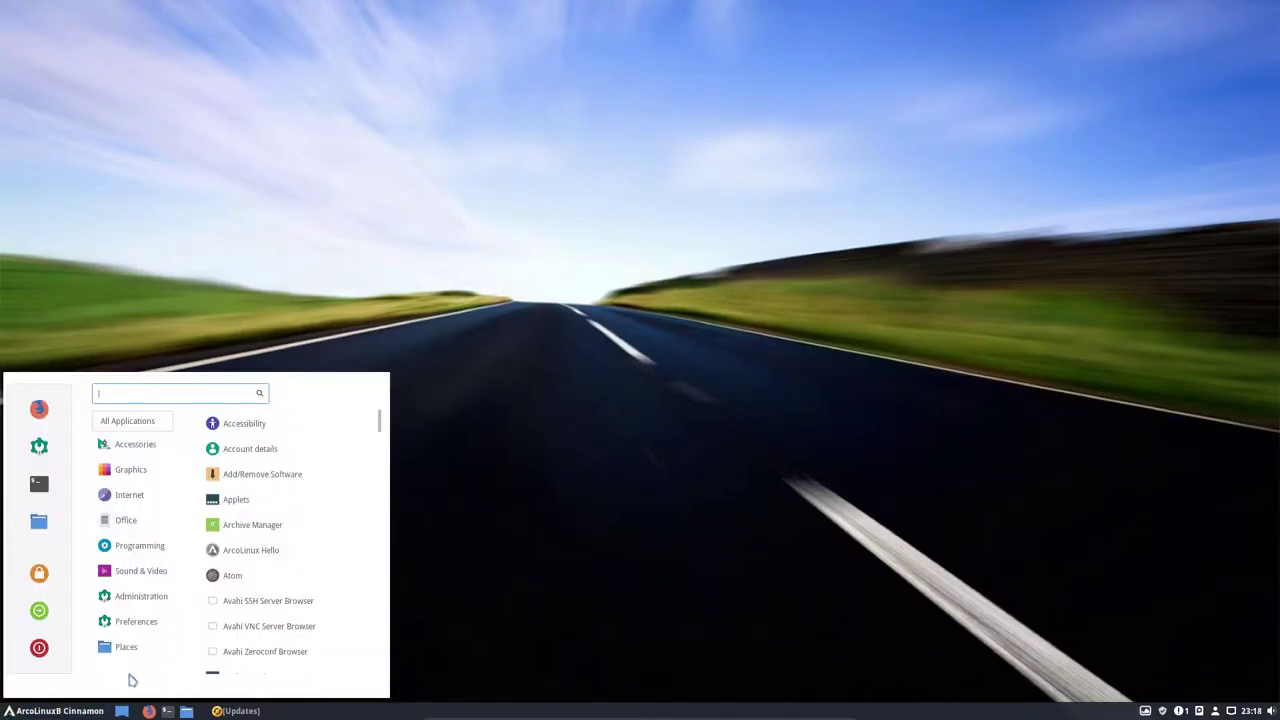
{"action": "mouse_move", "coordinate": [145, 629]}
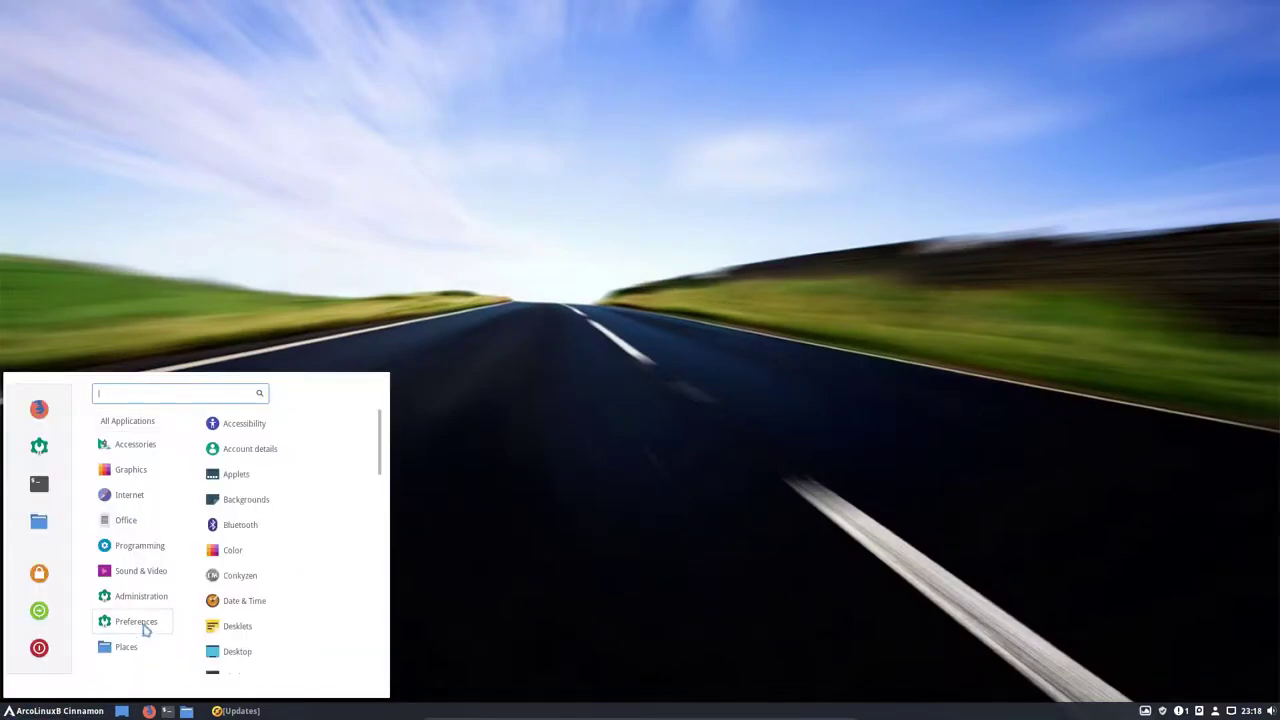
{"action": "scroll", "coordinate": [283, 622], "scroll_direction": "down", "scroll_amount": 10}
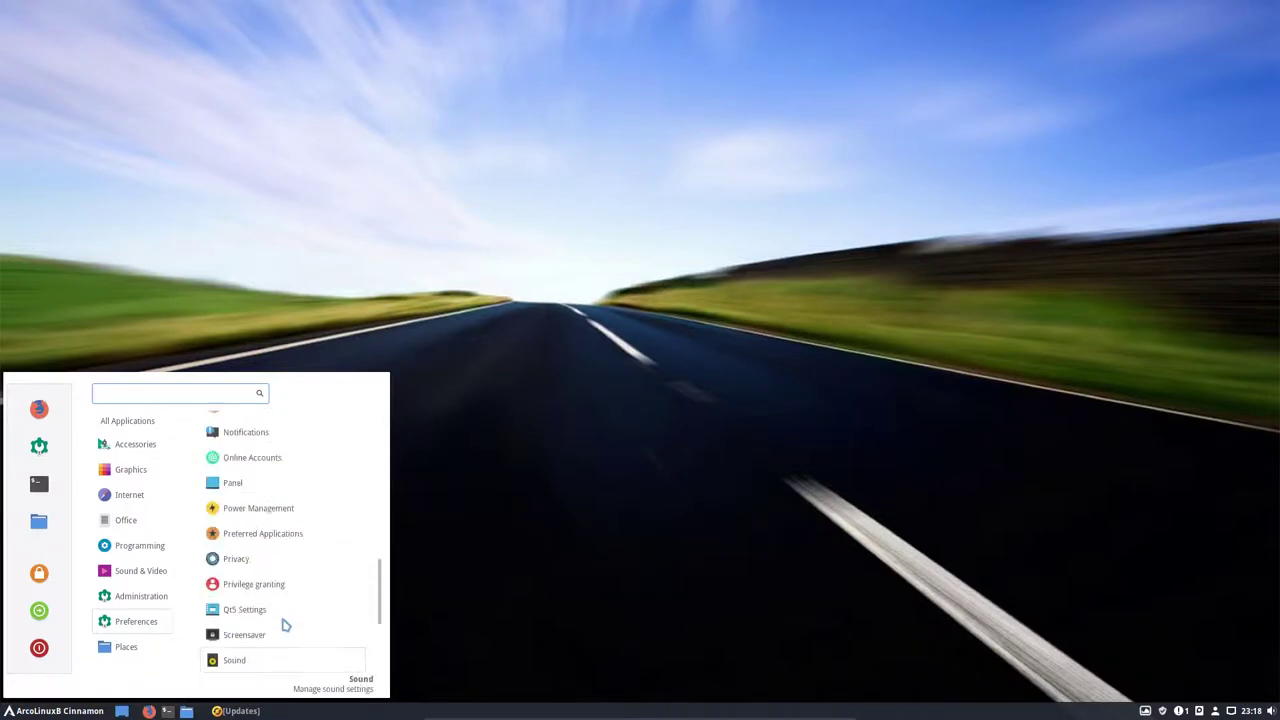
{"action": "scroll", "coordinate": [283, 620], "scroll_direction": "up", "scroll_amount": 10}
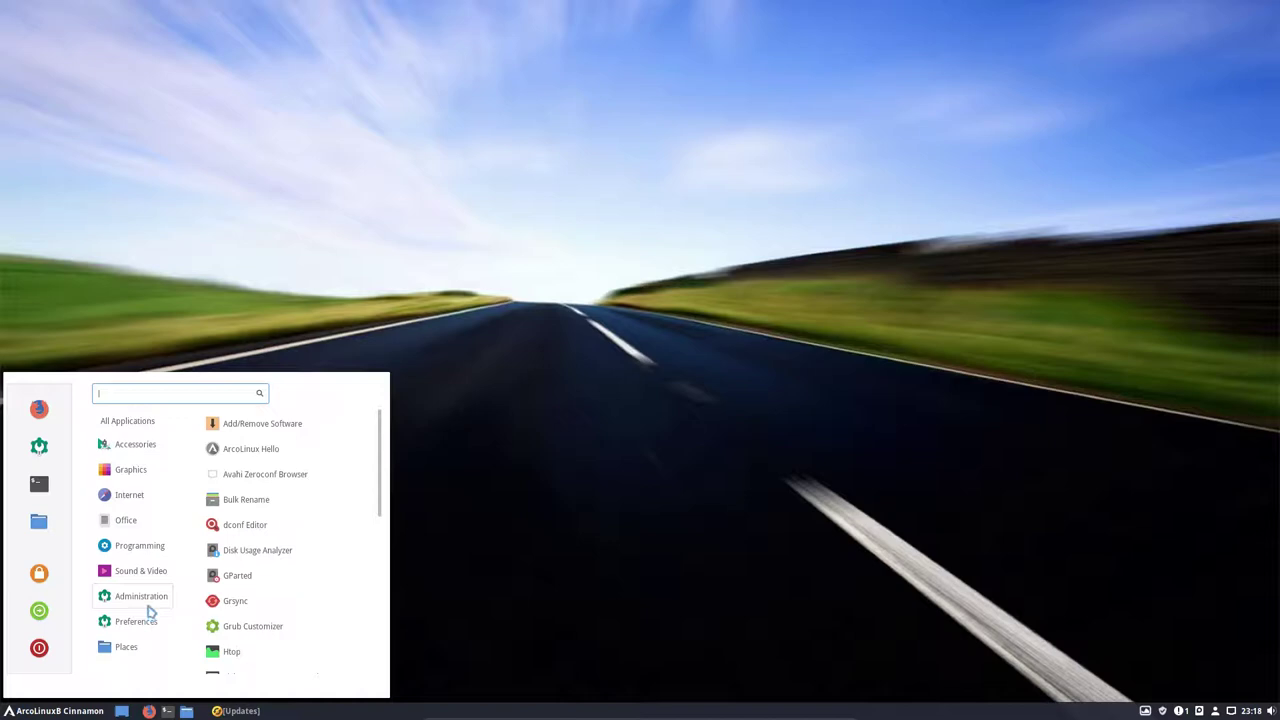
{"action": "mouse_move", "coordinate": [145, 583]}
{"action": "mouse_move", "coordinate": [142, 560]}
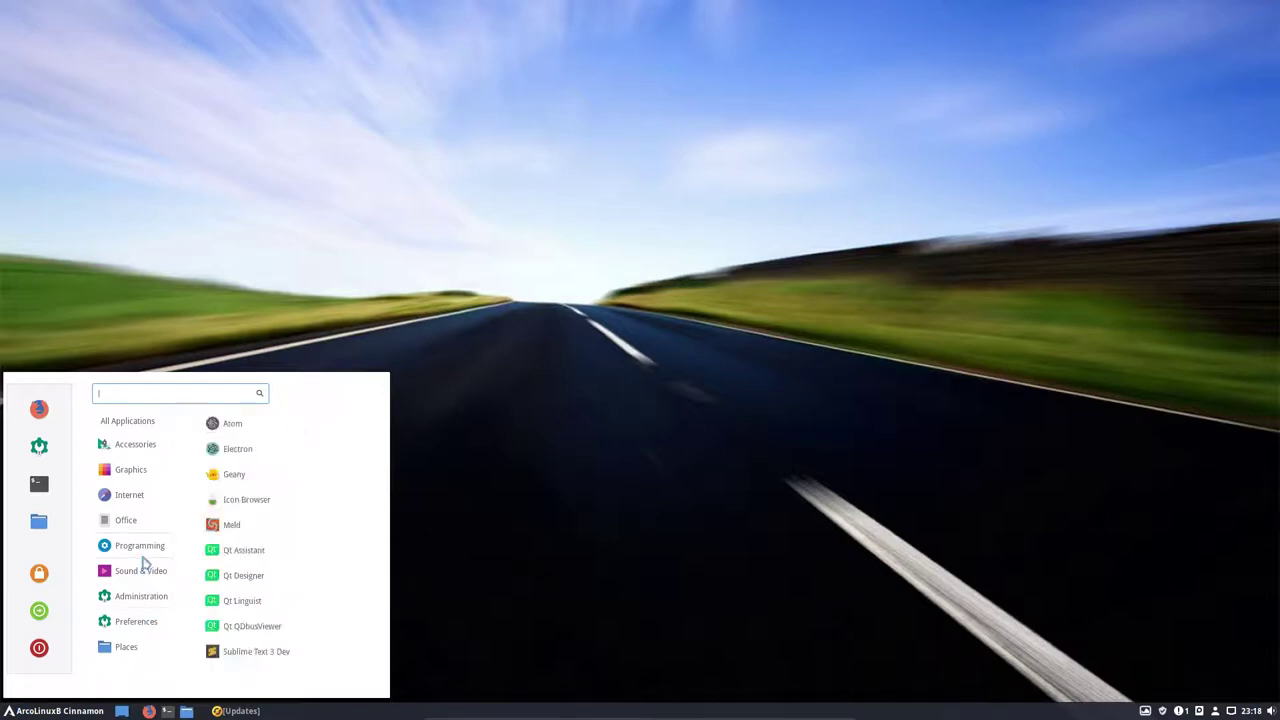
{"action": "mouse_move", "coordinate": [140, 525]}
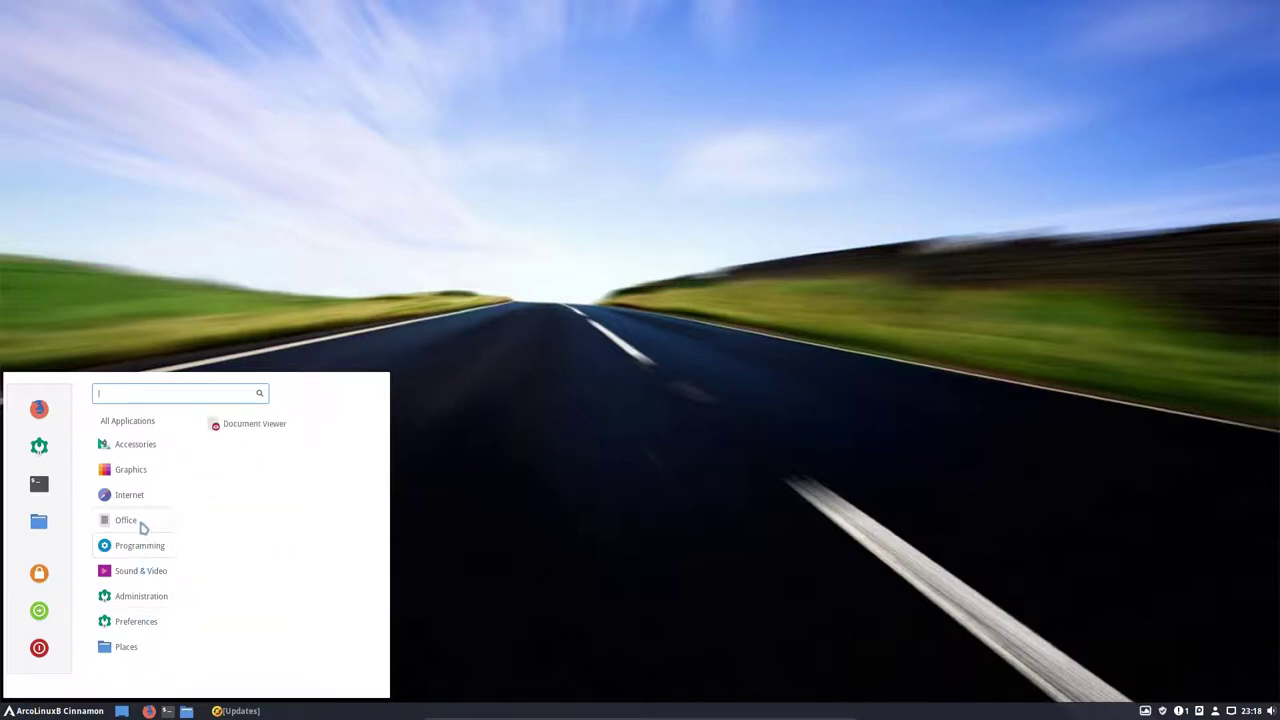
{"action": "mouse_move", "coordinate": [138, 502]}
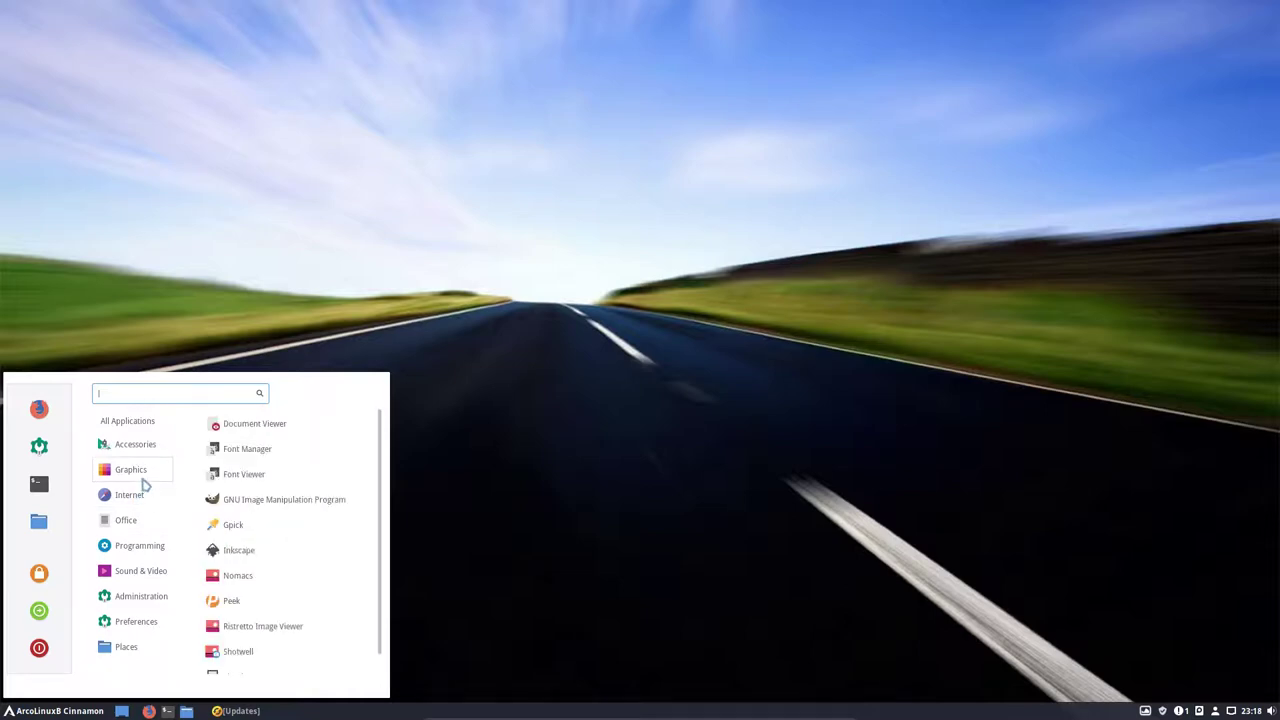
Search the applications for conky, launch Conkyzen, and activate the conky/AUR-Nemesis.conkyrc conky.
{"action": "type", "text": "con"}
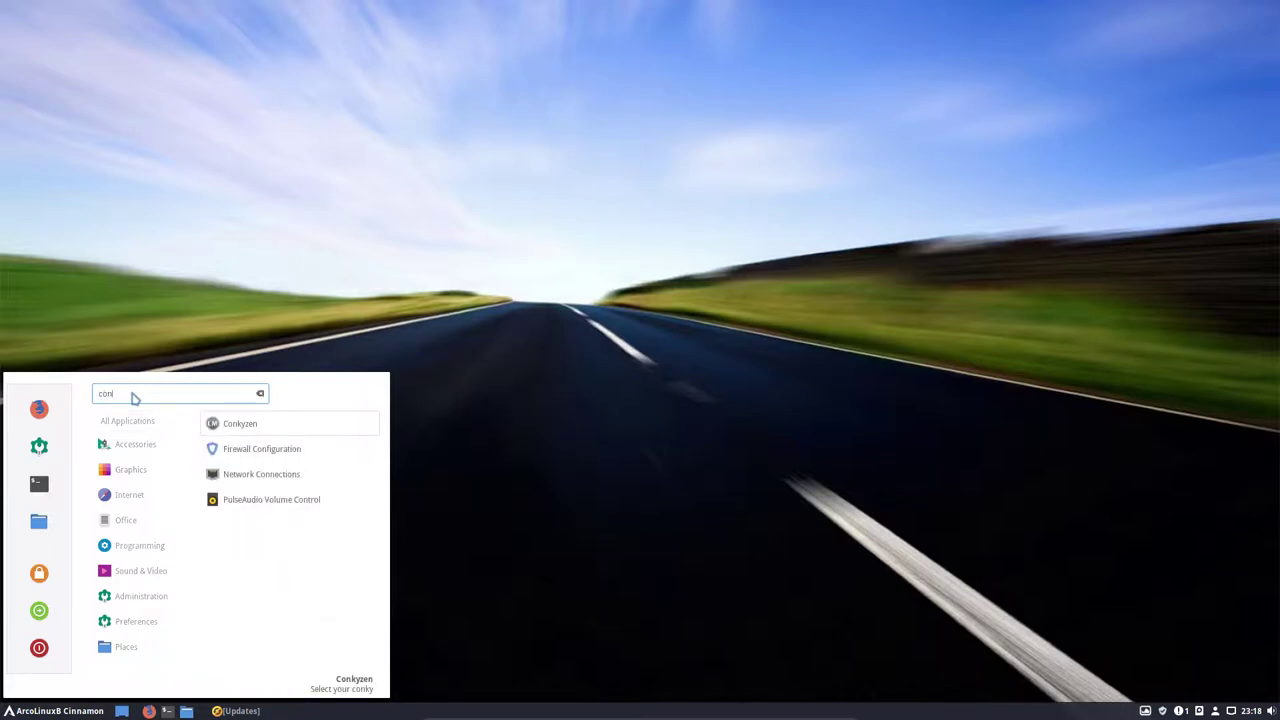
{"action": "type", "text": "ky"}
{"action": "key", "text": "Return"}
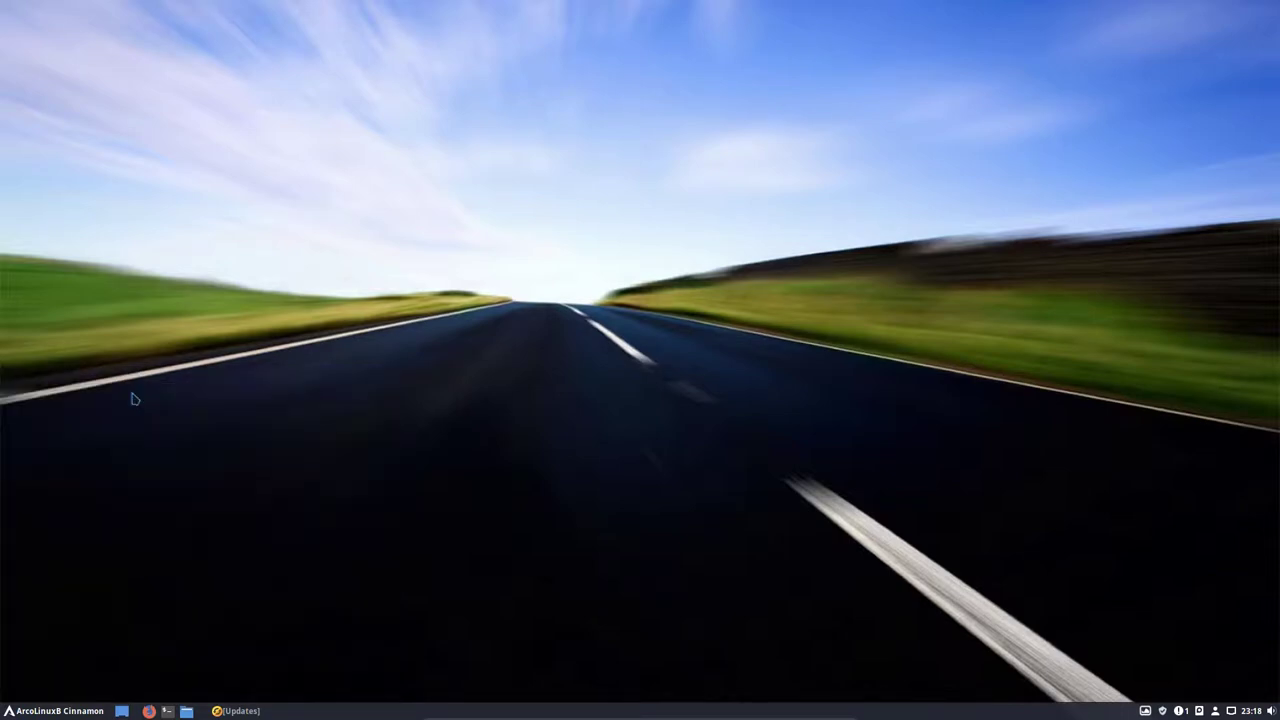
{"action": "left_click", "coordinate": [623, 335]}
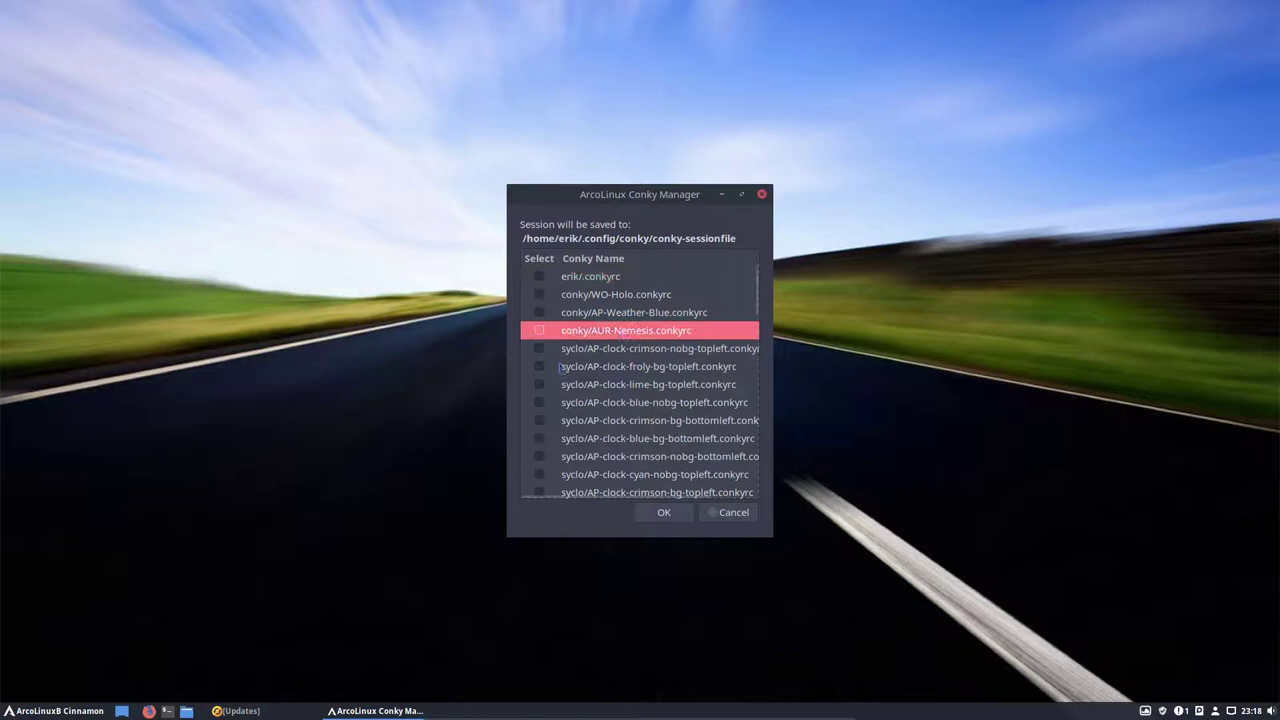
{"action": "left_click", "coordinate": [662, 514]}
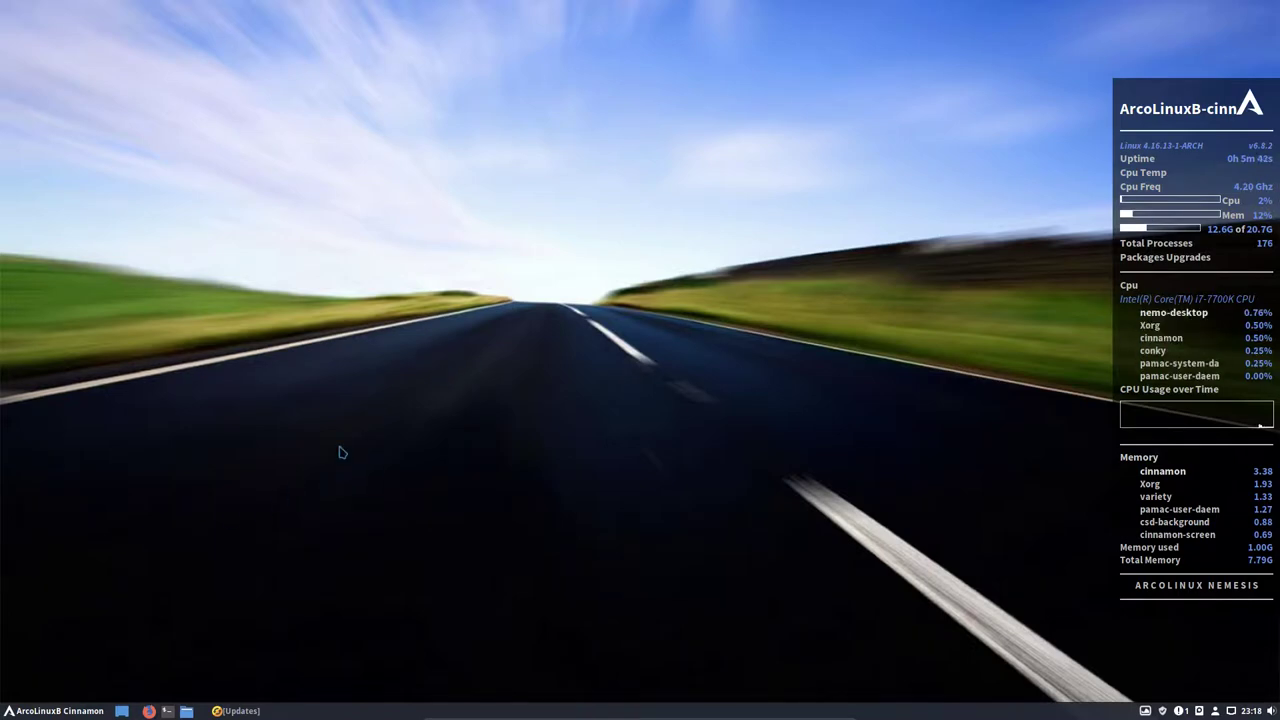
Open a terminal to check the system information, highlight the icon theme name, and close the terminal.
{"action": "key", "text": "ctrl+alt+t"}
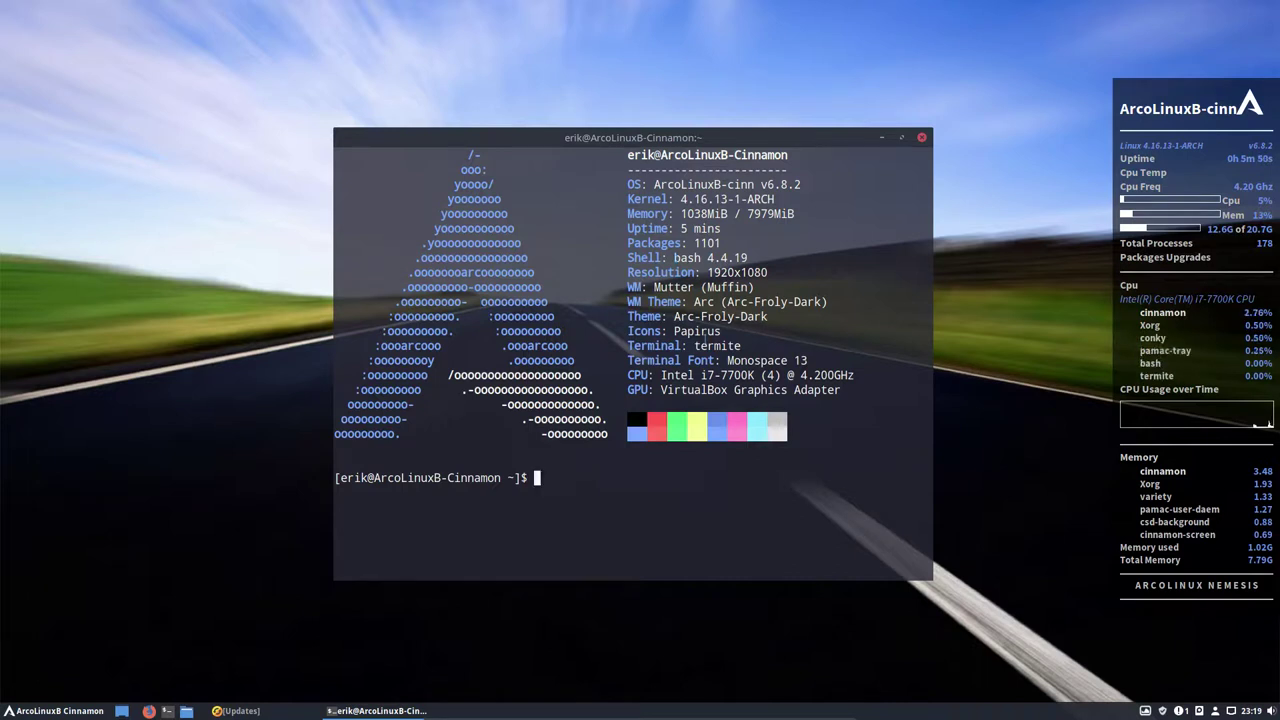
{"action": "double_click", "coordinate": [697, 331]}
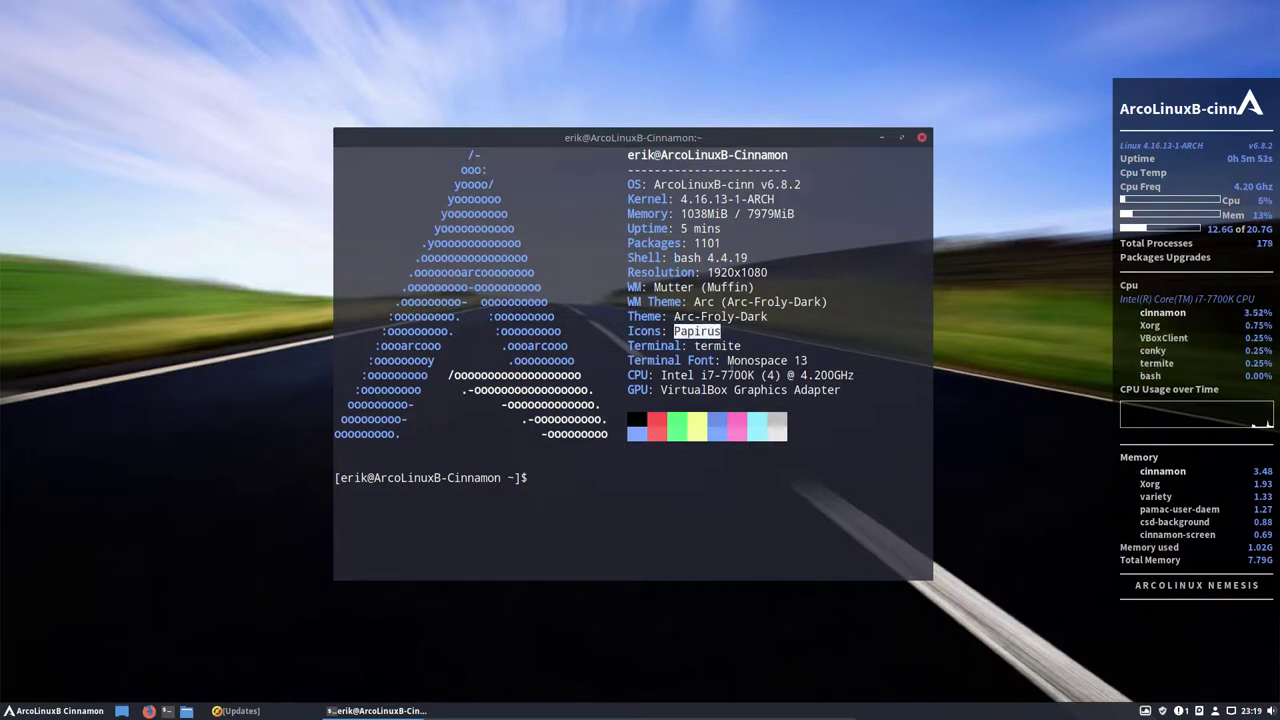
{"action": "left_click", "coordinate": [921, 137]}
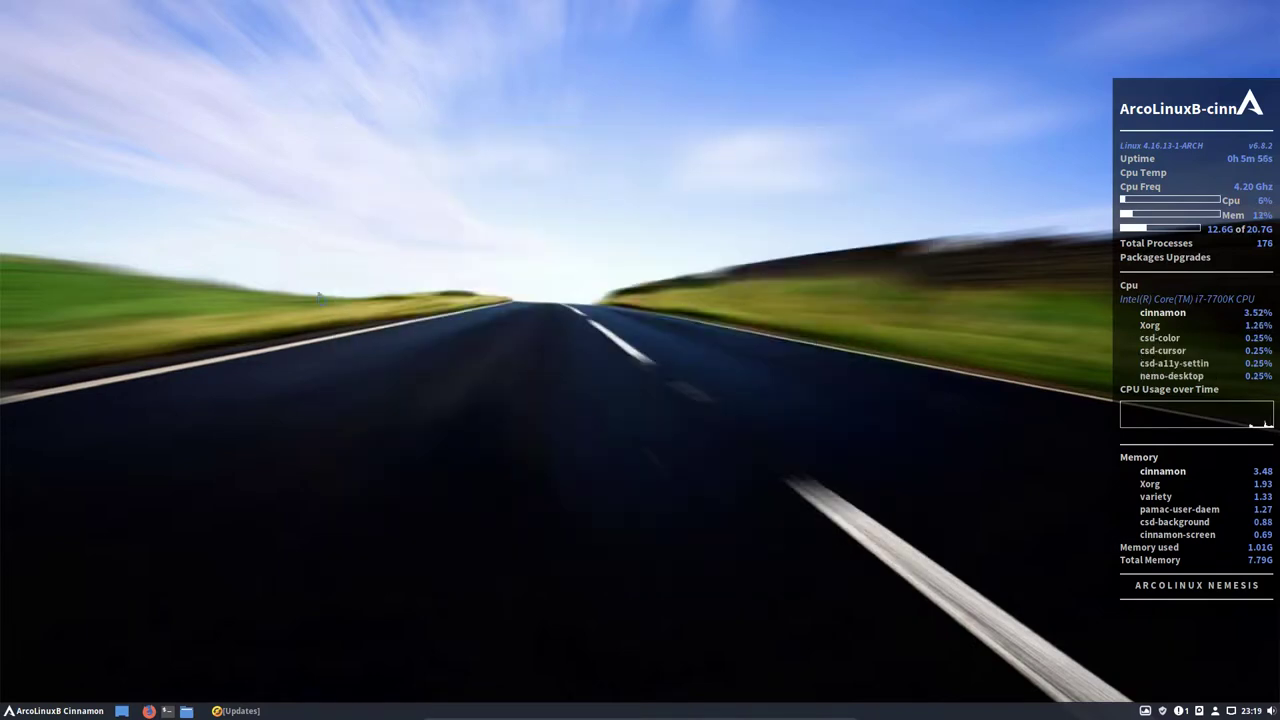
Search the applications for hell, launch ArcoLinux Hello, and maximize the browser window it opens.
{"action": "left_click", "coordinate": [55, 710]}
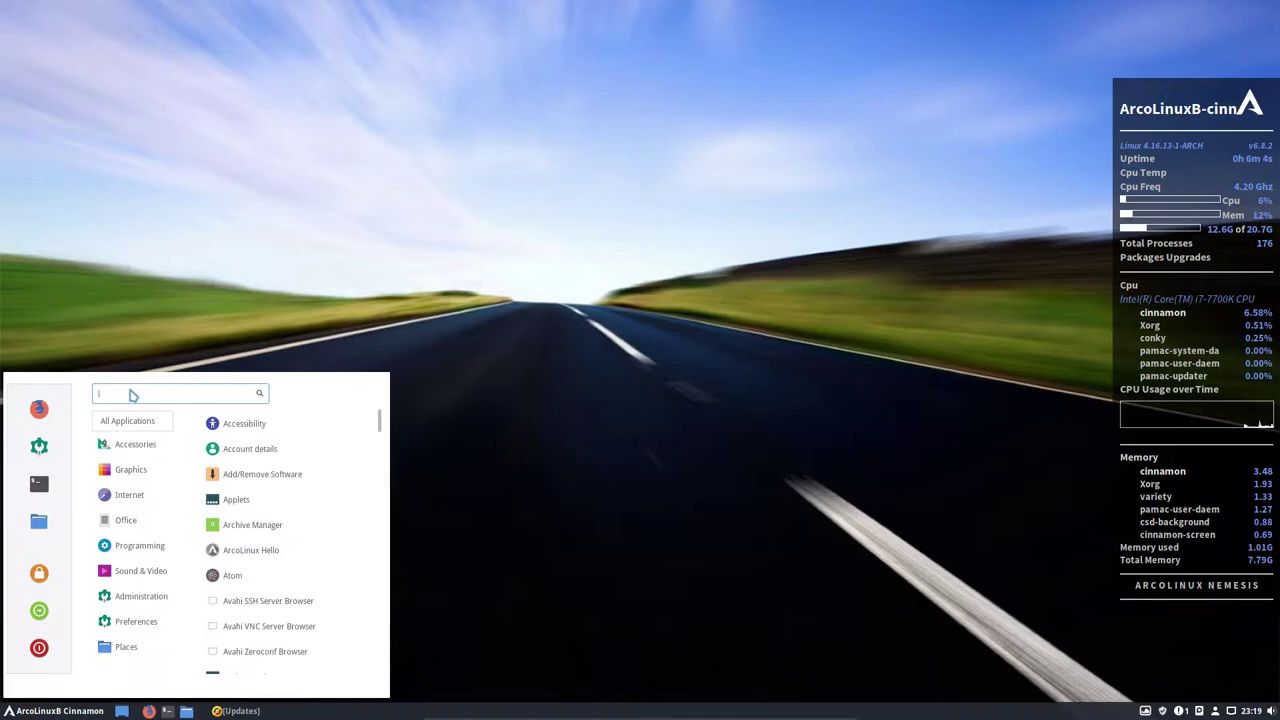
{"action": "type", "text": "hell"}
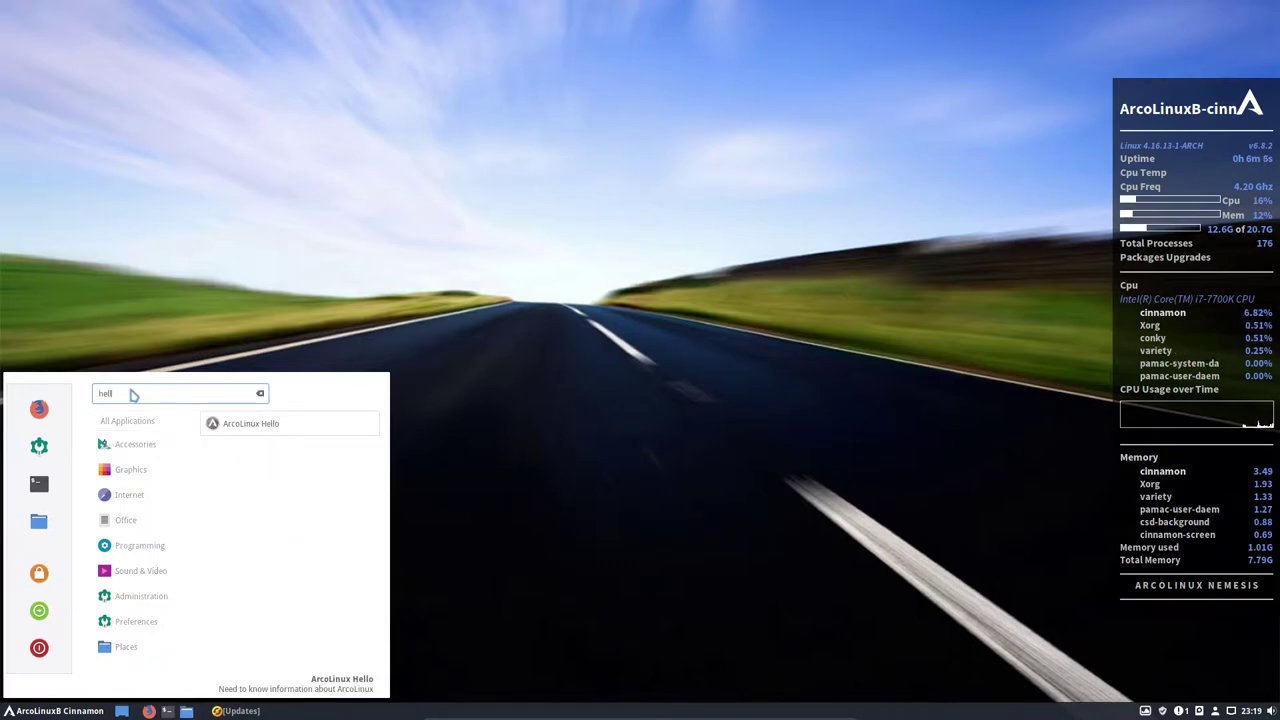
{"action": "left_click", "coordinate": [280, 430]}
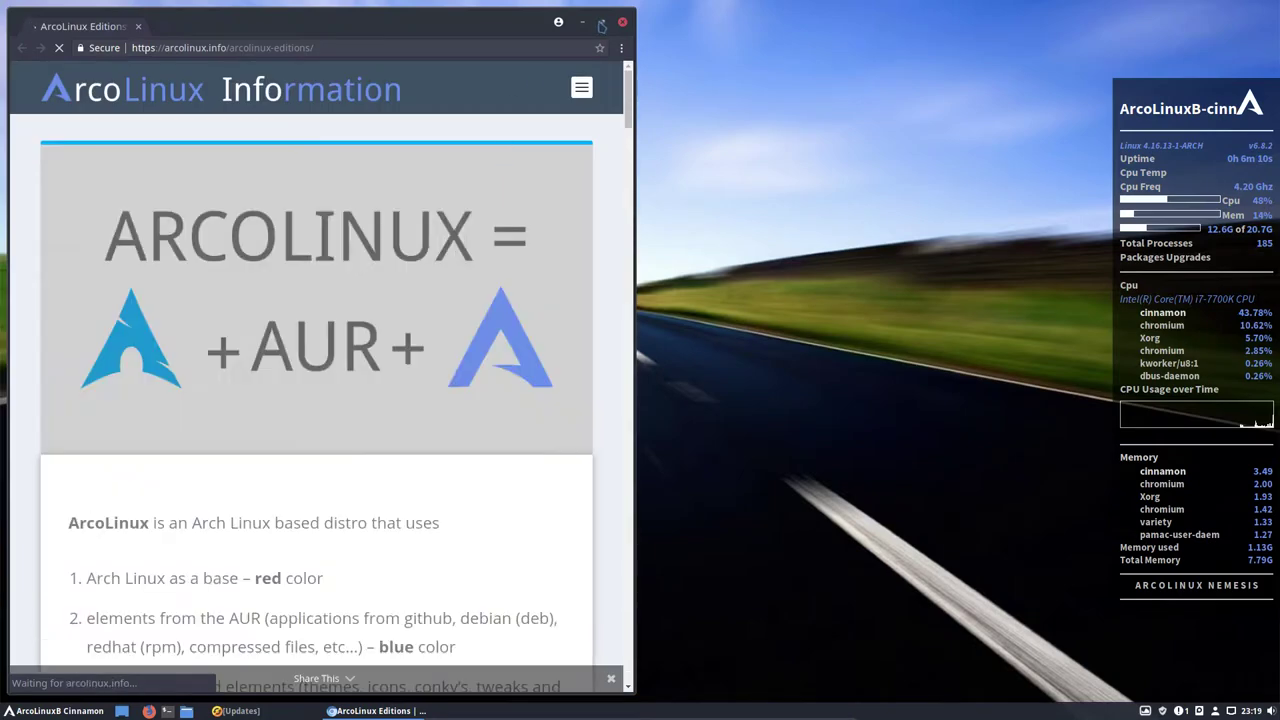
{"action": "left_click", "coordinate": [601, 23]}
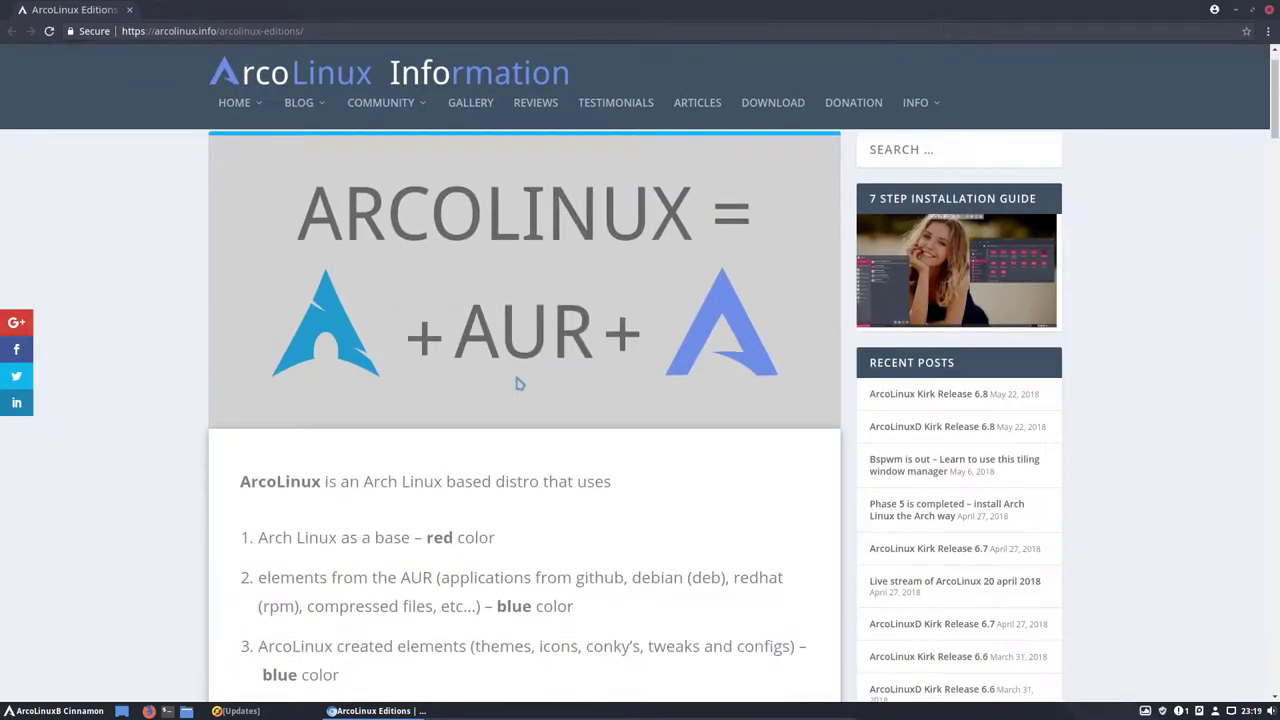
Go to the ArcoLinuxD.com website and open its Phase 4 article BYOI – Cinnamon.
{"action": "mouse_move", "coordinate": [257, 110]}
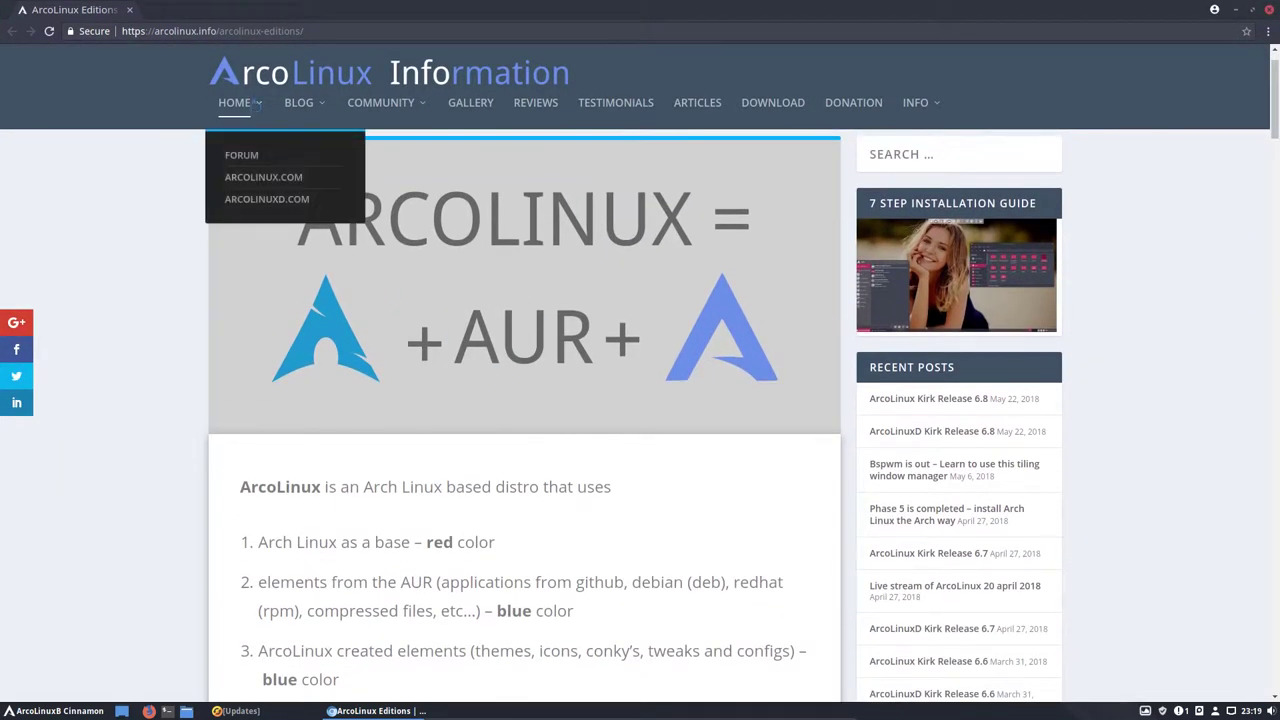
{"action": "left_click", "coordinate": [263, 199]}
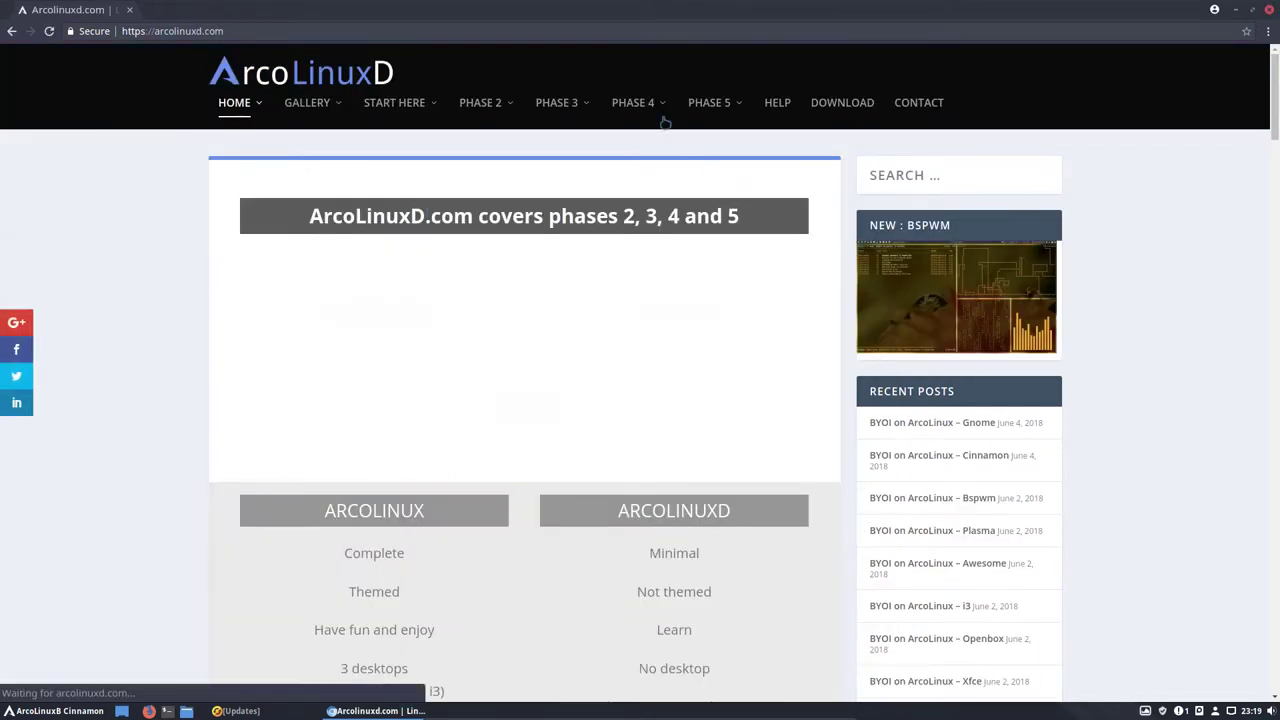
{"action": "mouse_move", "coordinate": [660, 110]}
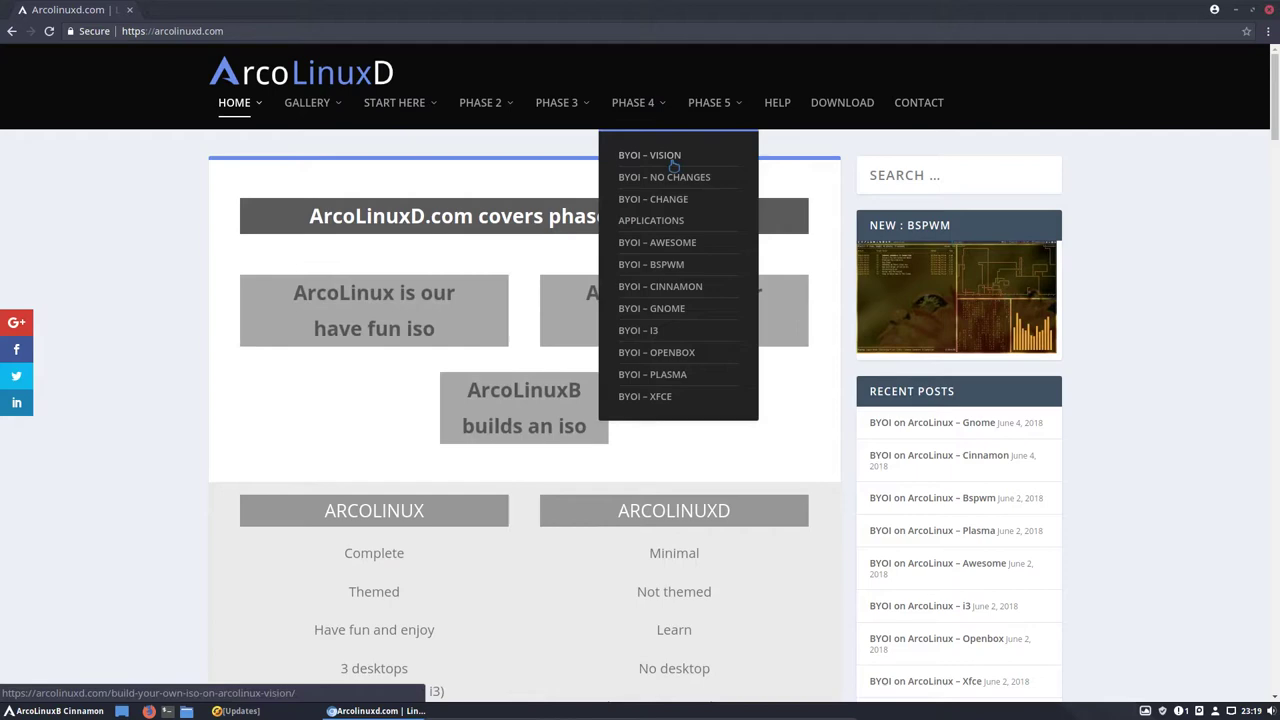
{"action": "left_click", "coordinate": [676, 290]}
Read through the BYOI Cinnamon article, follow its SourceForge Community Editions link, and open the project's file listing.
{"action": "scroll", "coordinate": [675, 293], "scroll_direction": "down", "scroll_amount": 20}
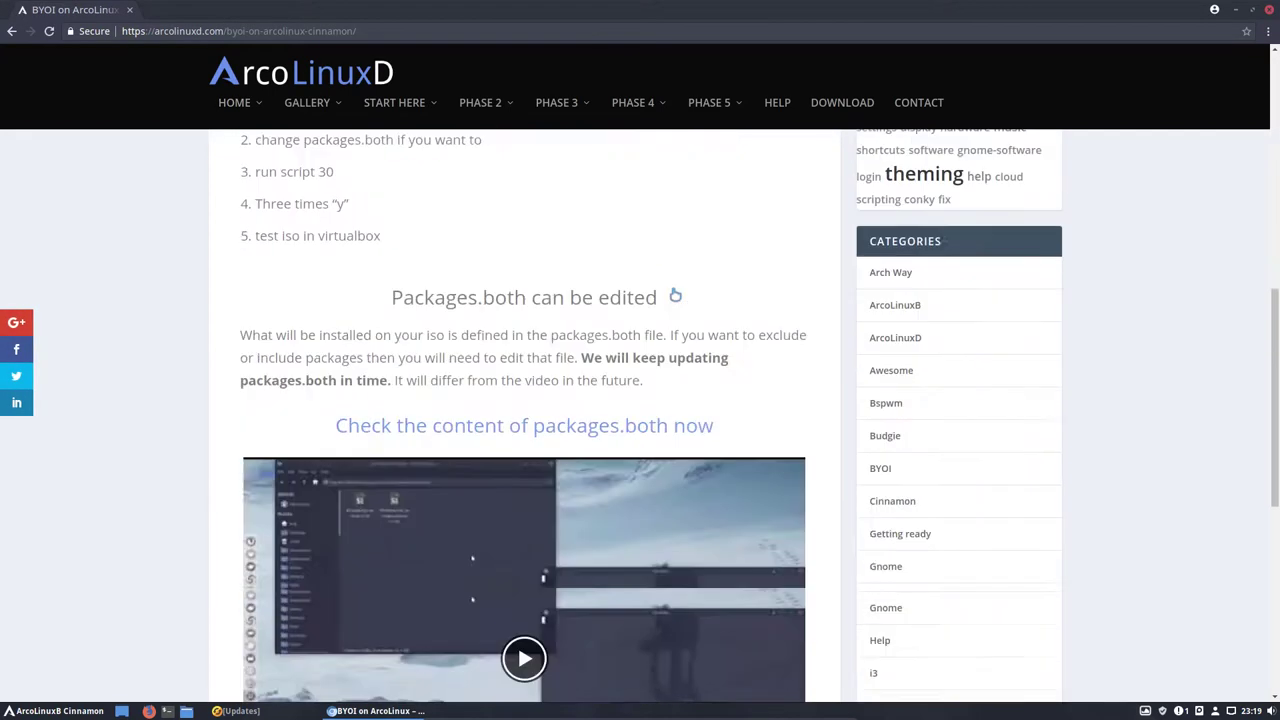
{"action": "scroll", "coordinate": [628, 374], "scroll_direction": "up", "scroll_amount": 5}
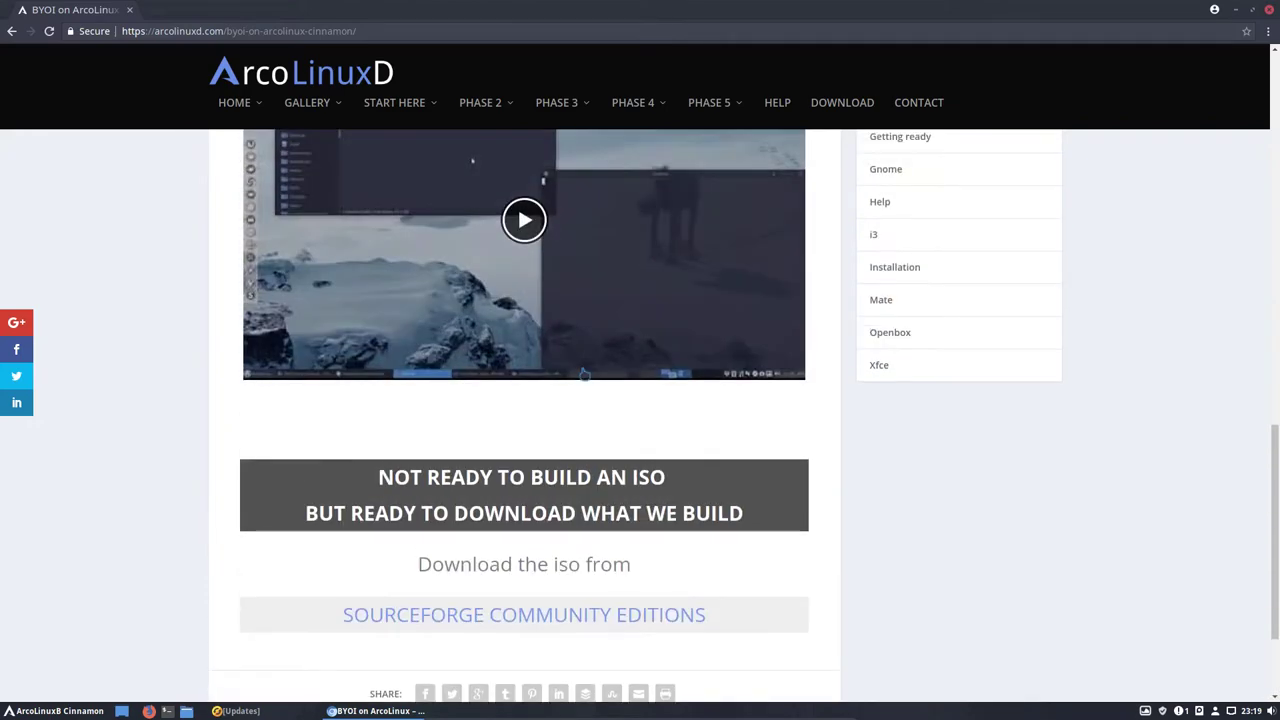
{"action": "scroll", "coordinate": [585, 372], "scroll_direction": "up", "scroll_amount": 5}
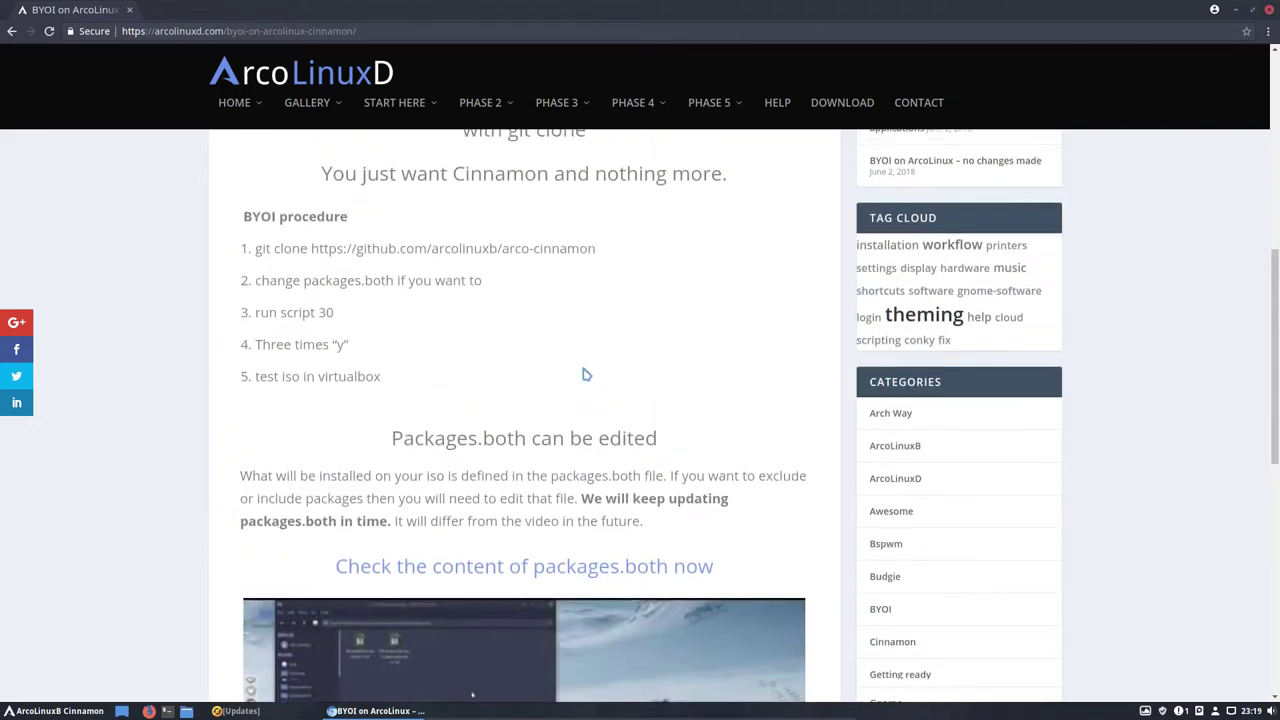
{"action": "scroll", "coordinate": [585, 372], "scroll_direction": "down", "scroll_amount": 8}
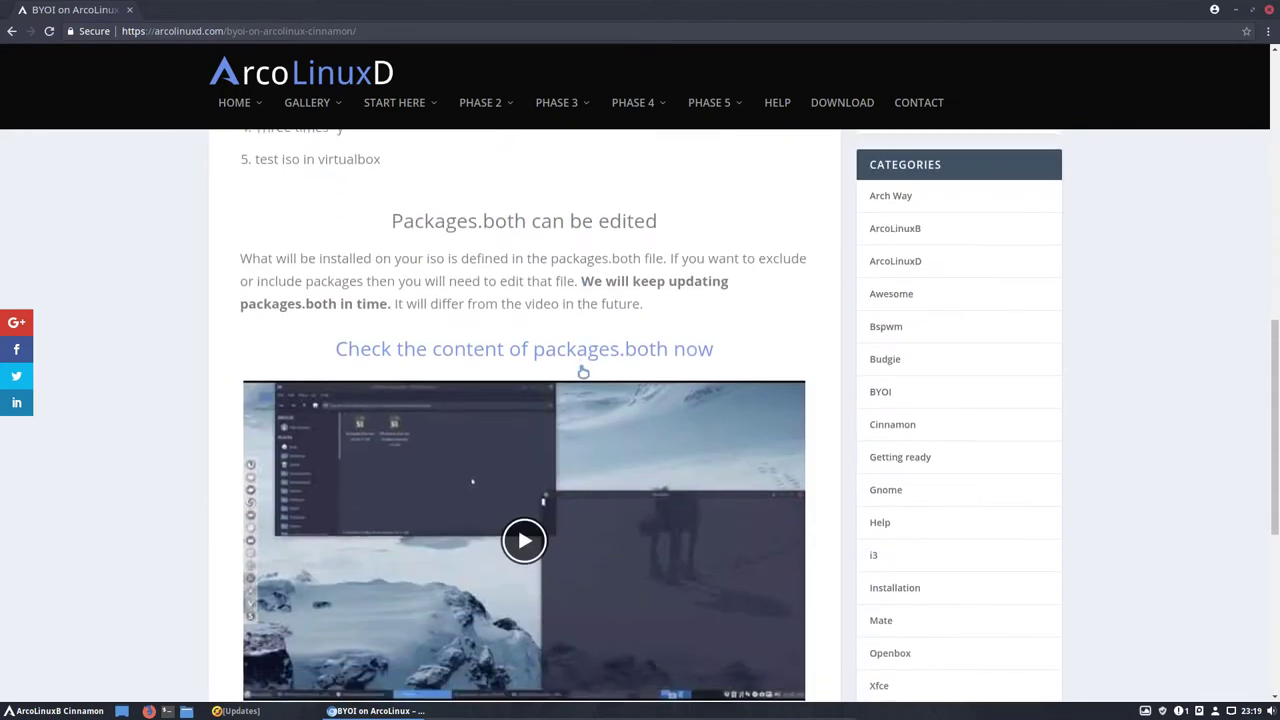
{"action": "left_click", "coordinate": [563, 458]}
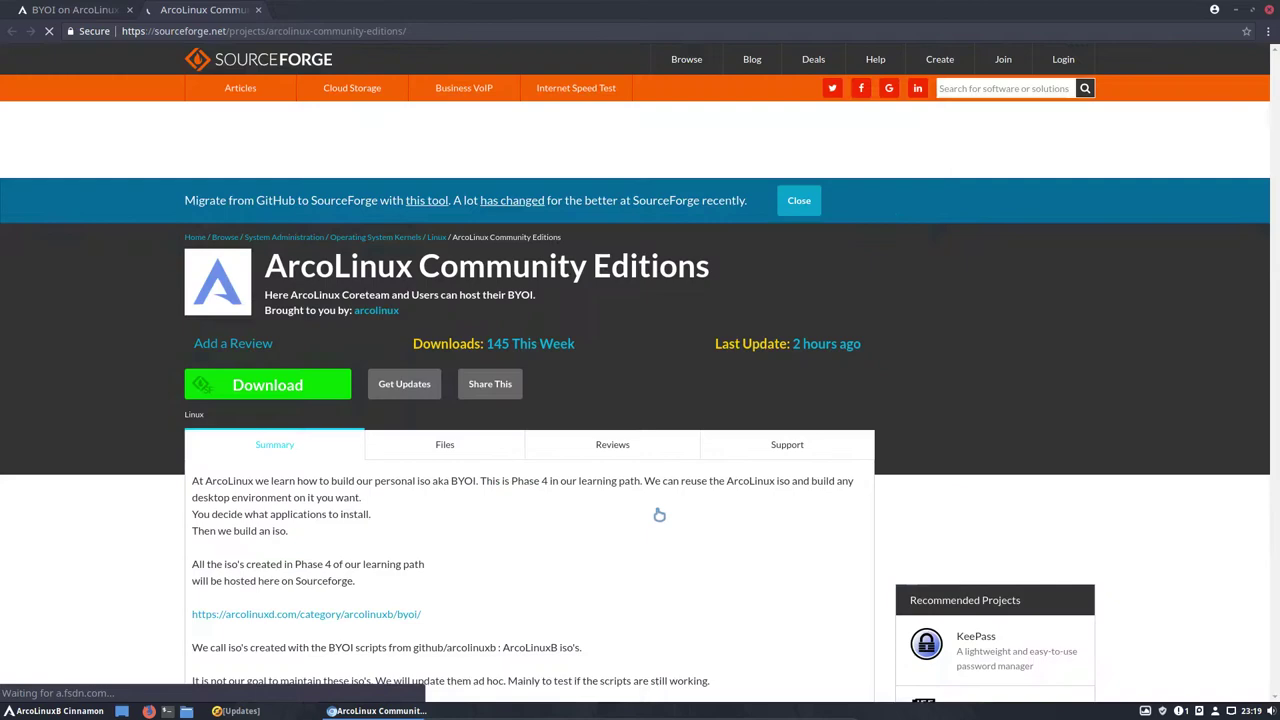
{"action": "left_click", "coordinate": [470, 465]}
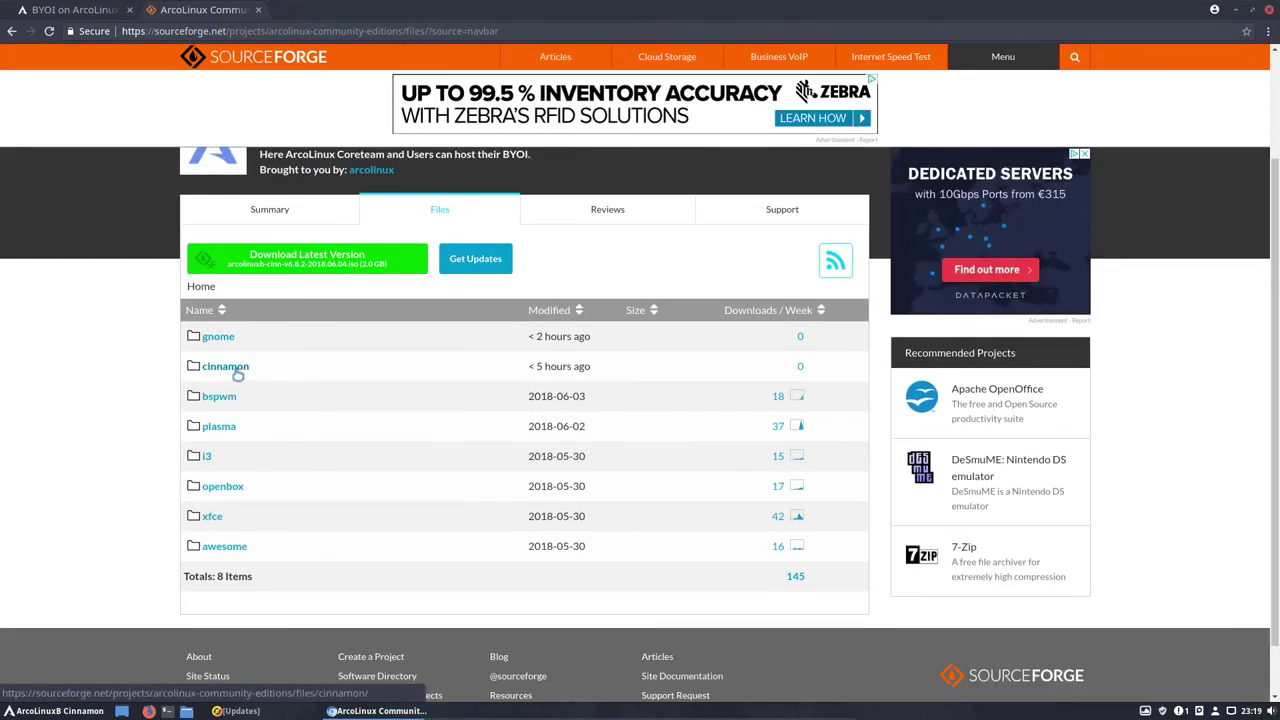